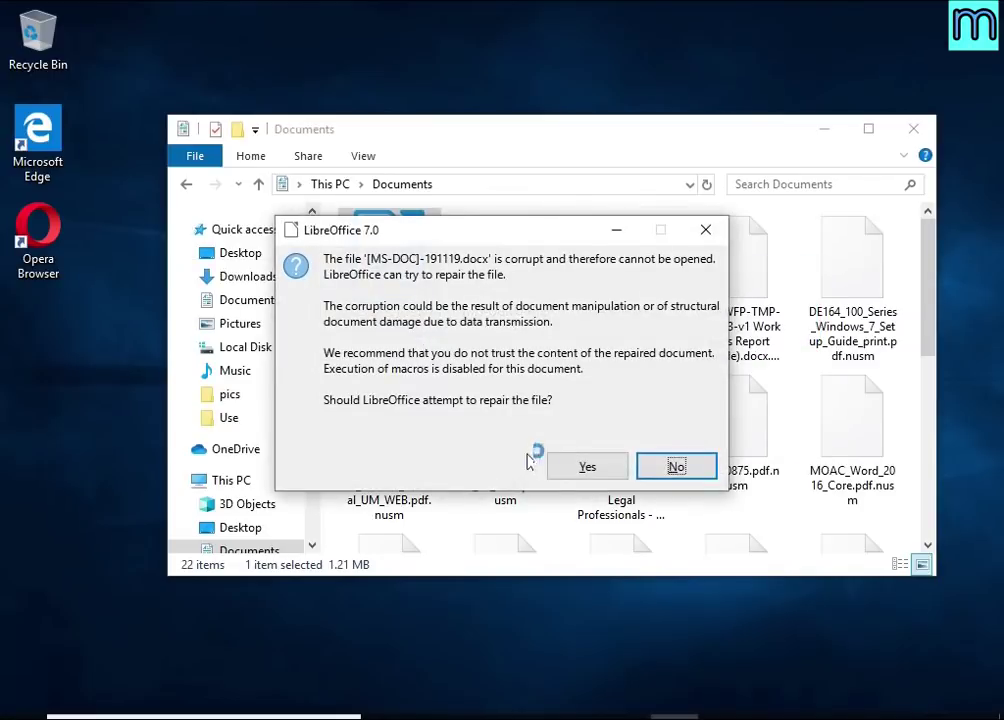
Decline LibreOffice's attempt to repair the corrupt [MS-DOC]-191119.docx and dismiss its dialogs.
{"action": "key", "text": "Return"}
{"action": "left_click", "coordinate": [681, 394]}
Rename [MS-OGRAPH].pdf.nusm in the Documents folder to [MS-OGRAPH].pdf by removing the .nusm extension, and accept the extension change.
{"action": "left_click", "coordinate": [520, 328]}
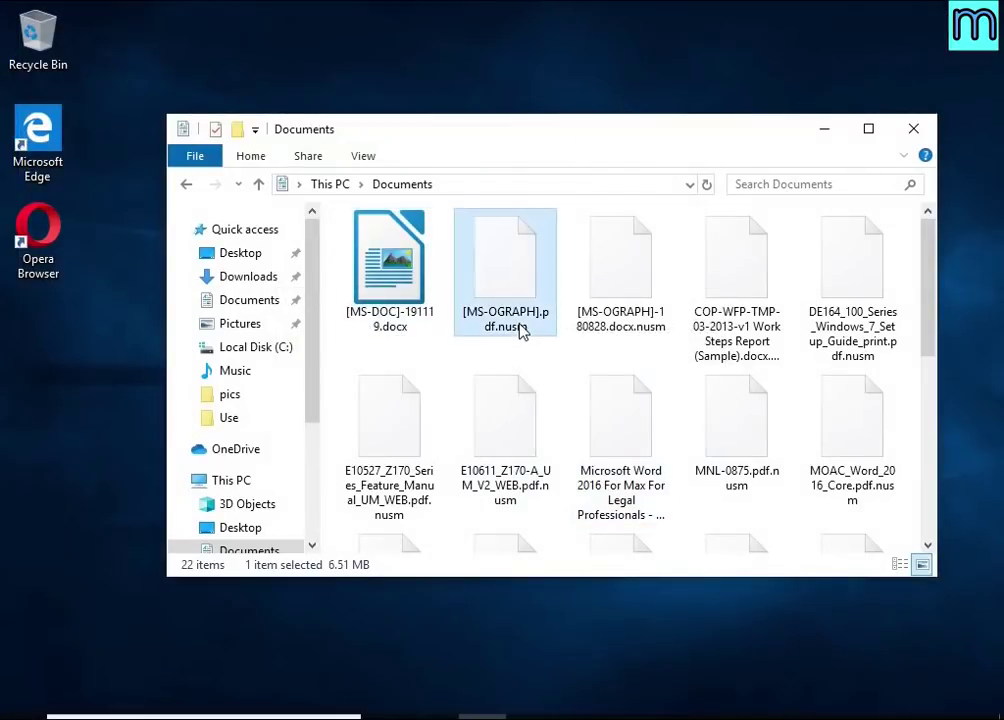
{"action": "right_click", "coordinate": [520, 328]}
{"action": "left_click", "coordinate": [607, 557]}
{"action": "key", "text": "End"}
{"action": "key", "text": "BackSpace"}
{"action": "key", "text": "BackSpace"}
{"action": "key", "text": "BackSpace"}
{"action": "key", "text": "BackSpace"}
{"action": "key", "text": "BackSpace"}
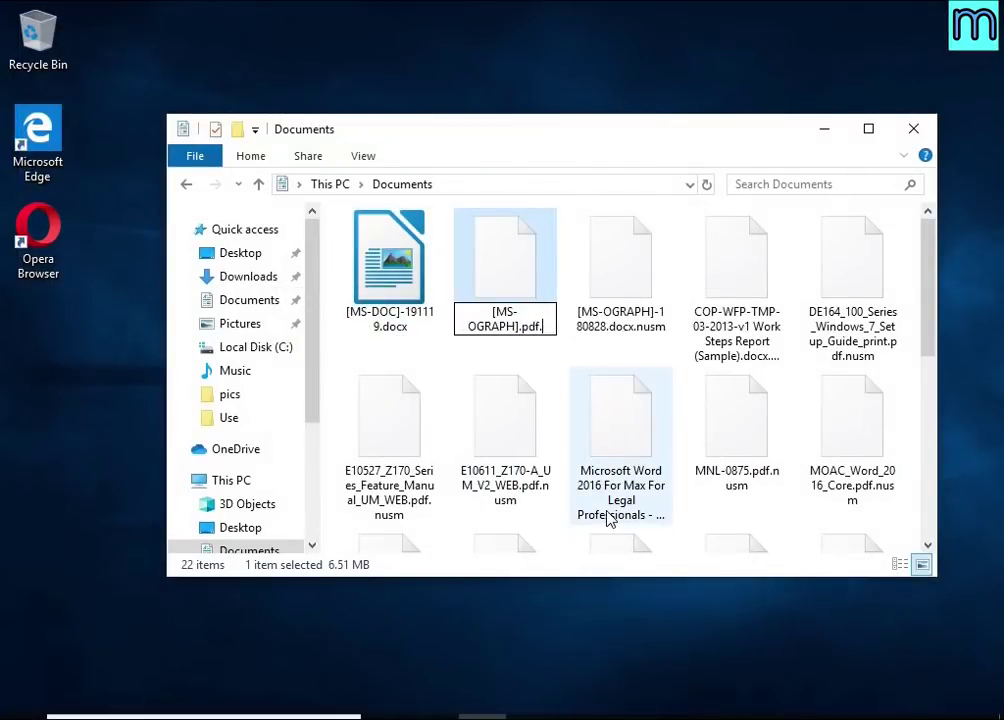
{"action": "key", "text": "Return"}
{"action": "left_click", "coordinate": [580, 376]}
Try to open the renamed [MS-OGRAPH].pdf with Microsoft Edge.
{"action": "key", "text": "Return"}
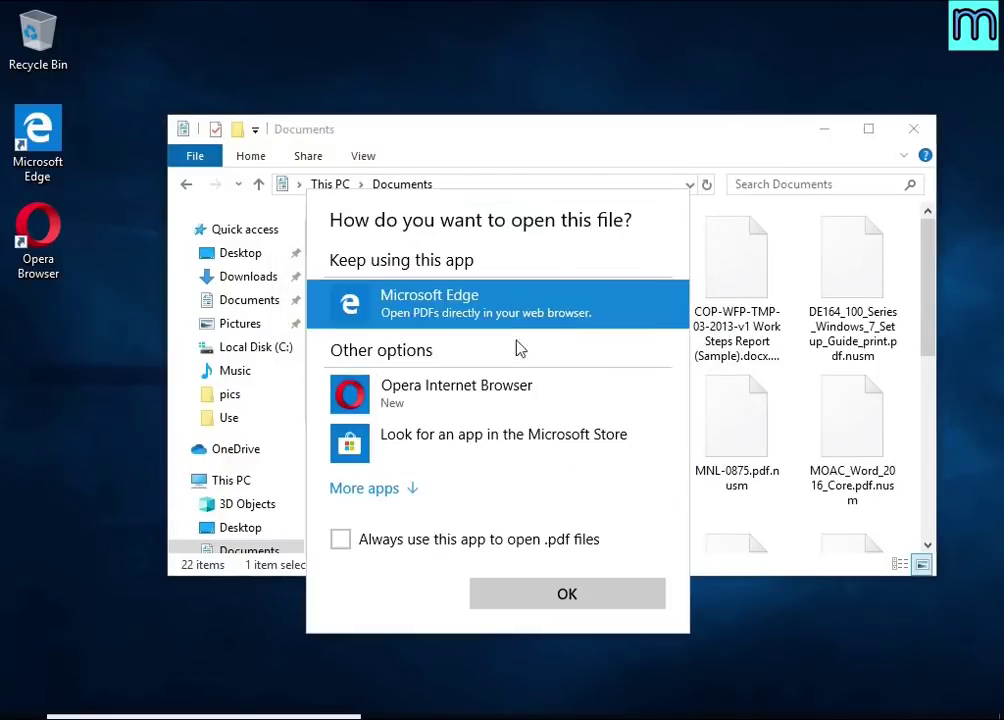
{"action": "left_click", "coordinate": [506, 318]}
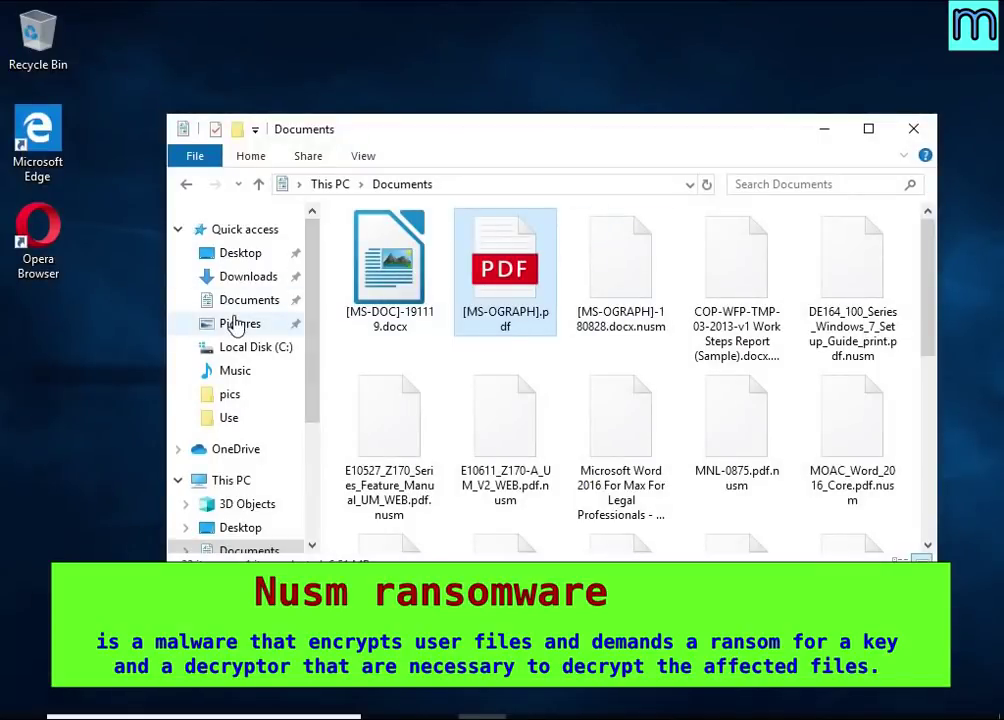
Go to the Pictures folder and try to open the encrypted Chrysanthemum.jpg.nusm.
{"action": "left_click", "coordinate": [226, 322]}
{"action": "double_click", "coordinate": [627, 330]}
{"action": "key", "text": "Escape"}
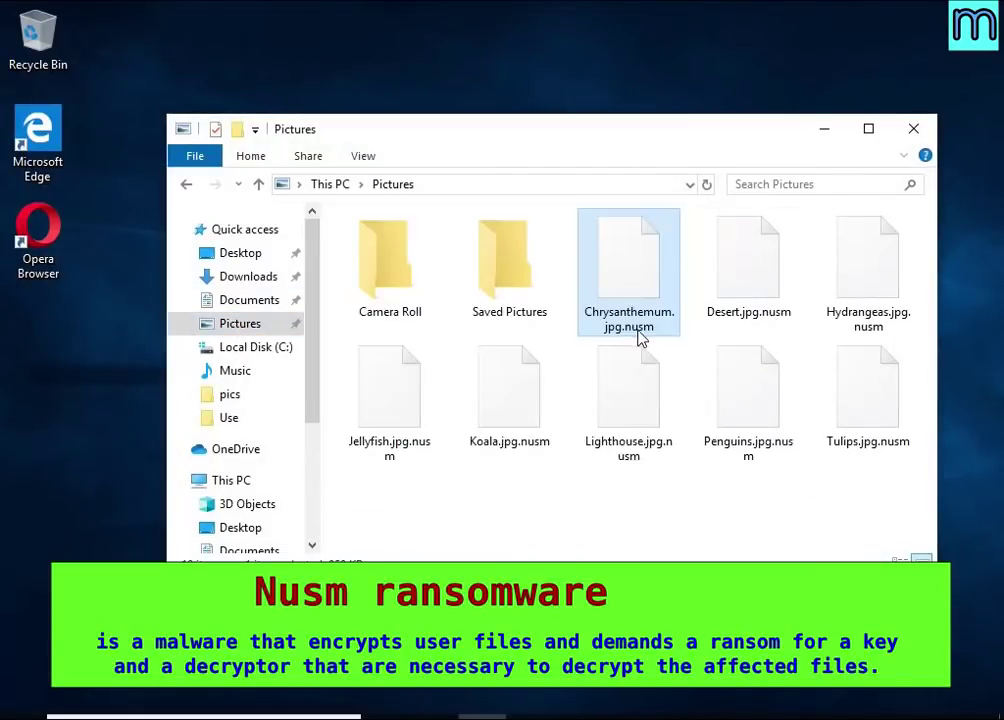
Rename Chrysanthemum.jpg.nusm to Chrysanthemum.jpg by removing the .nusm extension, and accept the extension change.
{"action": "right_click", "coordinate": [639, 333]}
{"action": "left_click", "coordinate": [688, 566]}
{"action": "key", "text": "End"}
{"action": "key", "text": "BackSpace"}
{"action": "key", "text": "BackSpace"}
{"action": "key", "text": "BackSpace"}
{"action": "key", "text": "BackSpace"}
{"action": "key", "text": "BackSpace"}
{"action": "key", "text": "Return"}
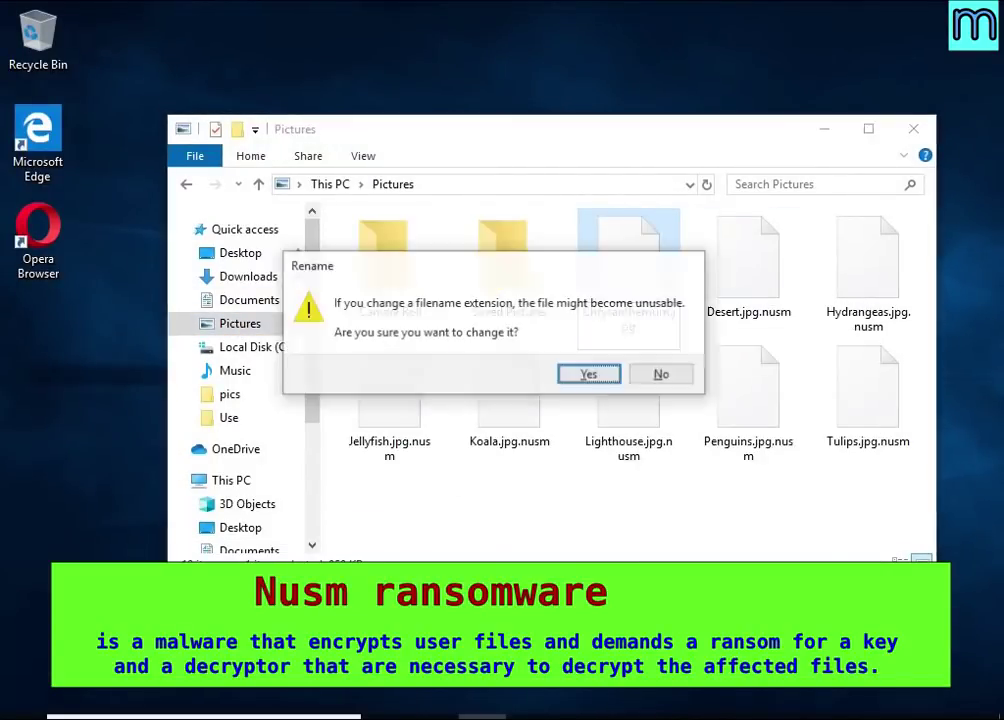
{"action": "left_click", "coordinate": [589, 375]}
Try to view the renamed Chrysanthemum.jpg, and close the image viewer.
{"action": "double_click", "coordinate": [627, 325]}
{"action": "left_click", "coordinate": [594, 320]}
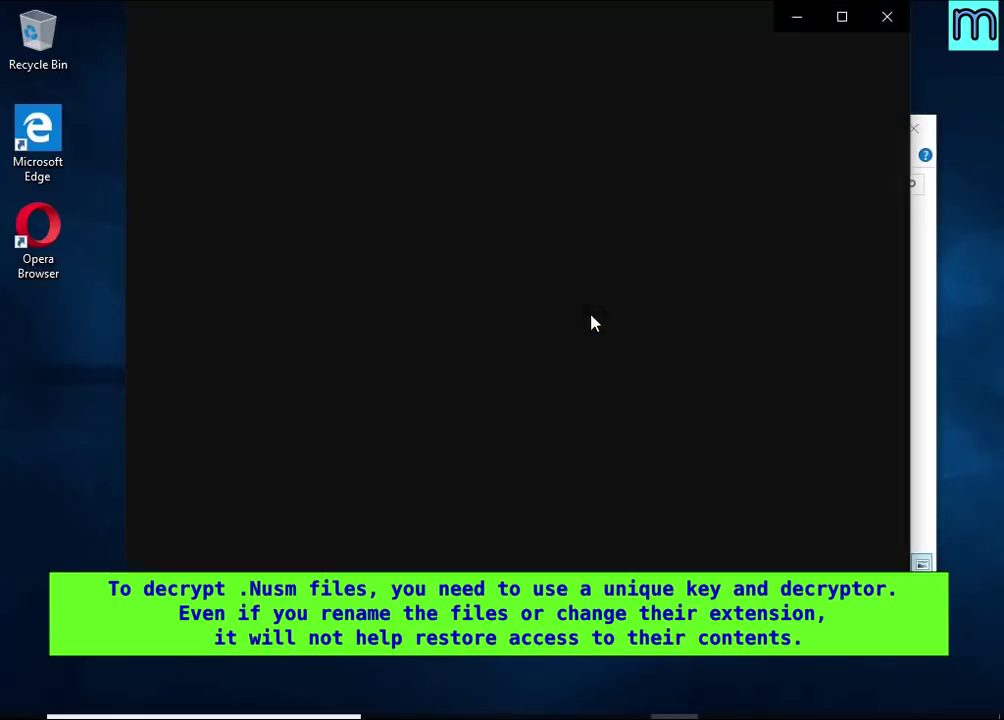
{"action": "left_click", "coordinate": [886, 17]}
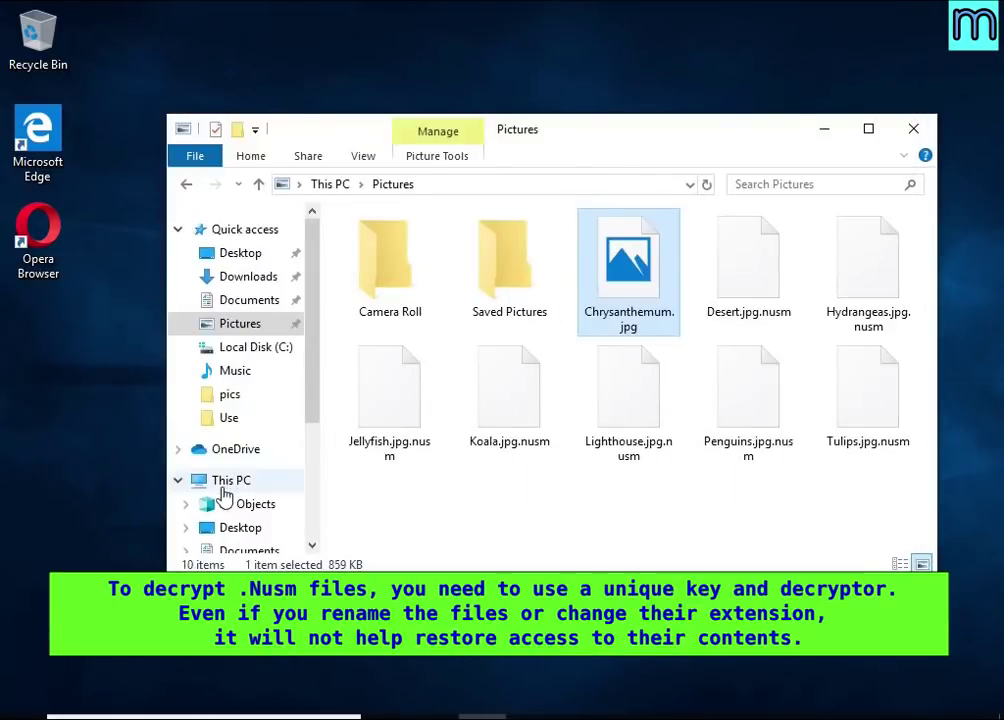
Open the _readme.txt ransom note from Local Disk (C:) in Notepad.
{"action": "scroll", "coordinate": [226, 493], "scroll_direction": "down", "scroll_amount": 2}
{"action": "left_click", "coordinate": [256, 535]}
{"action": "left_click", "coordinate": [405, 393]}
{"action": "double_click", "coordinate": [560, 395]}
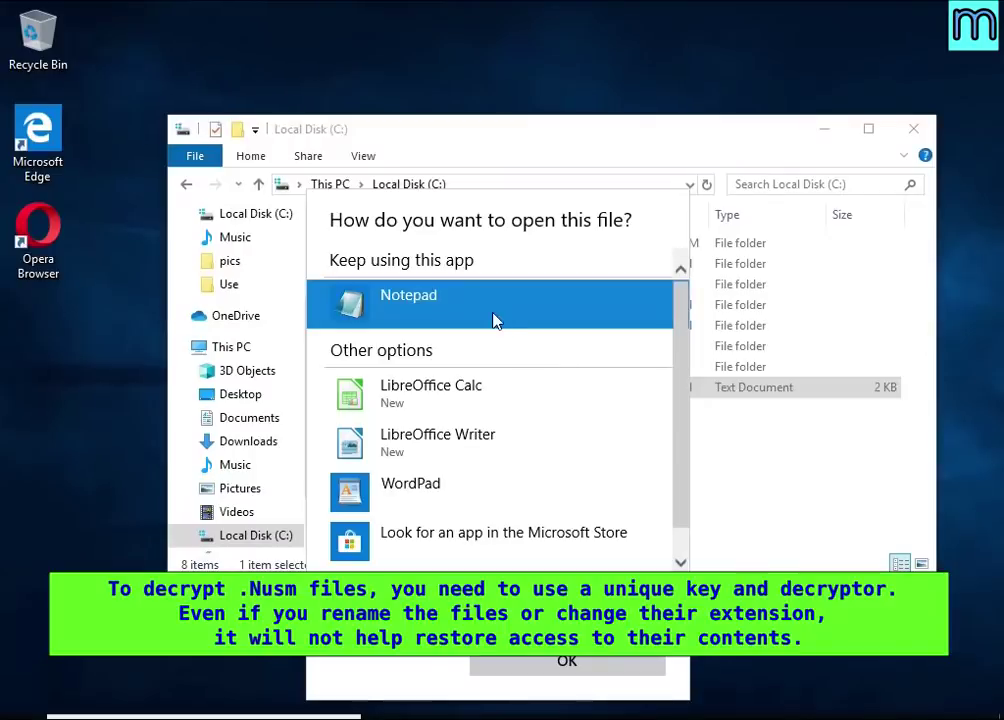
{"action": "double_click", "coordinate": [493, 318]}
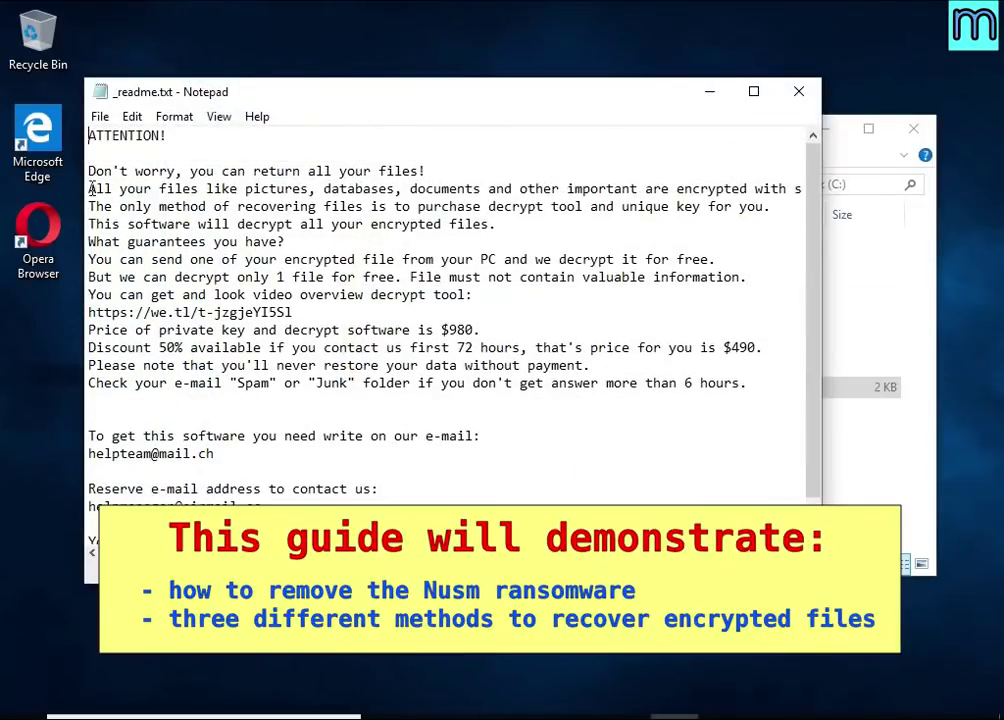
Highlight the ransom note's line about encrypted files, and close both the note and the Local Disk (C:) window.
{"action": "left_click_drag", "start_coordinate": [91, 188], "coordinate": [754, 195]}
{"action": "double_click", "coordinate": [733, 193]}
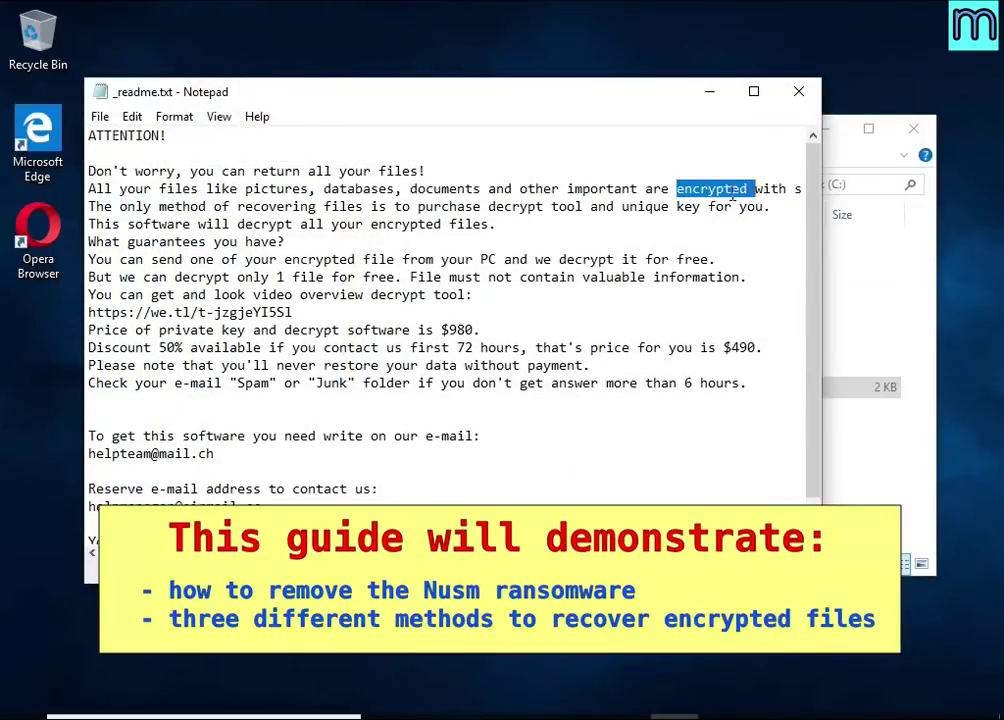
{"action": "left_click", "coordinate": [799, 91]}
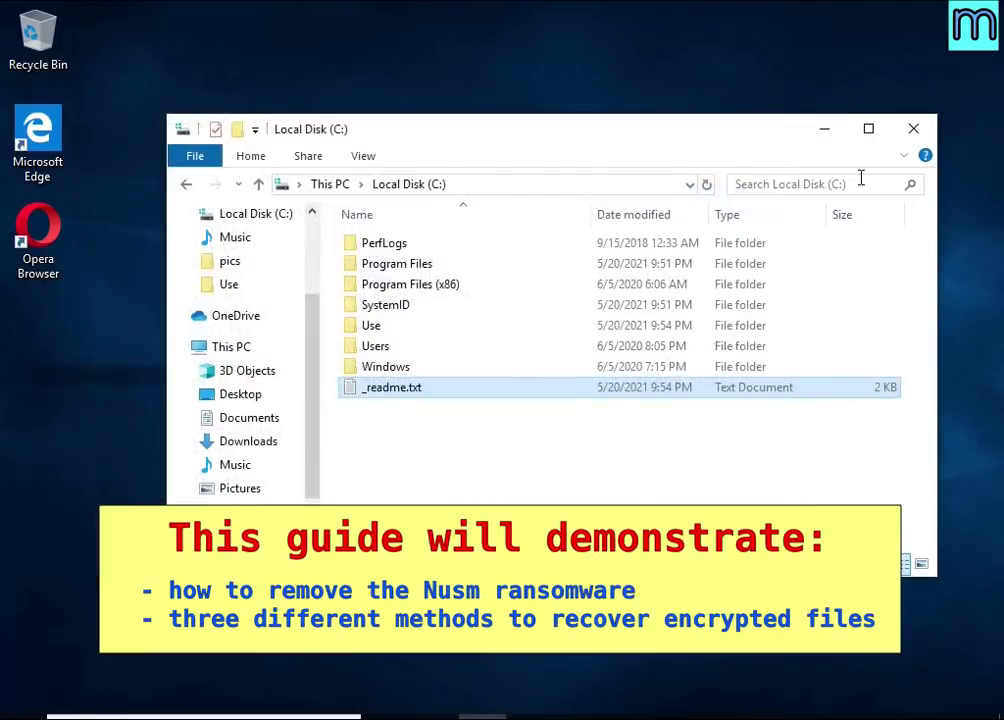
{"action": "left_click", "coordinate": [912, 128]}
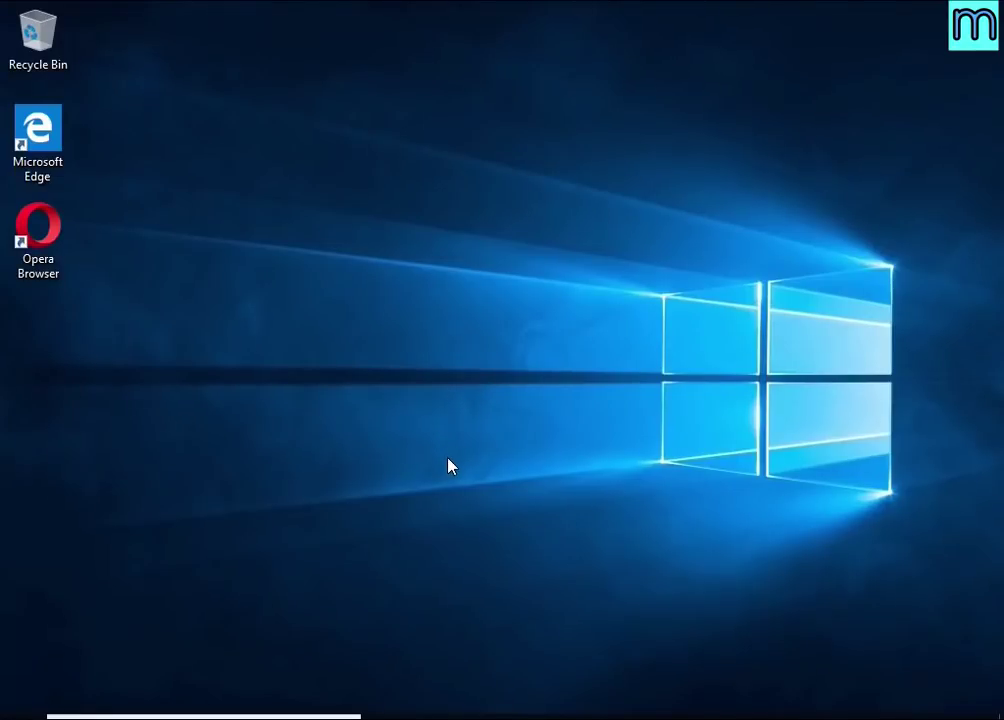
Open Task Manager from the Windows security screen and end the background process DB07.exe (32 bit).
{"action": "key", "text": "ctrl+alt+Delete"}
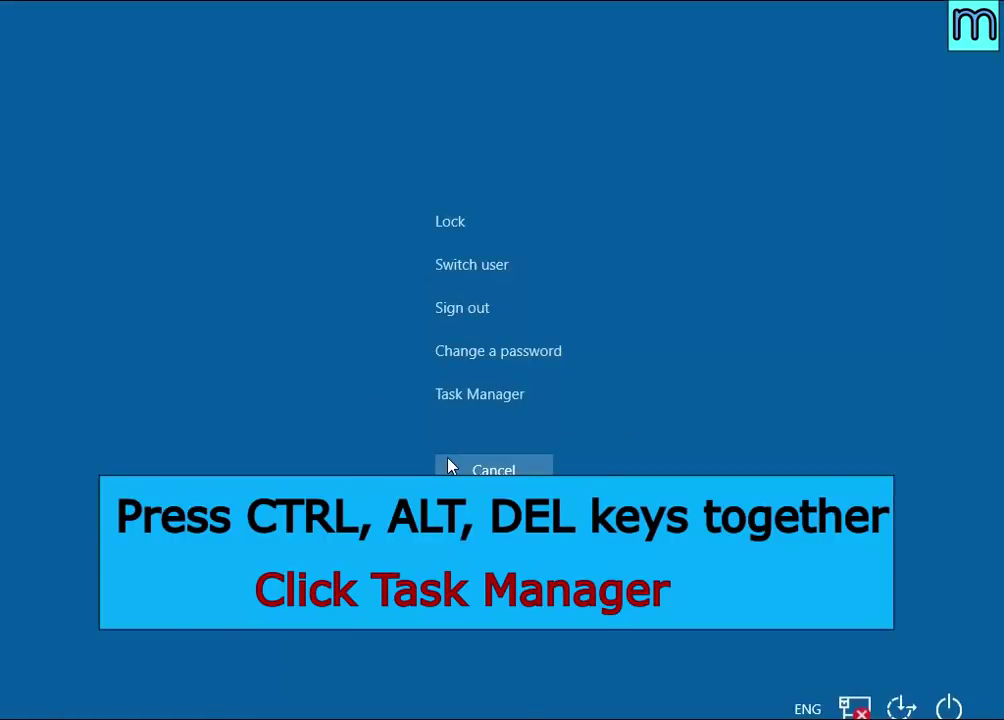
{"action": "left_click", "coordinate": [513, 405]}
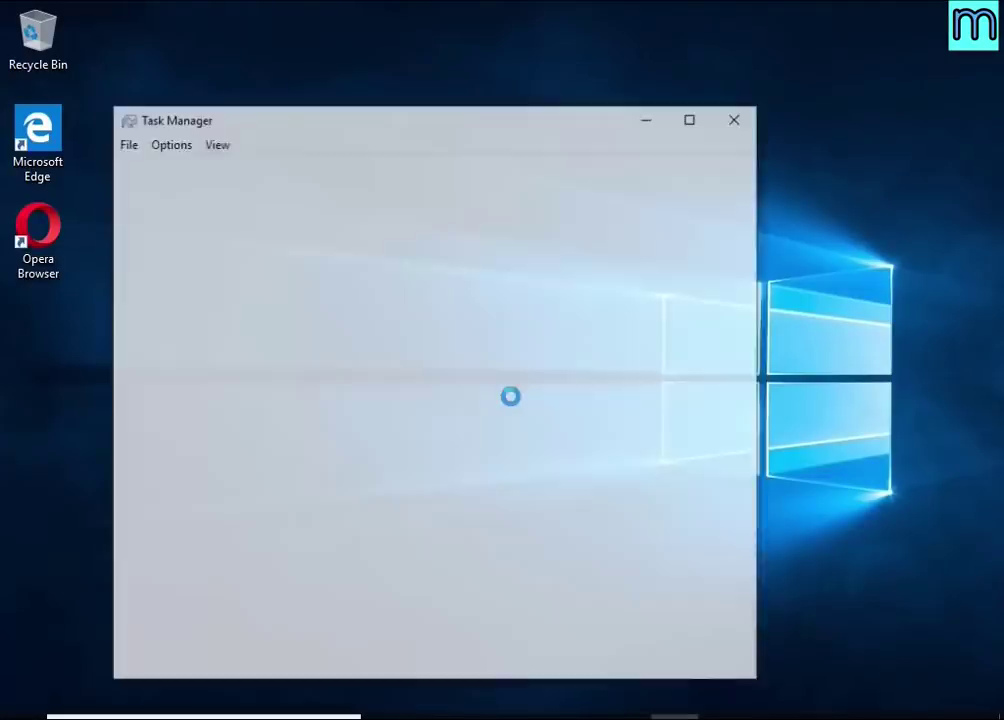
{"action": "scroll", "coordinate": [370, 372], "scroll_direction": "down", "scroll_amount": 1}
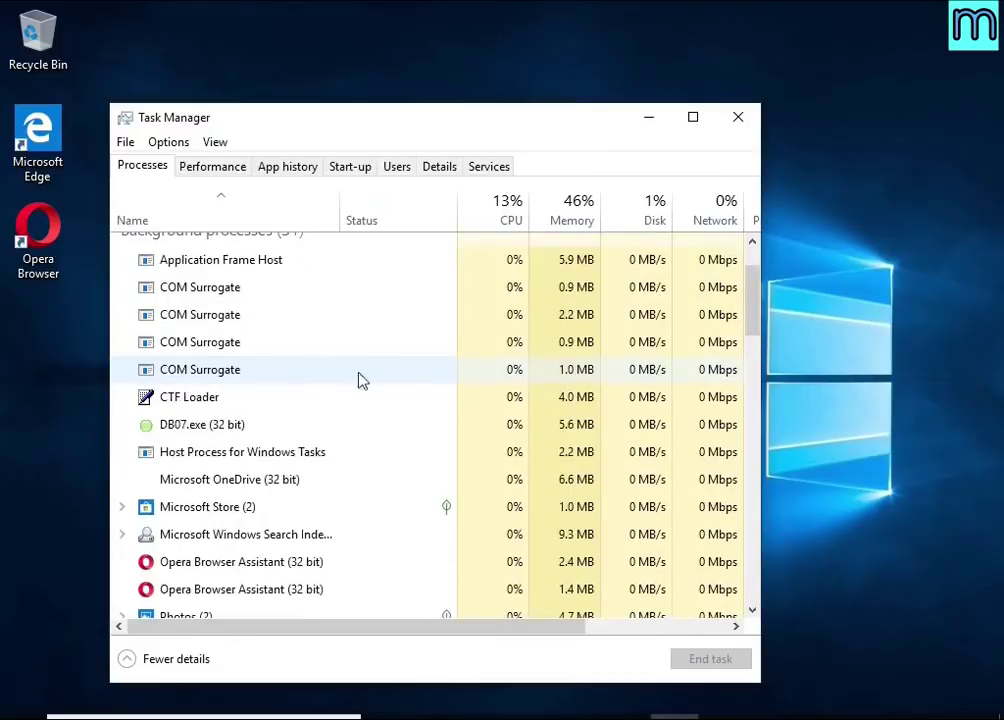
{"action": "left_click", "coordinate": [384, 429]}
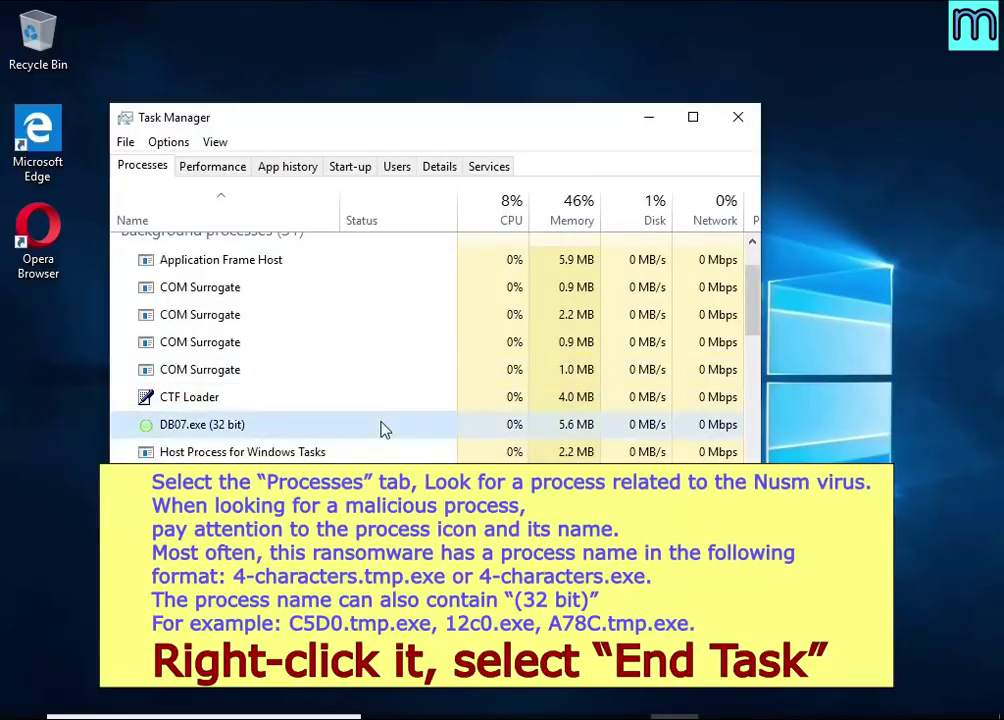
{"action": "right_click", "coordinate": [390, 437]}
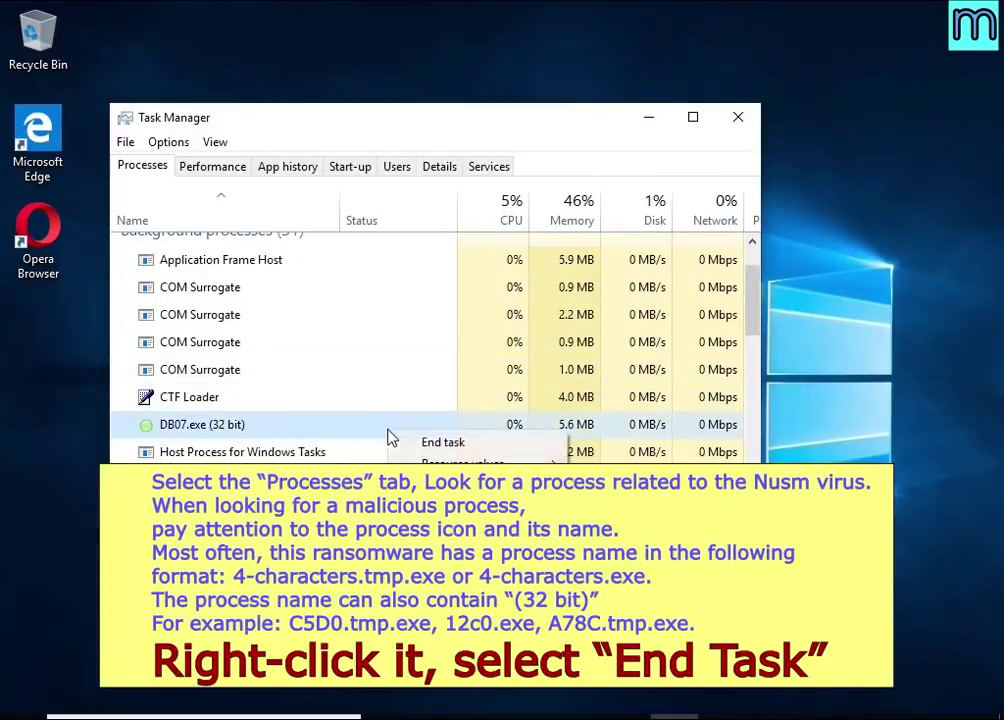
{"action": "left_click", "coordinate": [512, 444]}
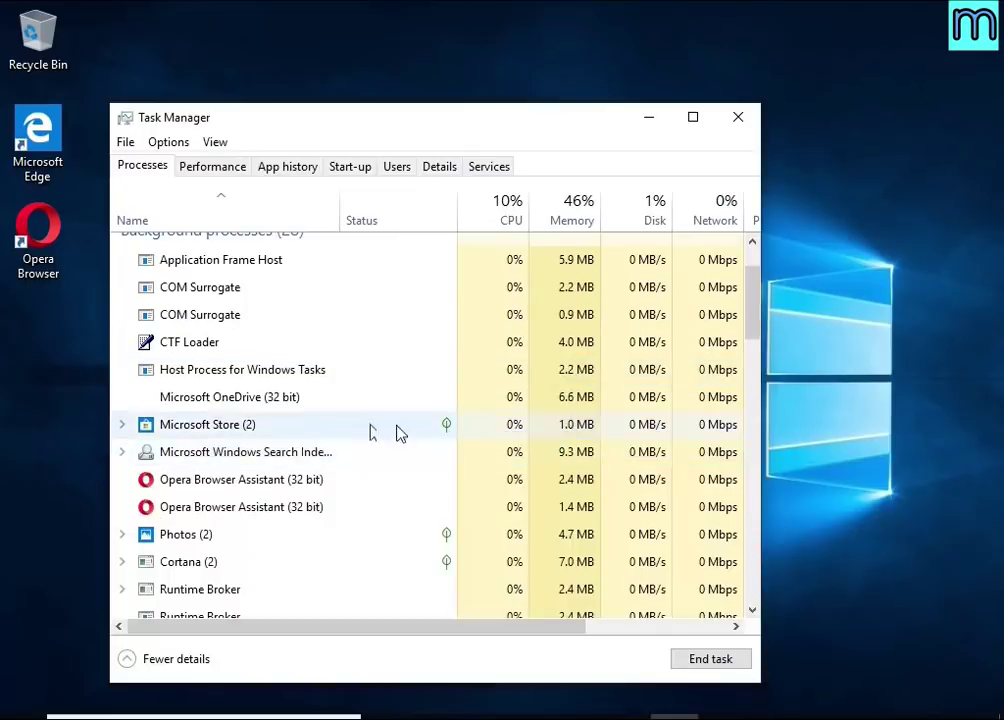
Examine the remaining background and Windows processes for other entries related to the Nusm ransomware.
{"action": "scroll", "coordinate": [308, 402], "scroll_direction": "down", "scroll_amount": 1}
{"action": "scroll", "coordinate": [308, 402], "scroll_direction": "down", "scroll_amount": 6}
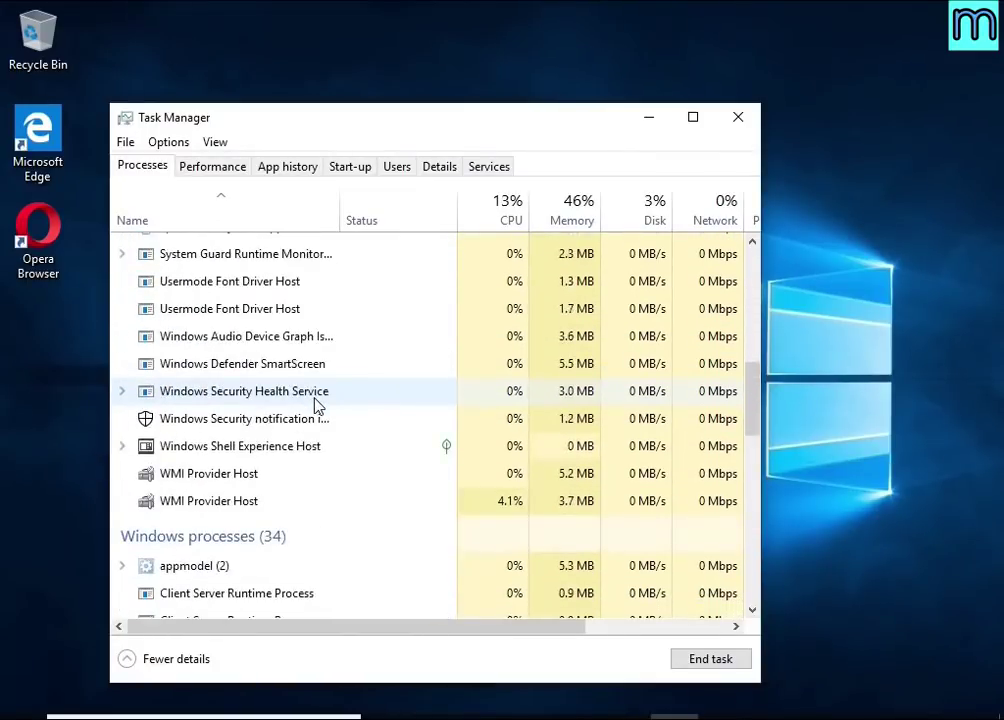
{"action": "scroll", "coordinate": [308, 400], "scroll_direction": "down", "scroll_amount": 8}
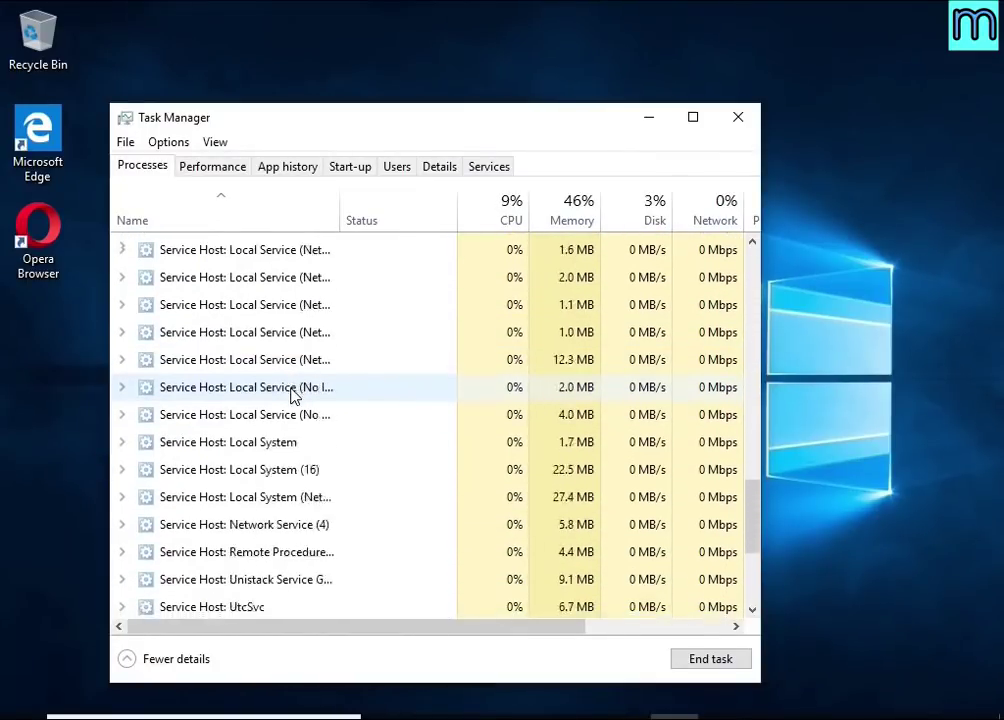
{"action": "scroll", "coordinate": [296, 395], "scroll_direction": "down", "scroll_amount": 1}
{"action": "scroll", "coordinate": [298, 395], "scroll_direction": "up", "scroll_amount": 10}
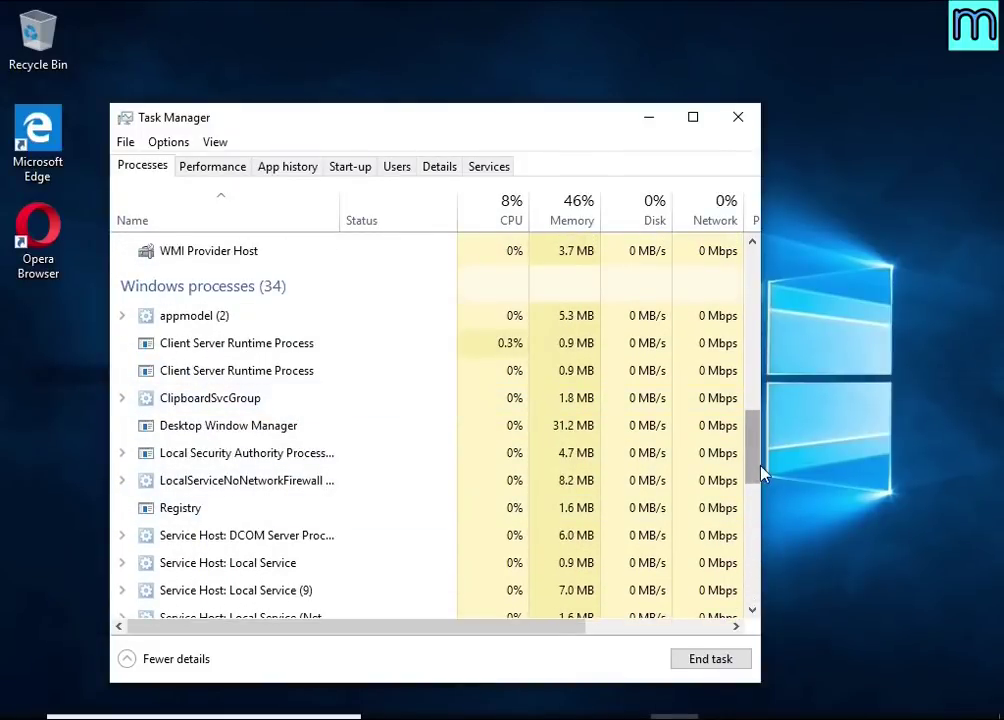
{"action": "left_click_drag", "start_coordinate": [760, 472], "coordinate": [763, 261]}
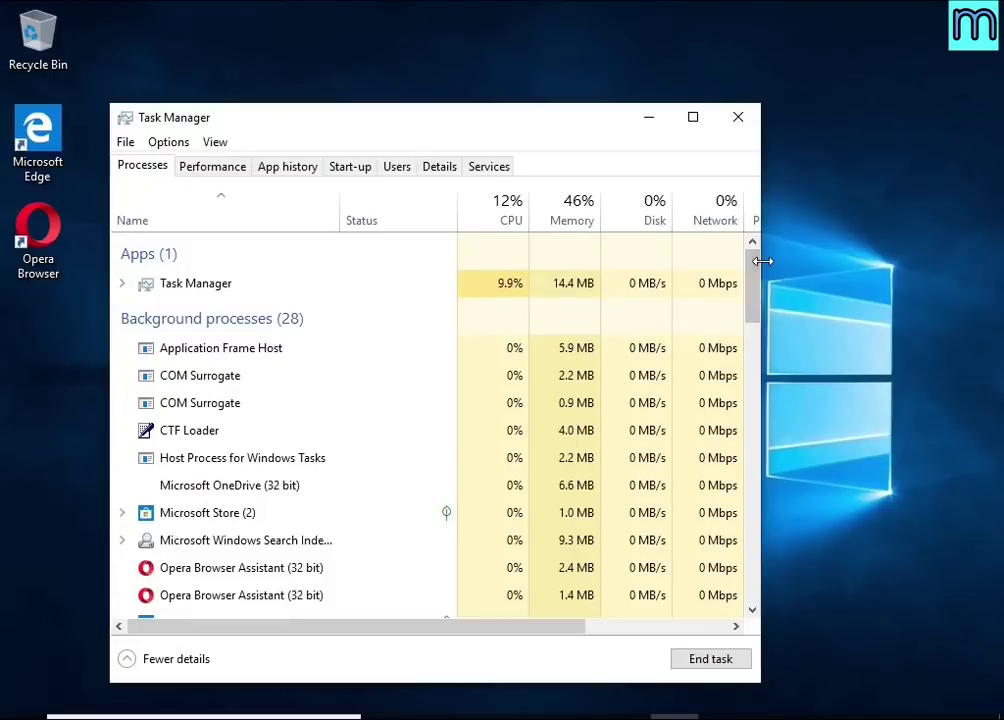
Disable the DB07.exe start-up entry and close Task Manager.
{"action": "left_click", "coordinate": [352, 170]}
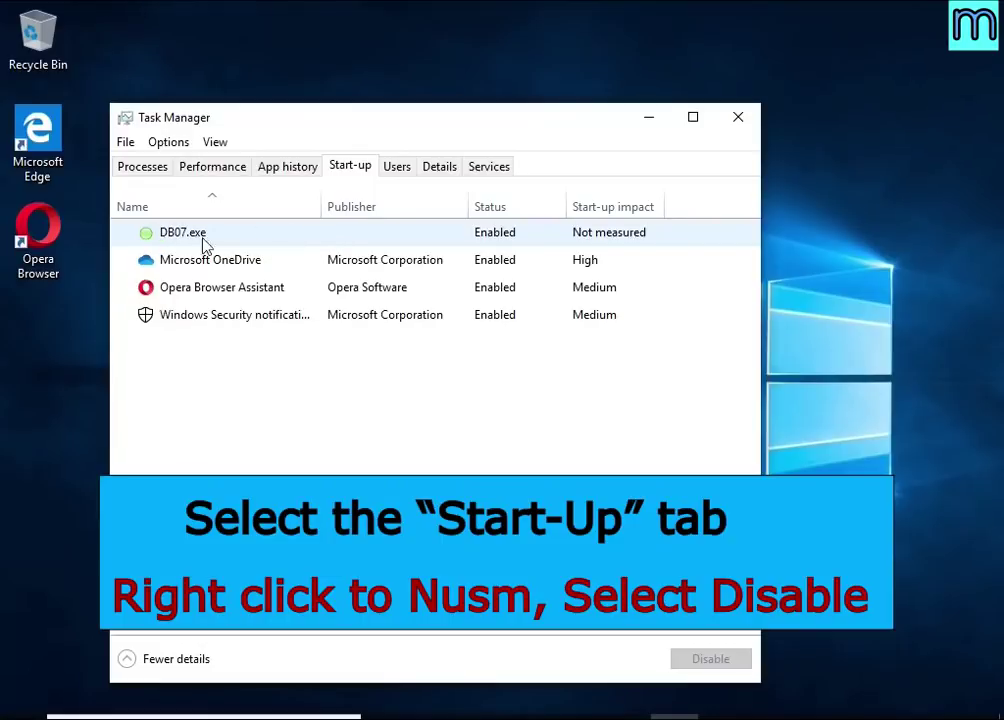
{"action": "left_click", "coordinate": [543, 243]}
{"action": "right_click", "coordinate": [543, 243]}
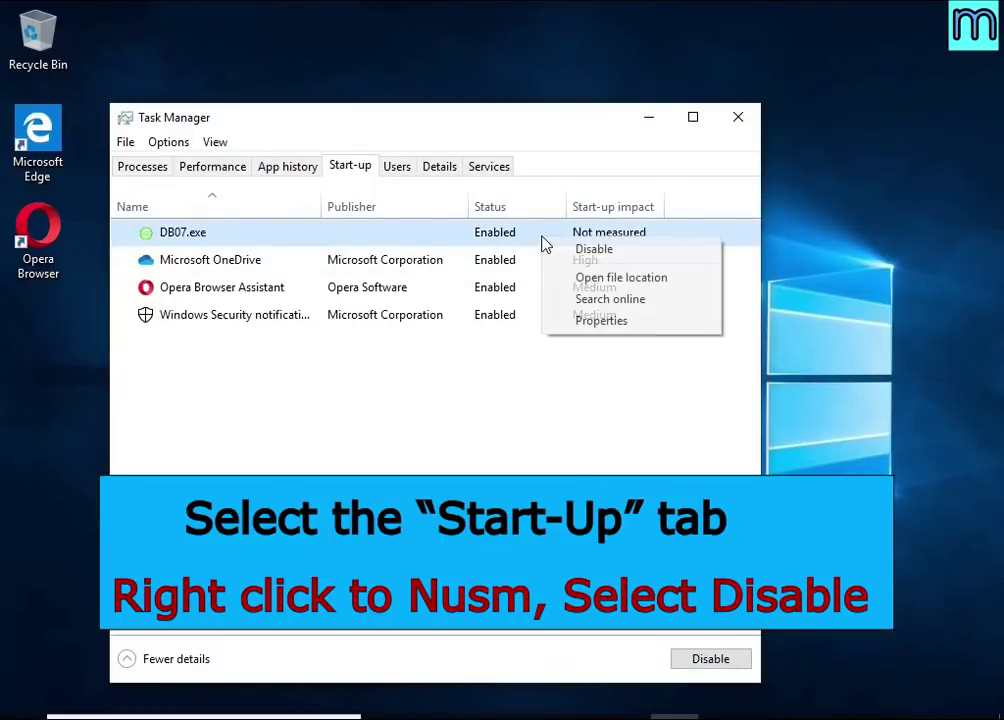
{"action": "left_click", "coordinate": [670, 251]}
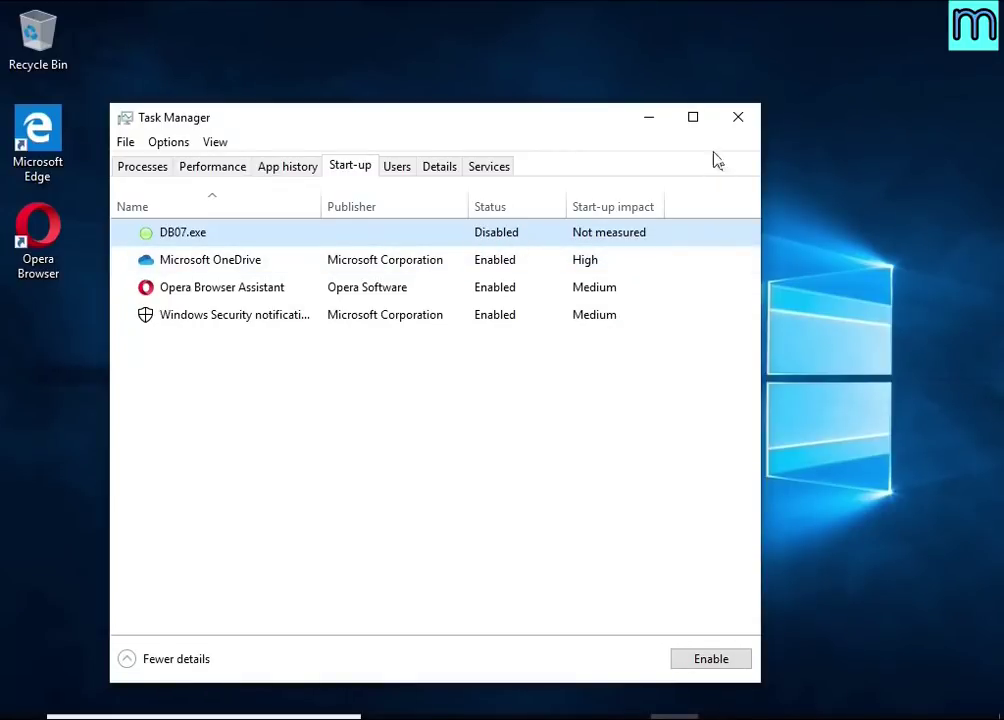
{"action": "left_click", "coordinate": [735, 122]}
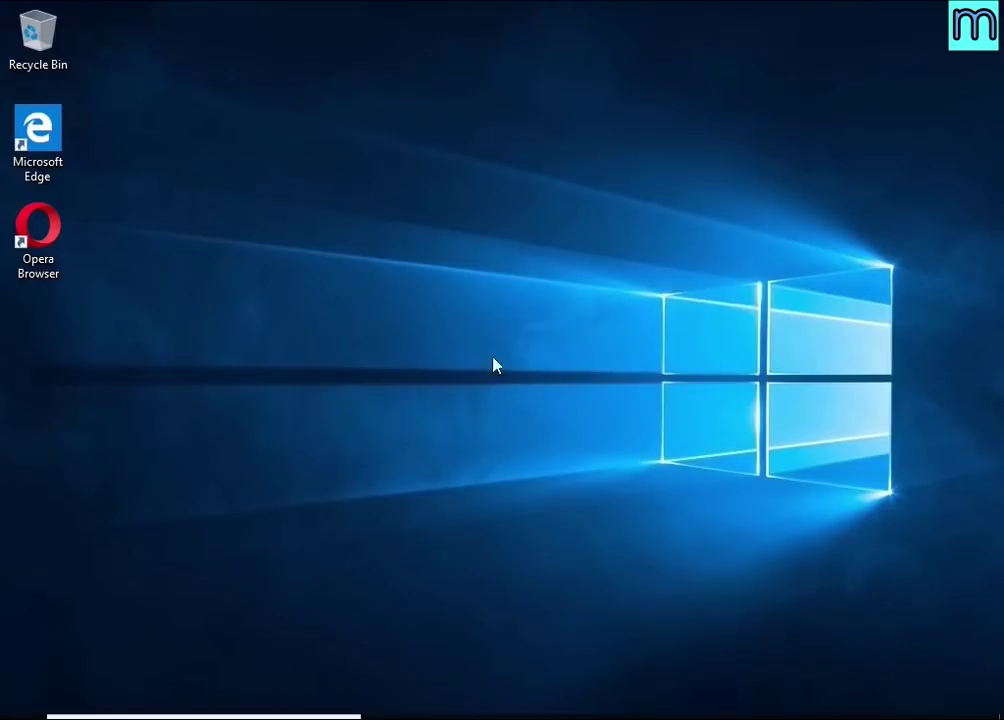
Find Task Scheduler with the Windows search "task she", open it and display the Task Scheduler Library.
{"action": "key", "text": "super+s"}
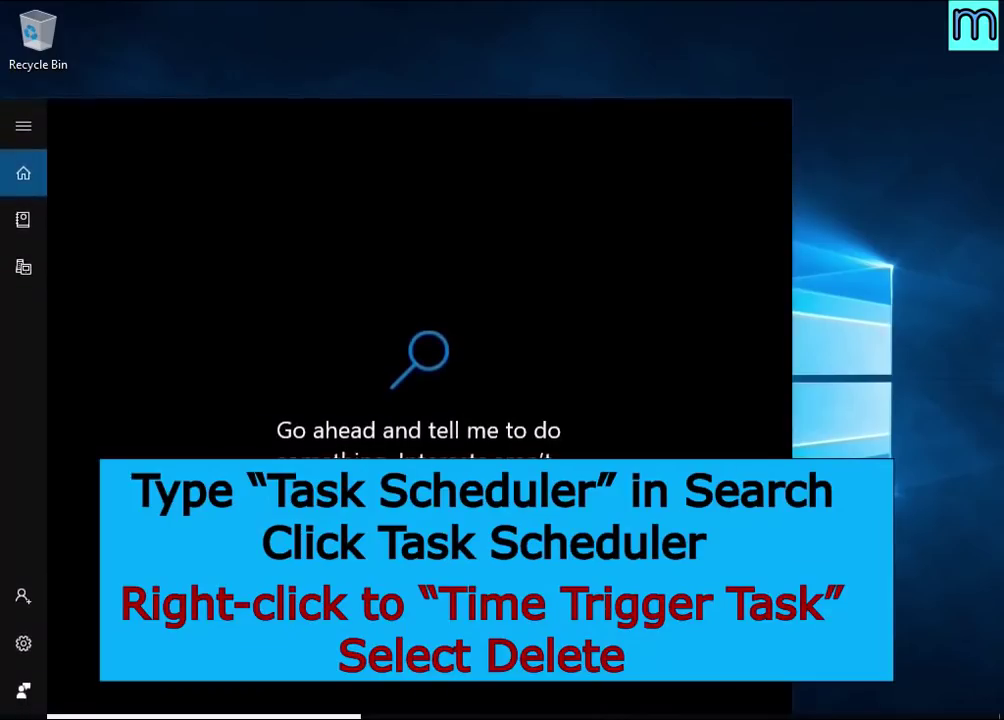
{"action": "type", "text": "task"}
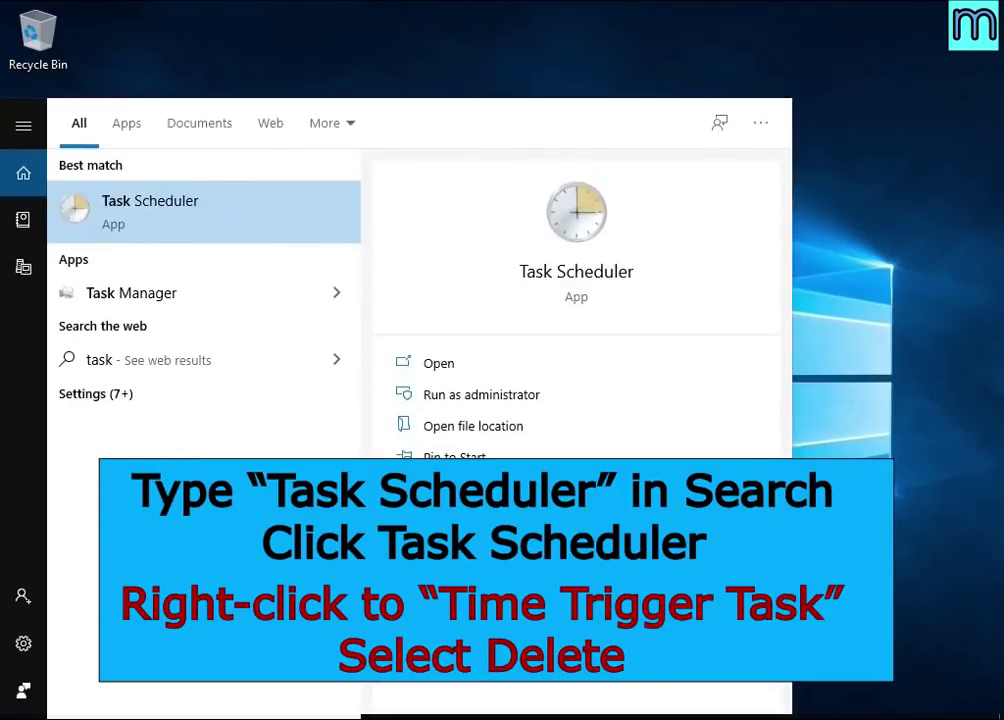
{"action": "type", "text": " she"}
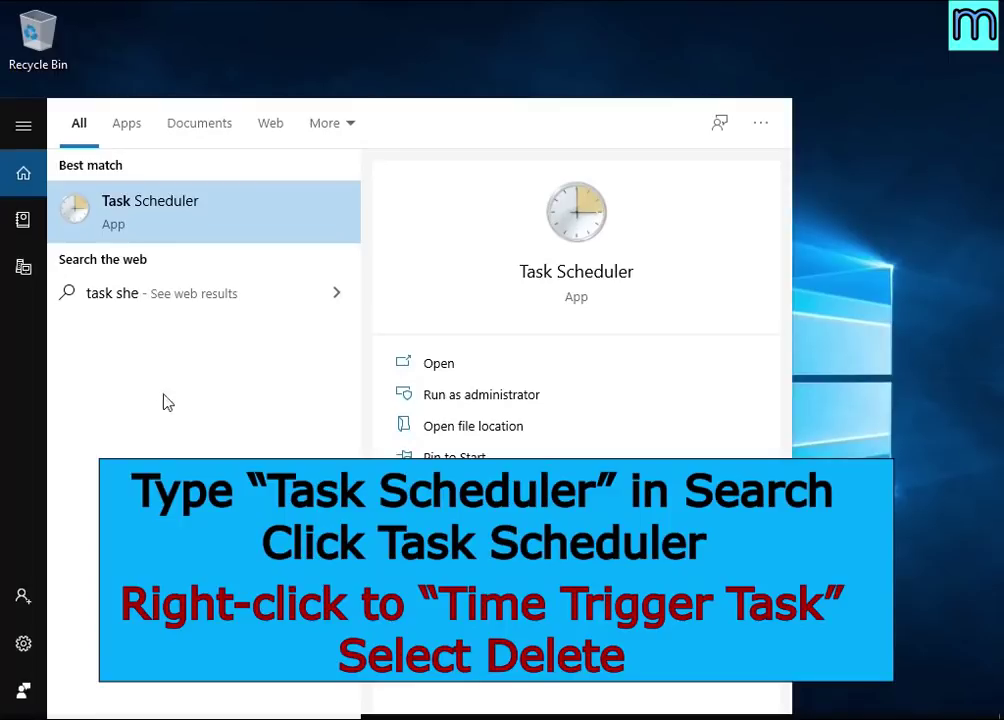
{"action": "left_click", "coordinate": [243, 230]}
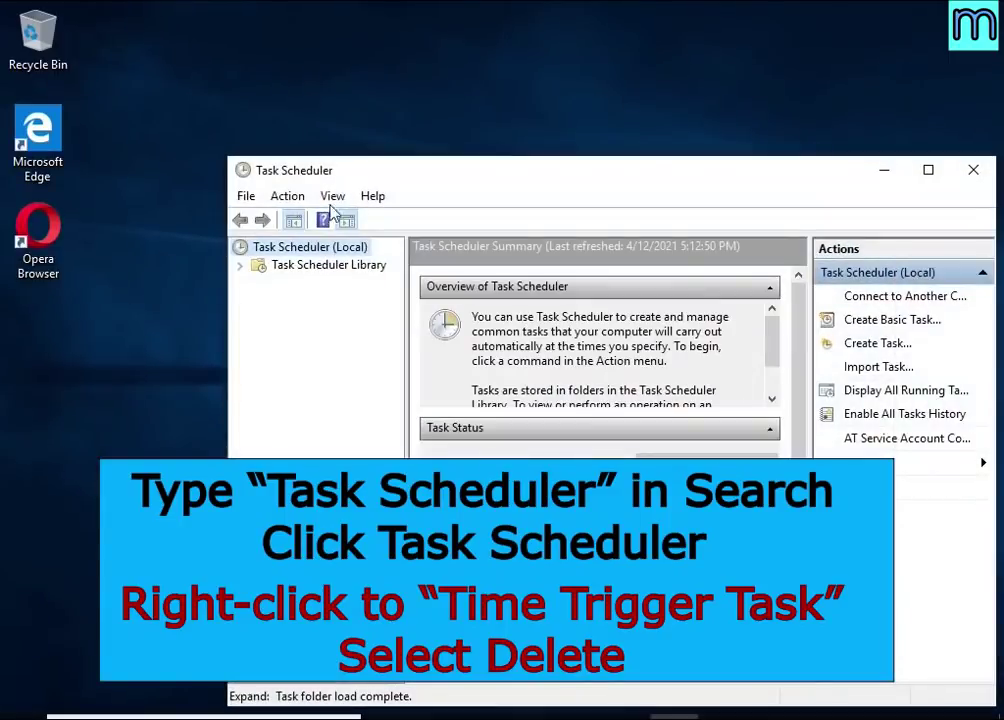
{"action": "left_click_drag", "start_coordinate": [372, 170], "coordinate": [302, 107]}
{"action": "left_click", "coordinate": [299, 202]}
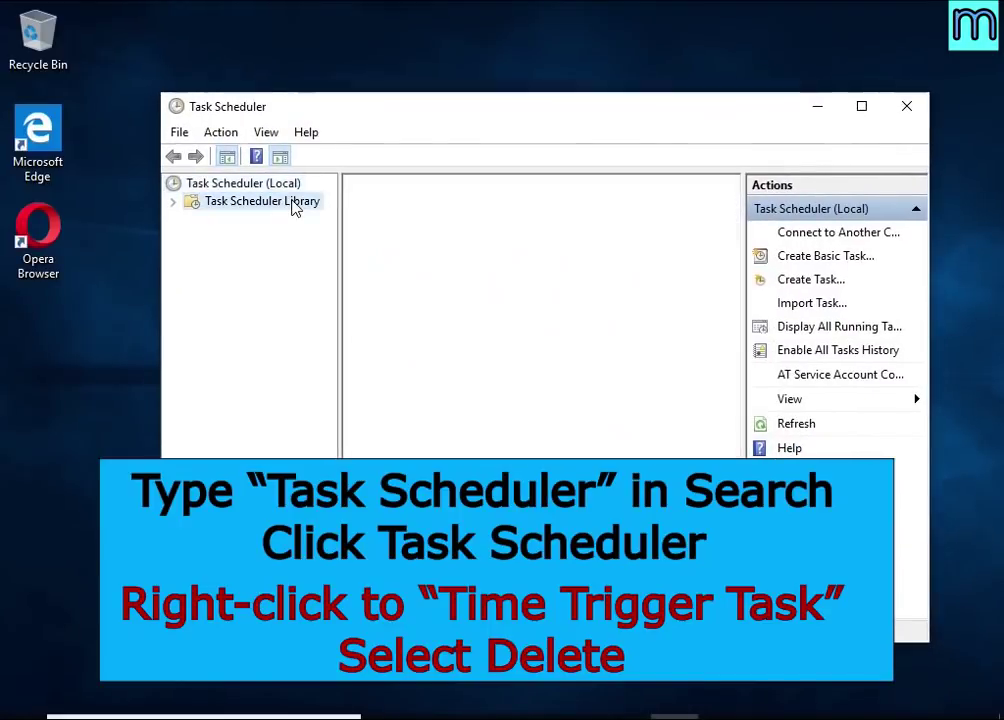
Delete the Time Trigger Task from the Task Scheduler Library and close Task Scheduler.
{"action": "left_click", "coordinate": [650, 269]}
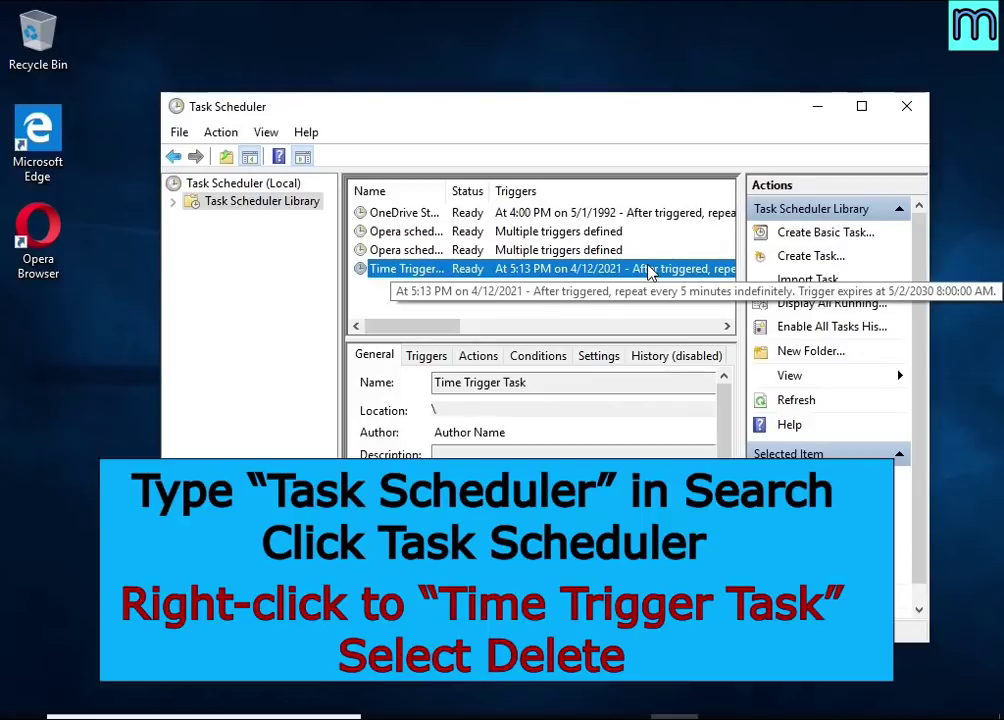
{"action": "right_click", "coordinate": [650, 271]}
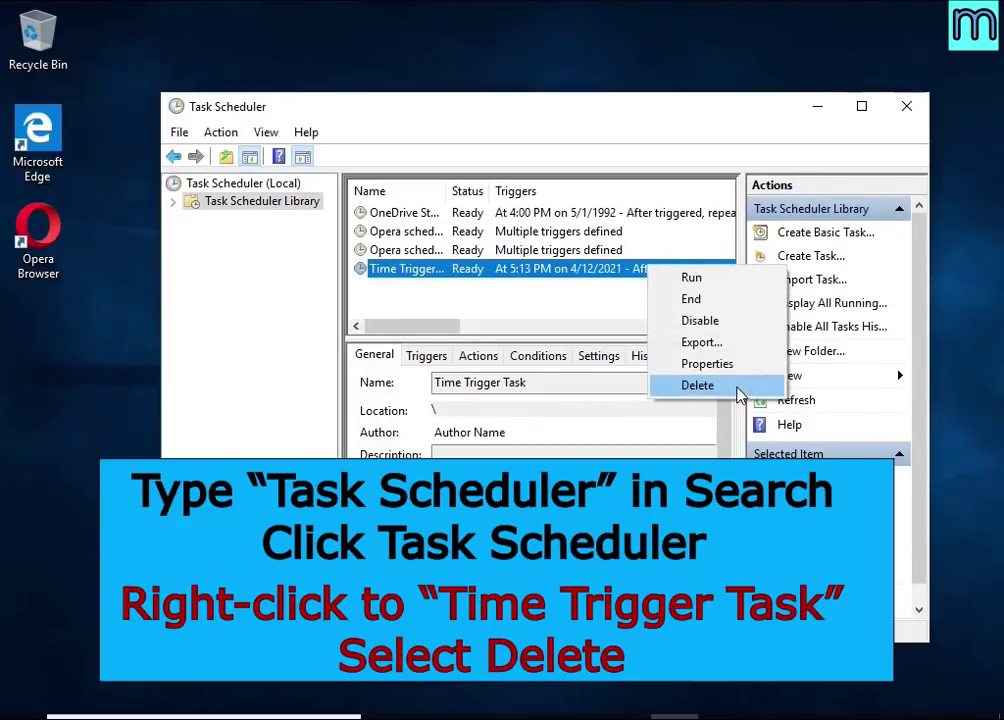
{"action": "left_click", "coordinate": [737, 389]}
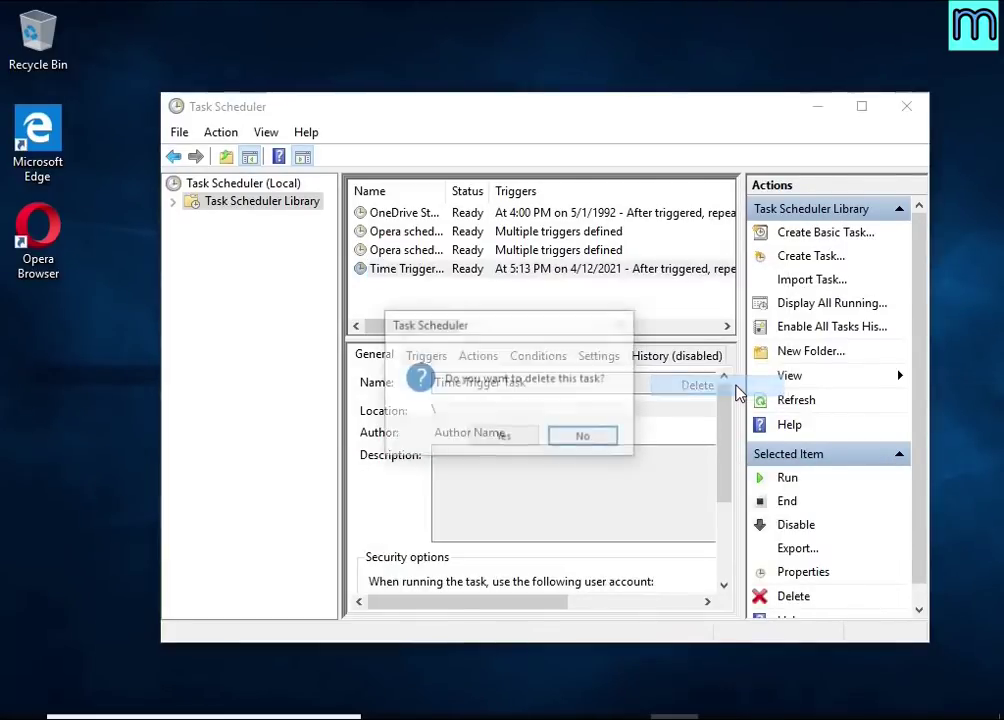
{"action": "left_click", "coordinate": [506, 444]}
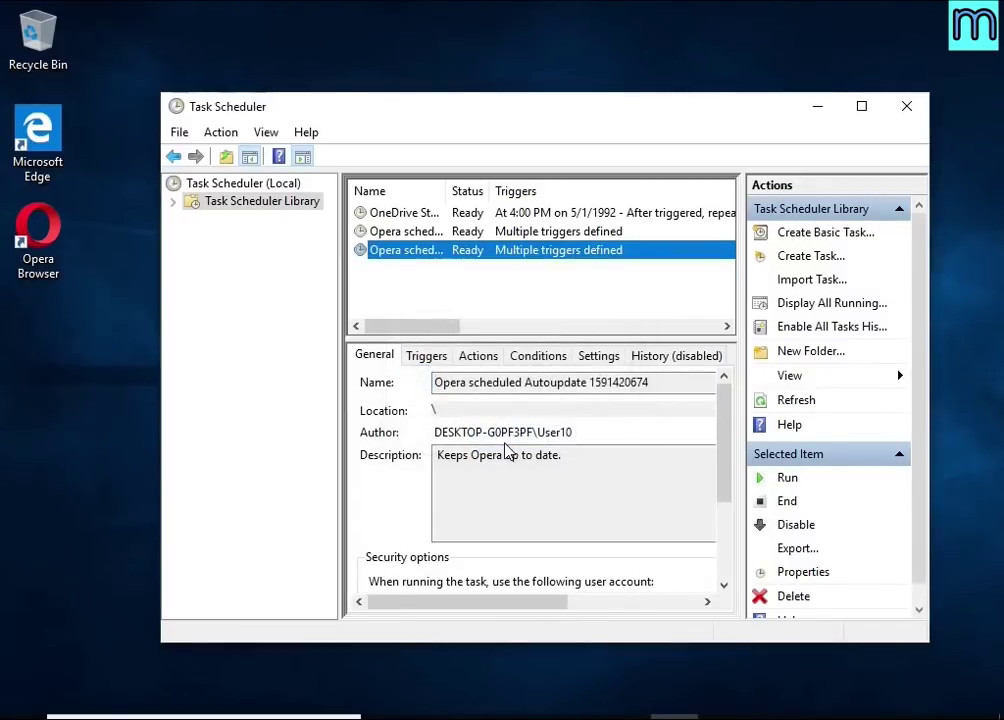
{"action": "left_click", "coordinate": [907, 108]}
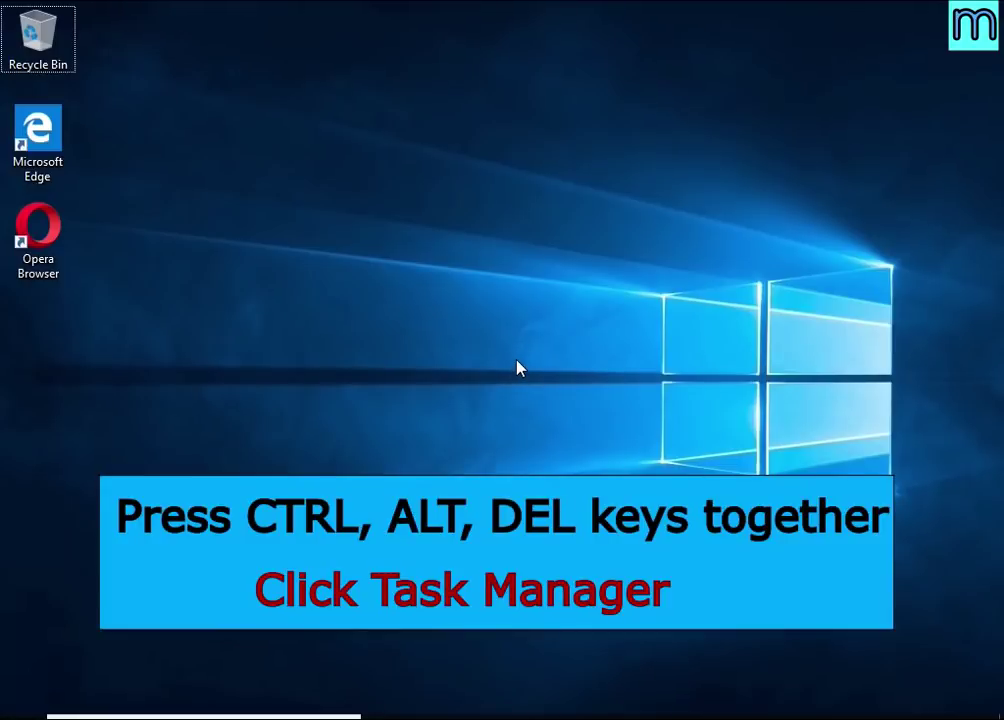
Open the file location of the DB07.exe start-up entry from Task Manager, leaving only its folder window open.
{"action": "key", "text": "ctrl+alt+Delete"}
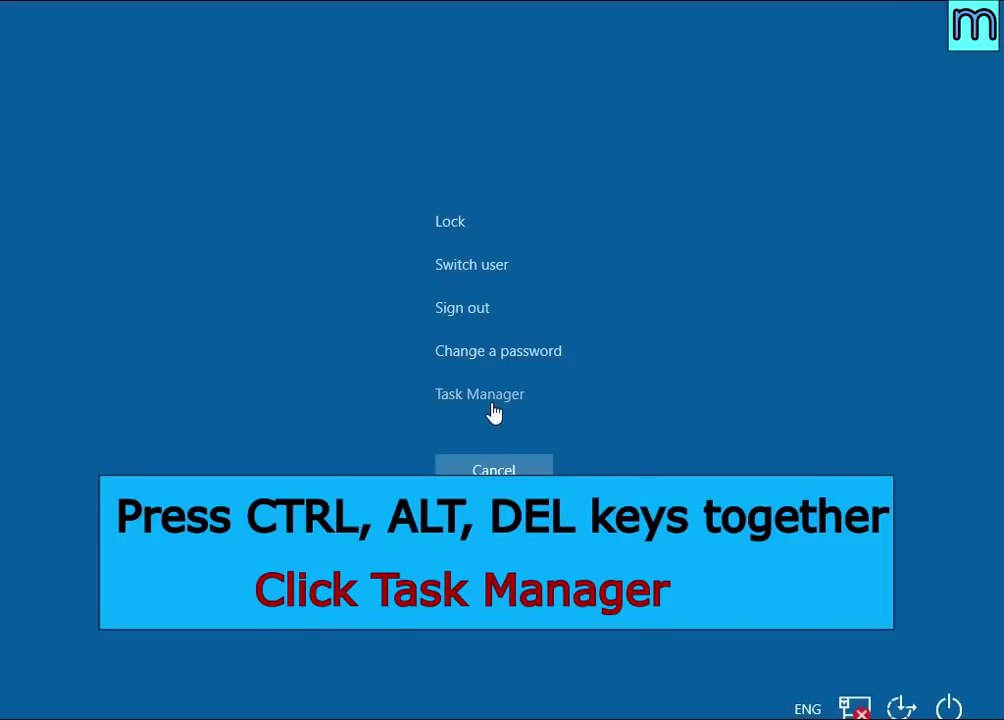
{"action": "left_click", "coordinate": [490, 400]}
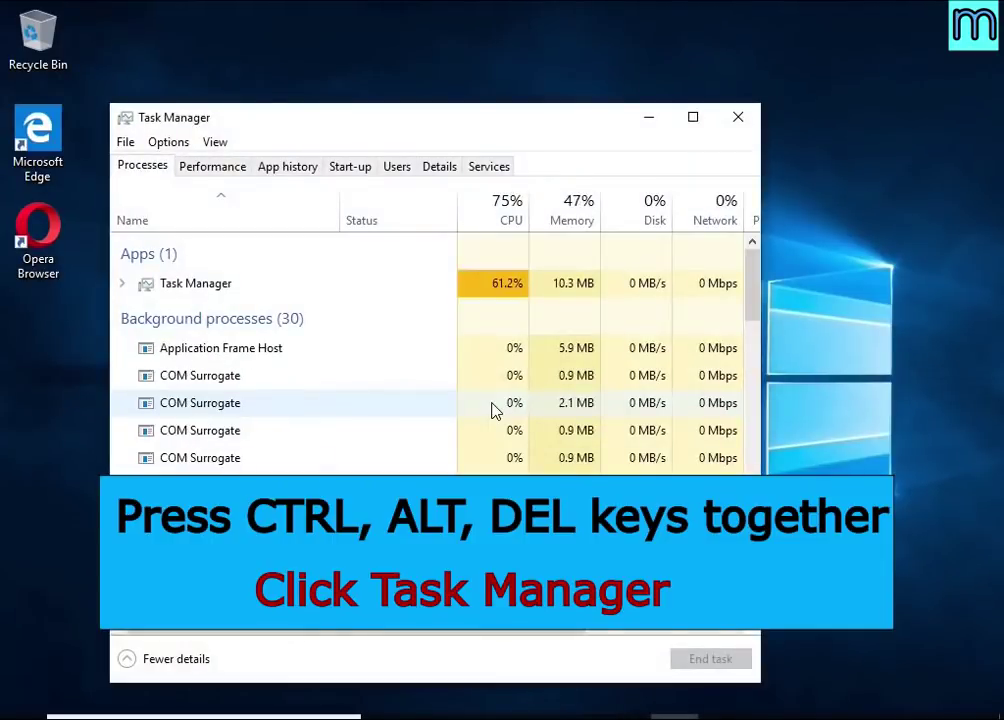
{"action": "left_click", "coordinate": [358, 172]}
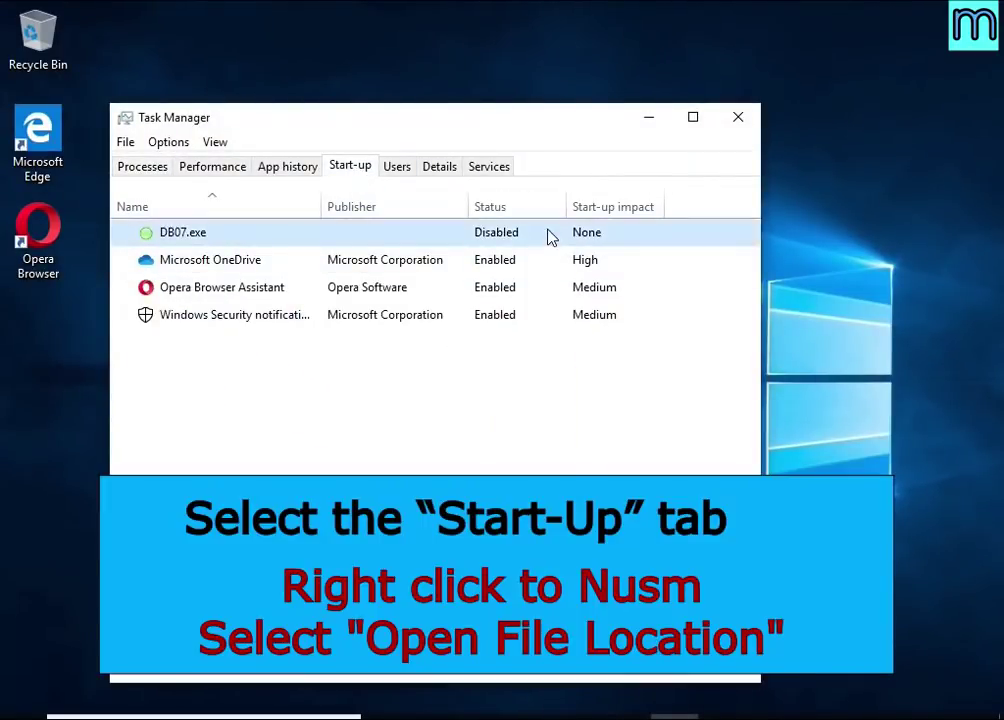
{"action": "right_click", "coordinate": [548, 236]}
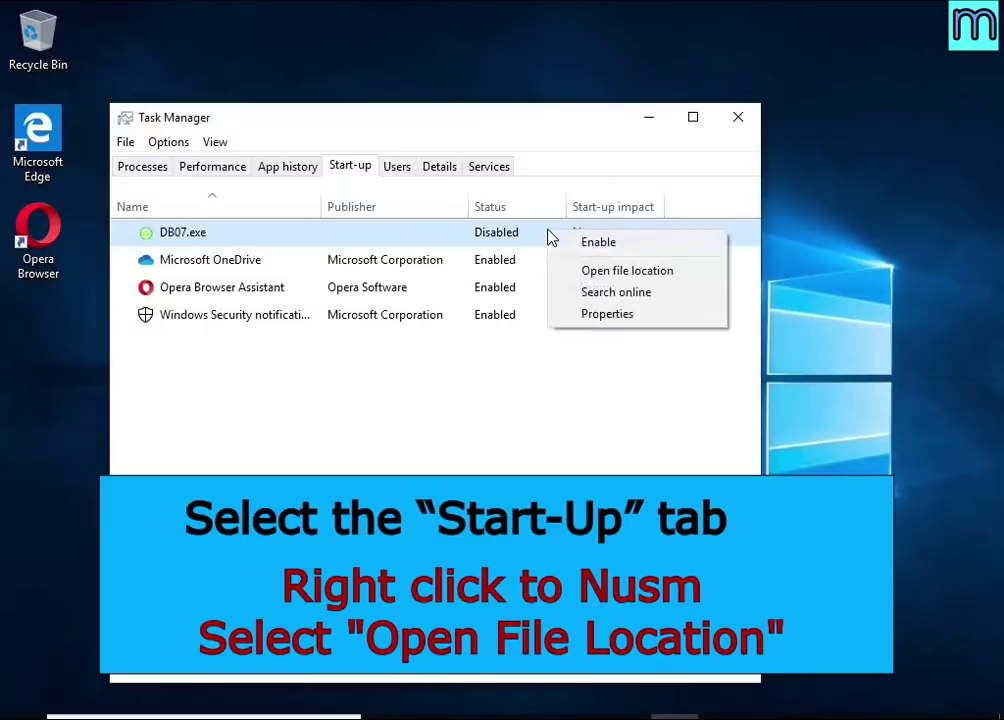
{"action": "left_click", "coordinate": [695, 273]}
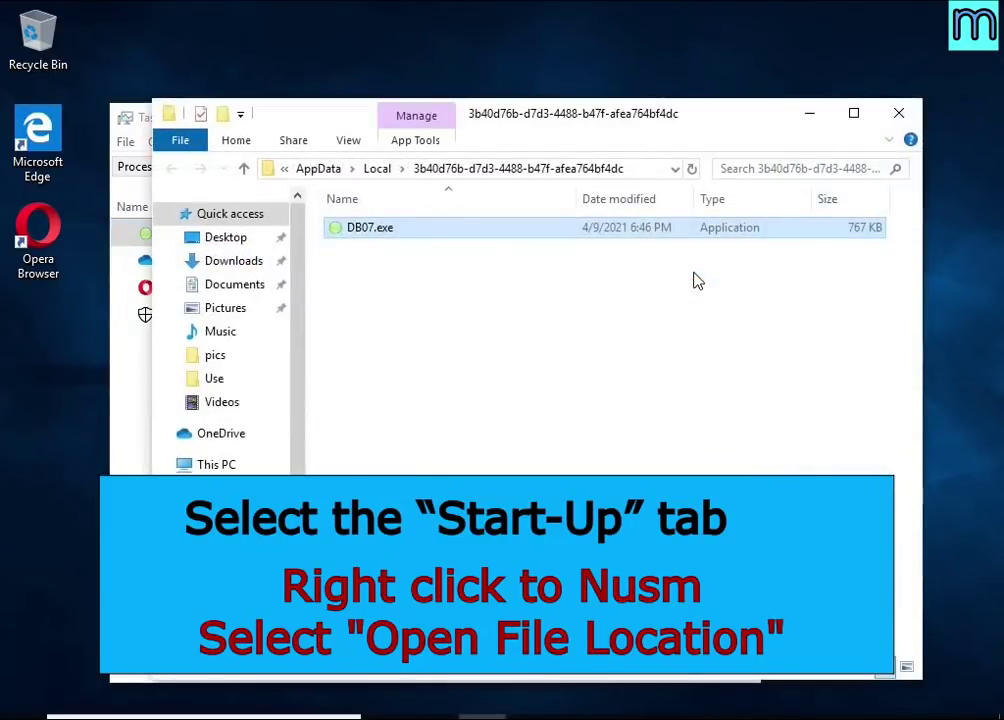
{"action": "left_click", "coordinate": [130, 400]}
{"action": "left_click", "coordinate": [736, 119]}
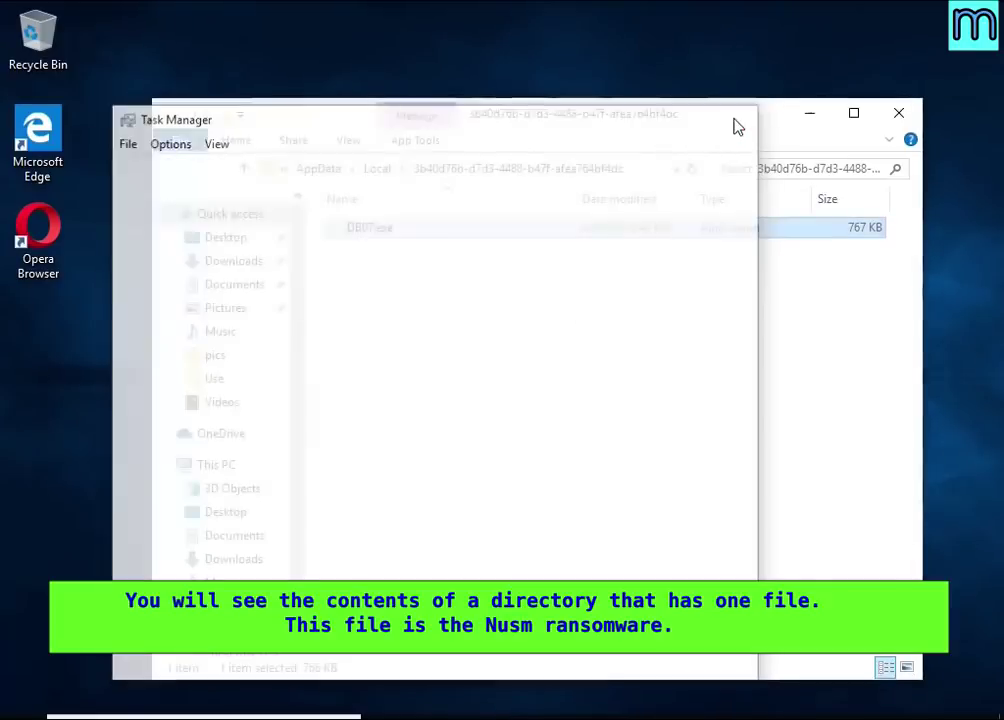
Try to delete DB07.exe from its folder, retrying before cancelling the deletion.
{"action": "right_click", "coordinate": [417, 230]}
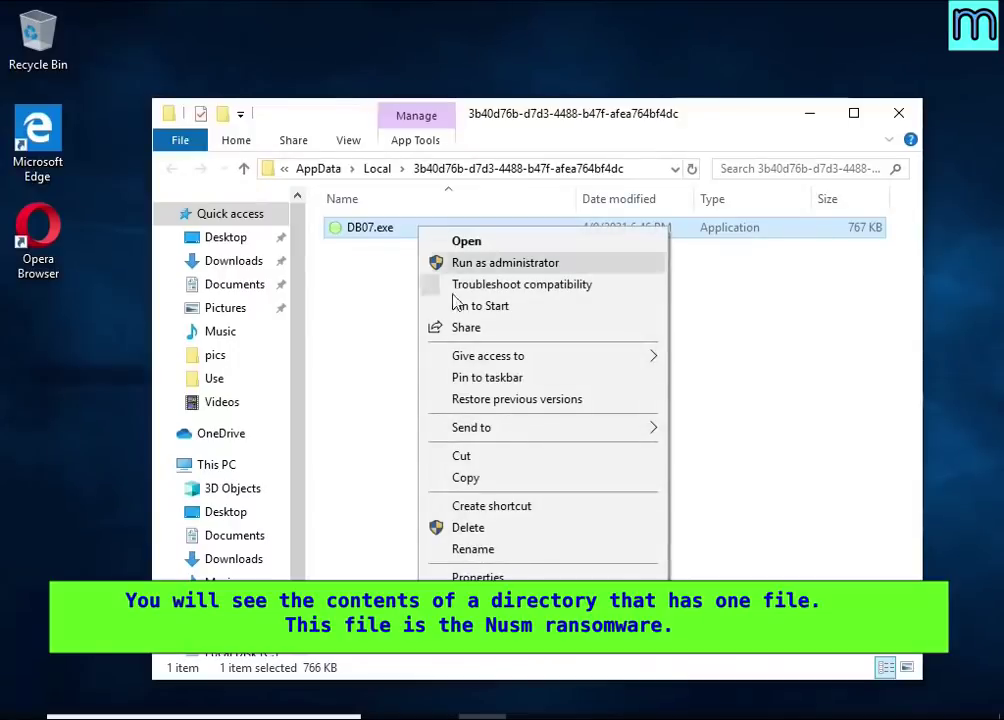
{"action": "left_click", "coordinate": [466, 528]}
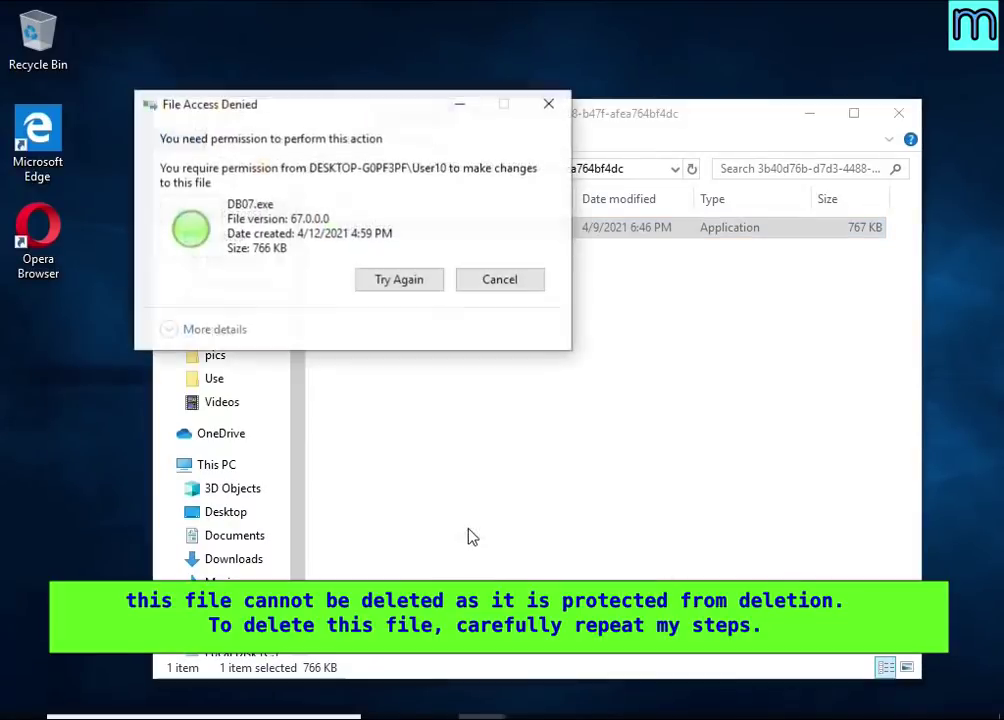
{"action": "key", "text": "Return"}
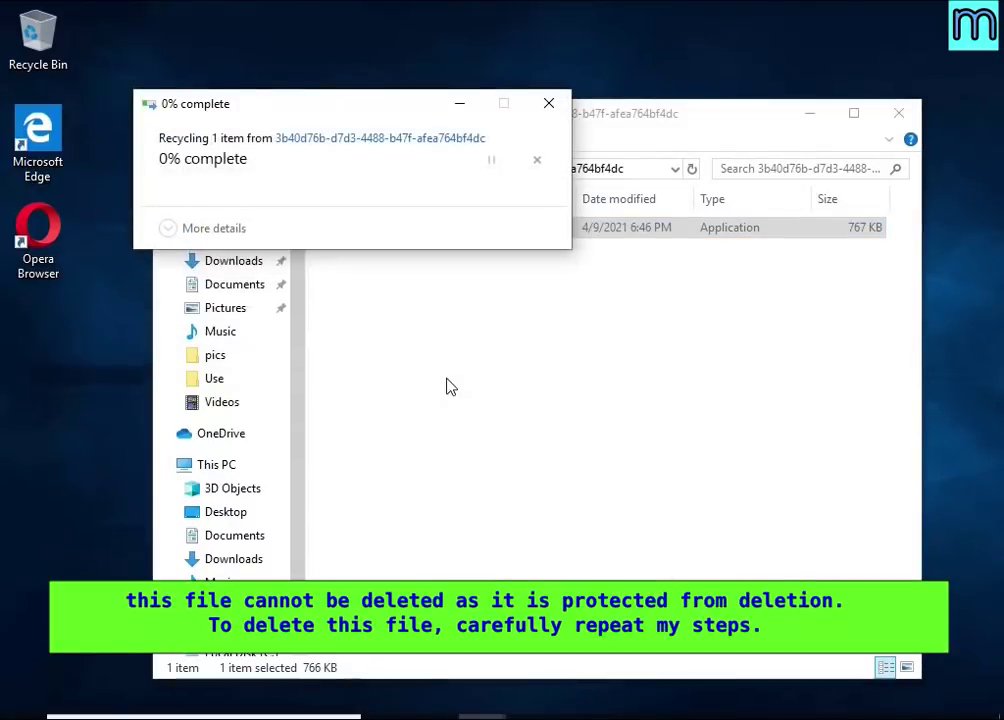
{"action": "left_click", "coordinate": [399, 280]}
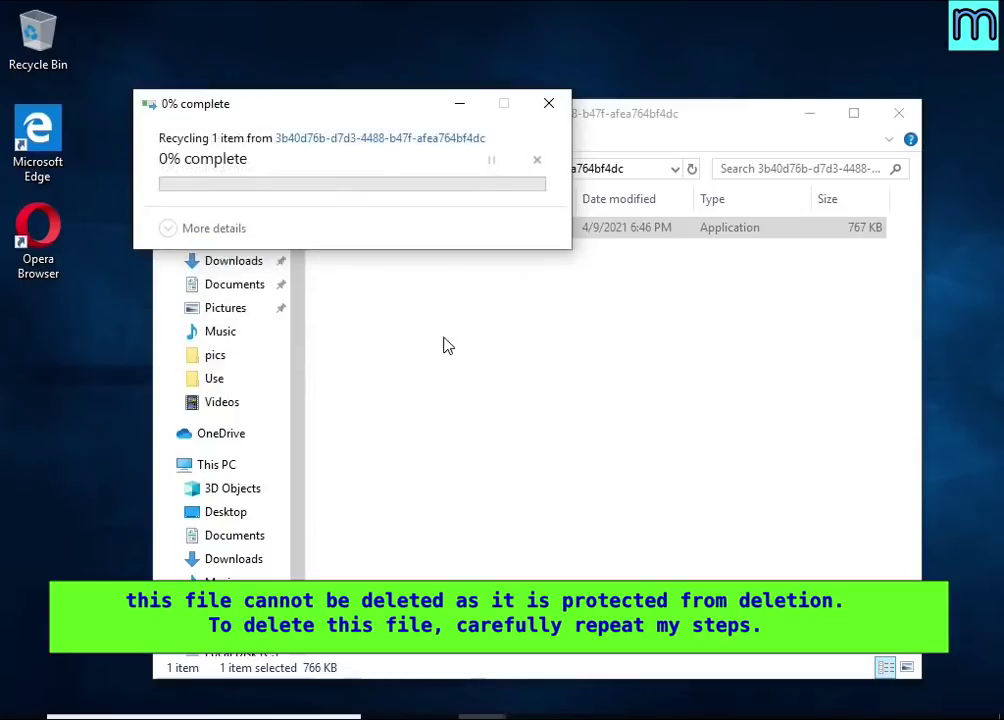
{"action": "left_click", "coordinate": [502, 290]}
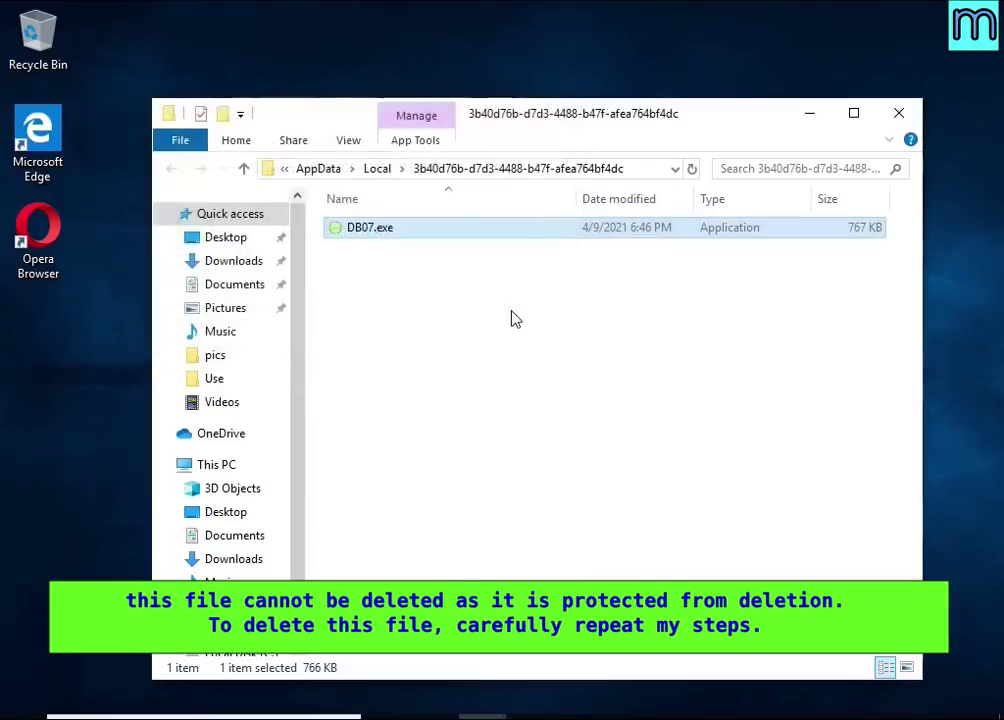
Disable inheritance in the advanced security settings of DB07.exe, converting the inherited permissions into explicit ones.
{"action": "right_click", "coordinate": [415, 242]}
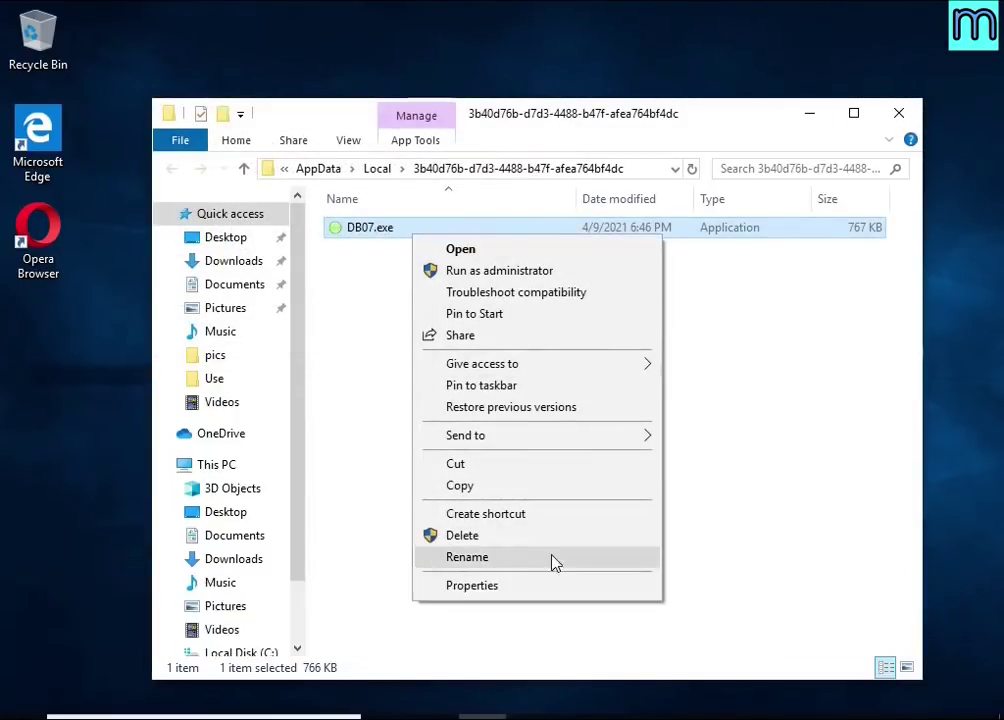
{"action": "left_click", "coordinate": [563, 586]}
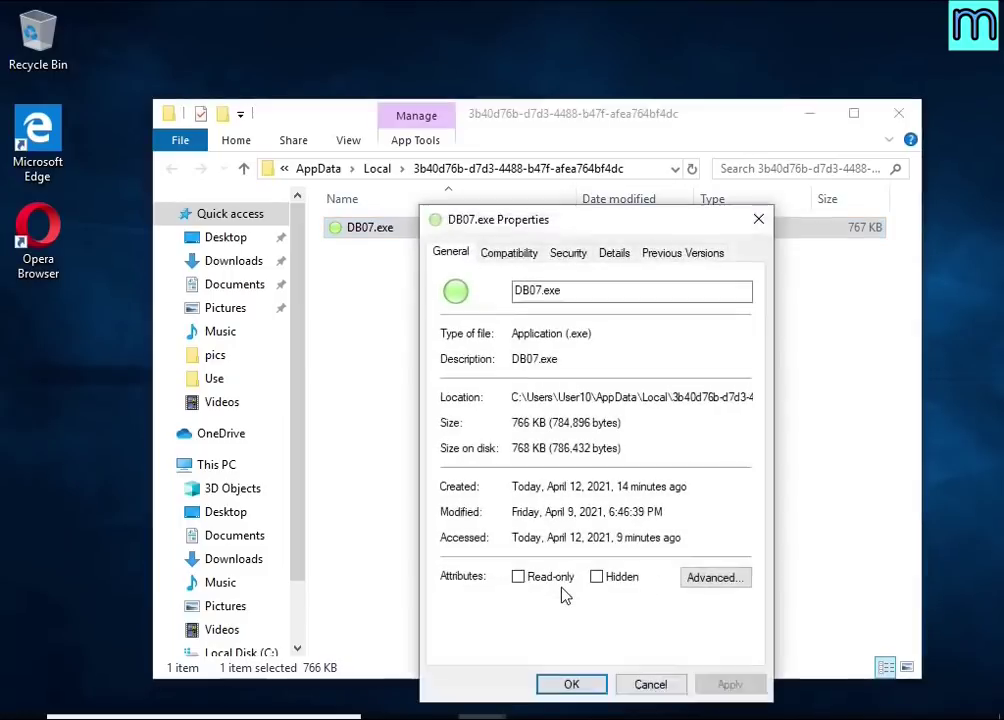
{"action": "left_click", "coordinate": [566, 255]}
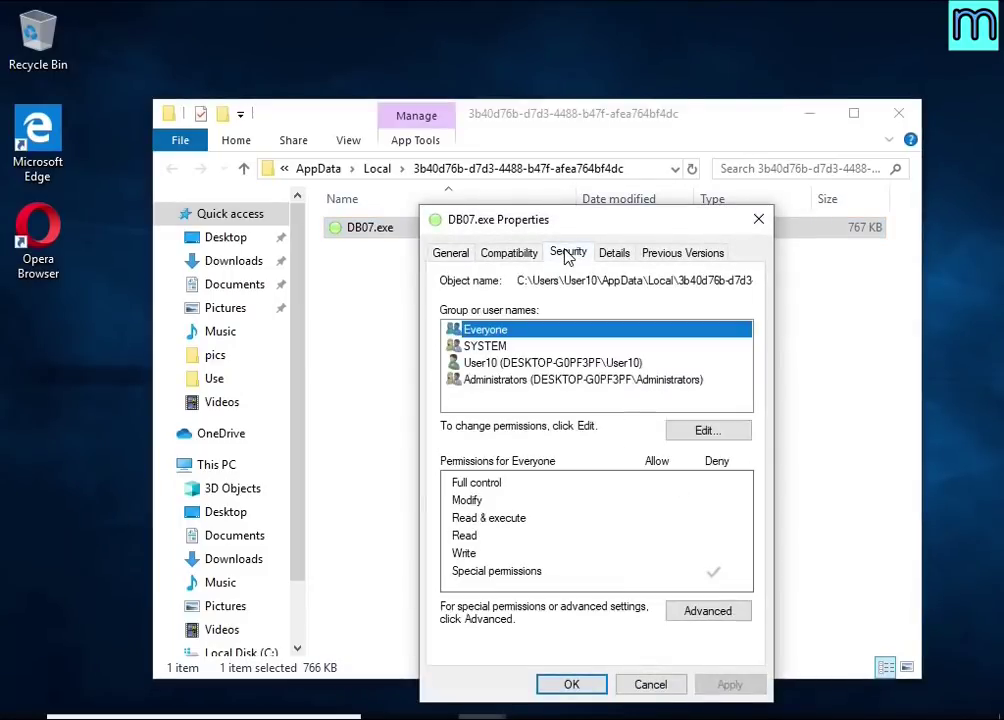
{"action": "left_click", "coordinate": [721, 612]}
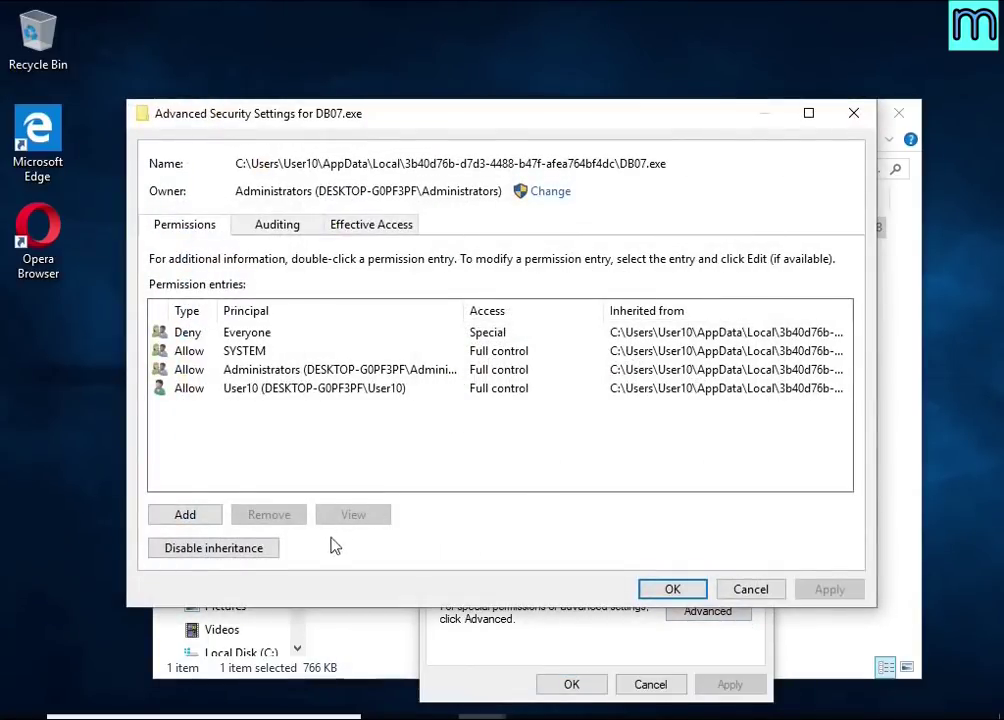
{"action": "left_click", "coordinate": [256, 558]}
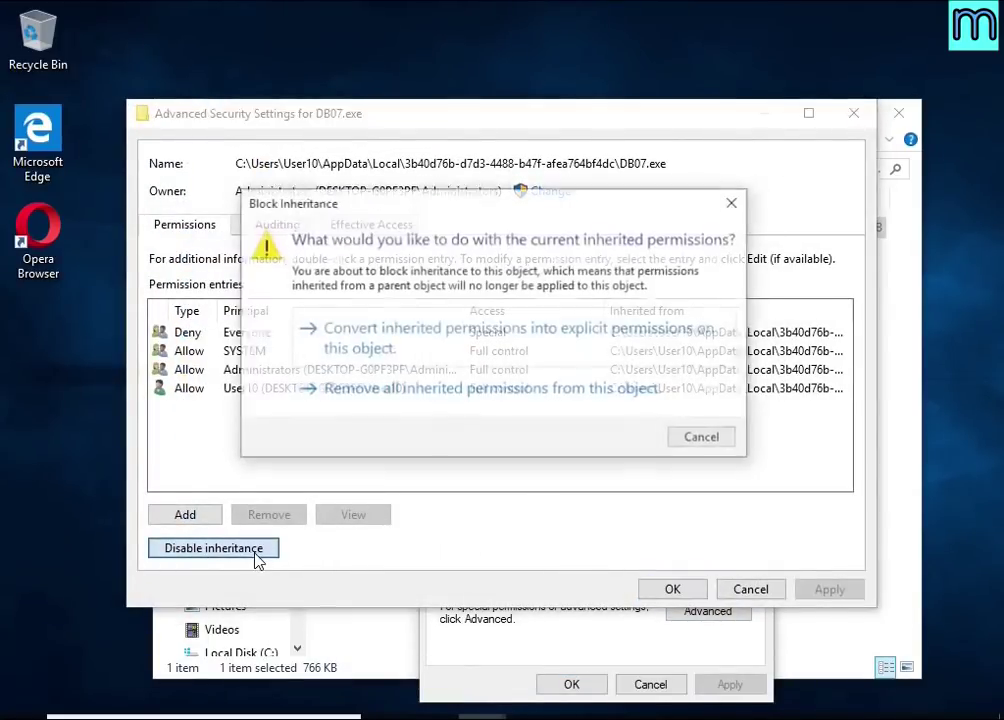
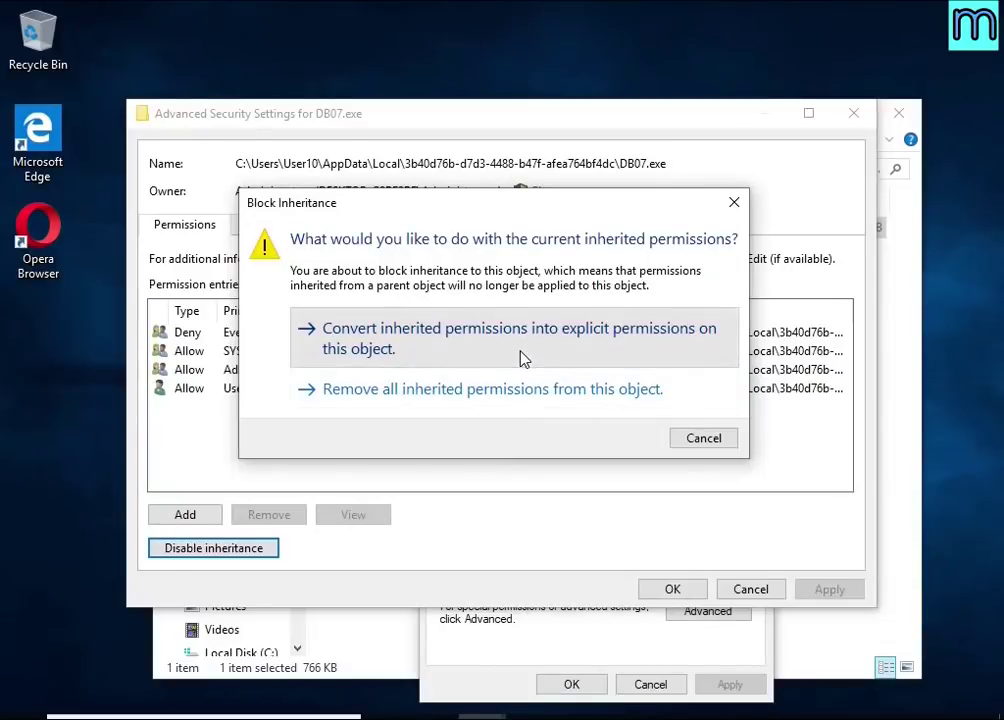
{"action": "left_click", "coordinate": [520, 358]}
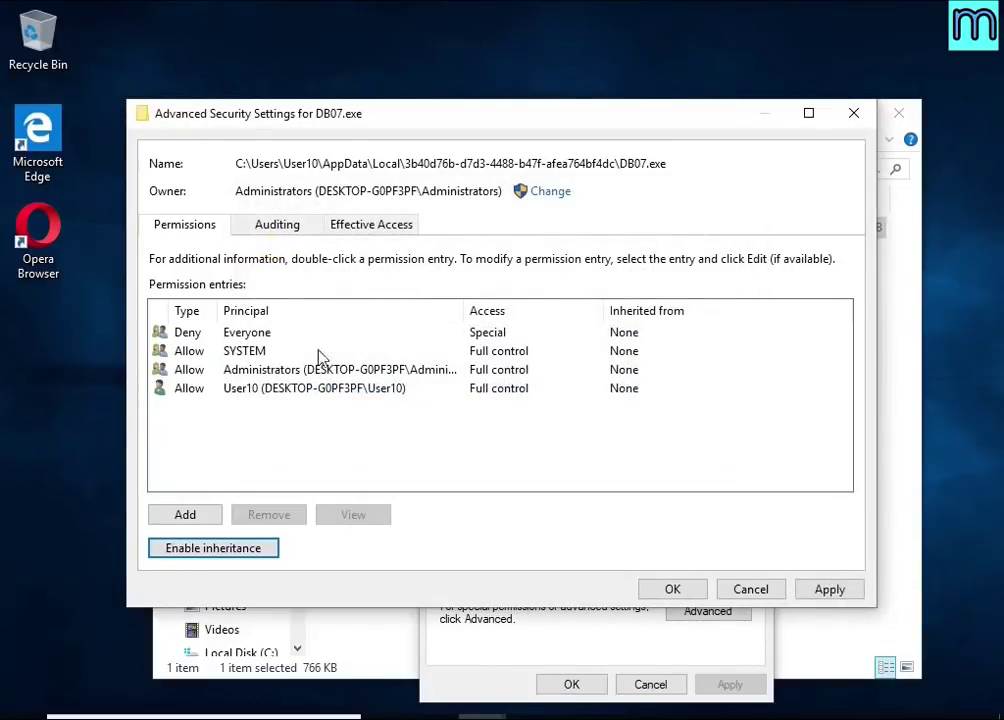
Remove the Deny entry for Everyone from the permissions of DB07.exe, then delete the file and close its folder.
{"action": "left_click", "coordinate": [245, 340]}
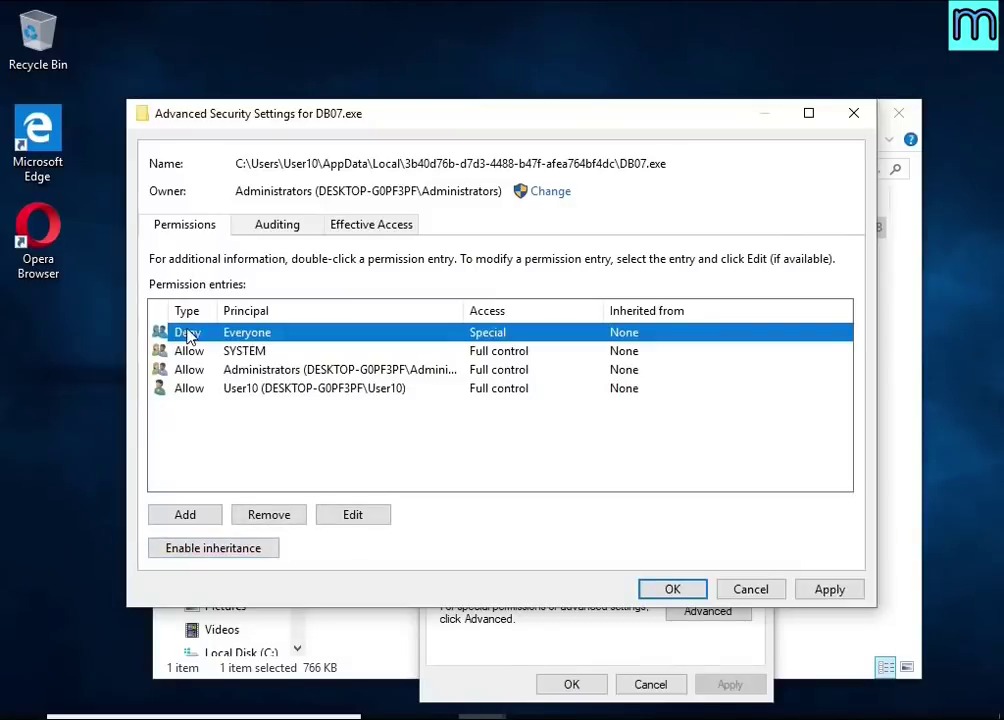
{"action": "left_click", "coordinate": [296, 517]}
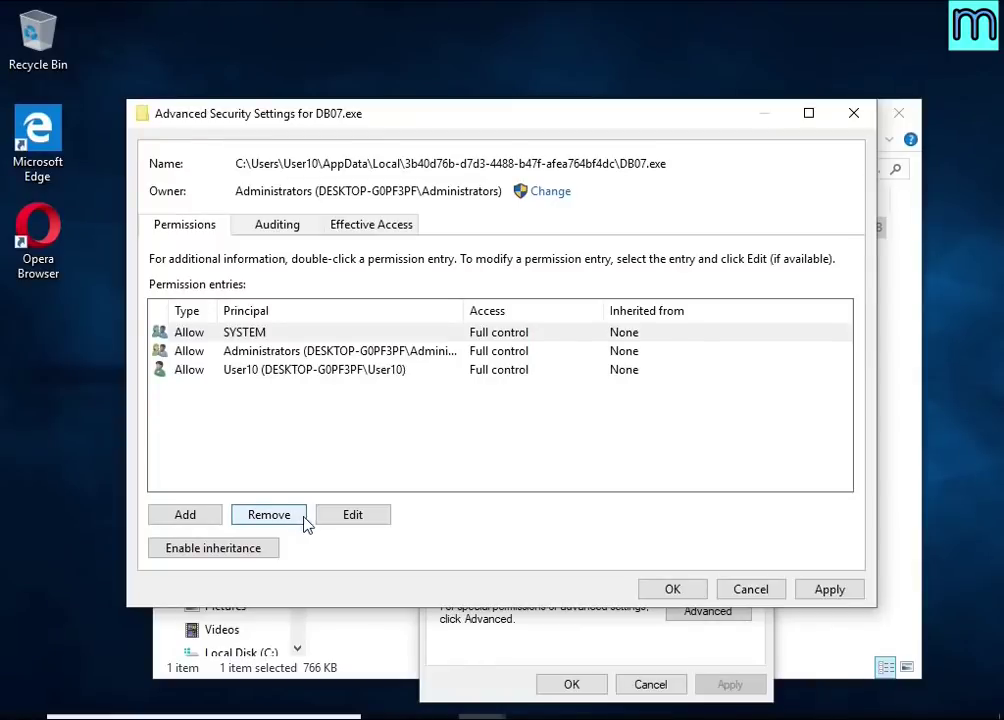
{"action": "left_click", "coordinate": [672, 589]}
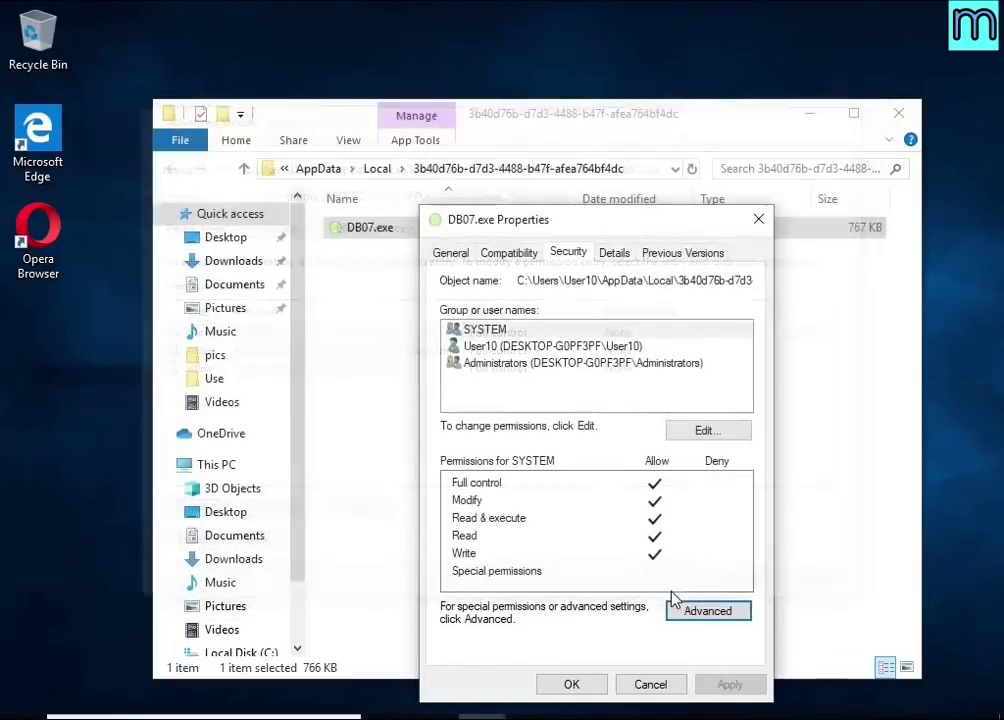
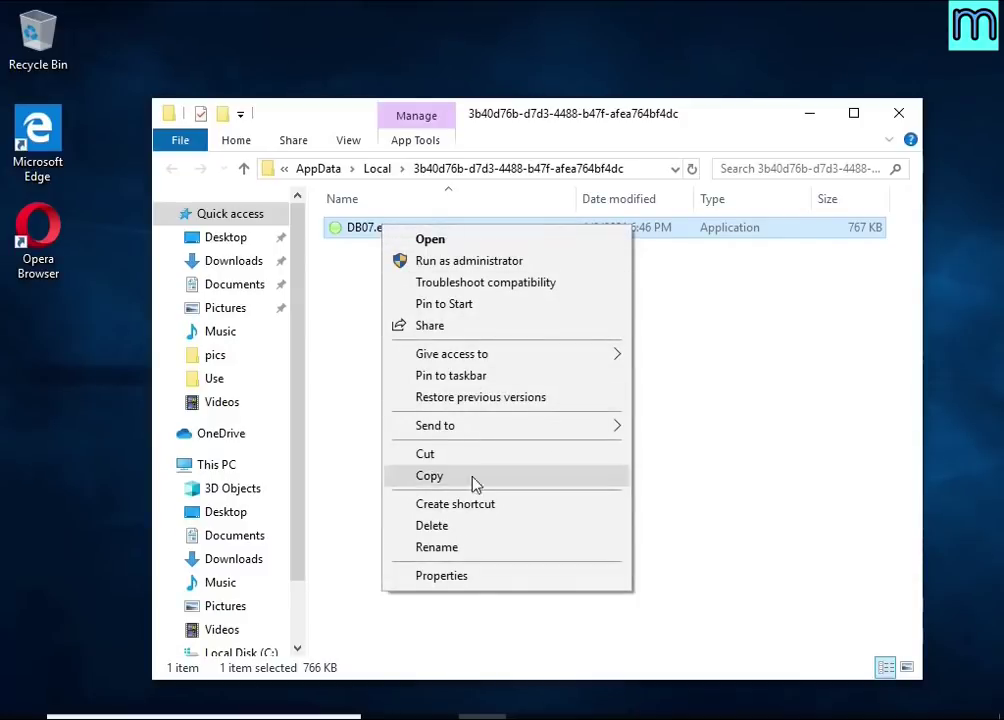
{"action": "left_click", "coordinate": [487, 532]}
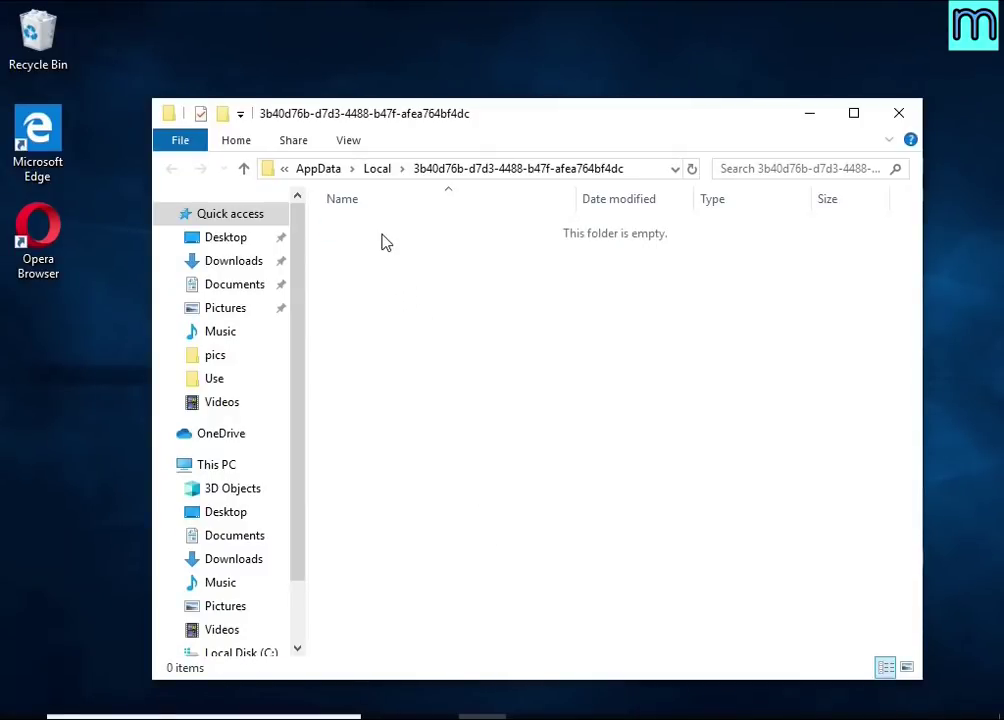
{"action": "left_click", "coordinate": [904, 116]}
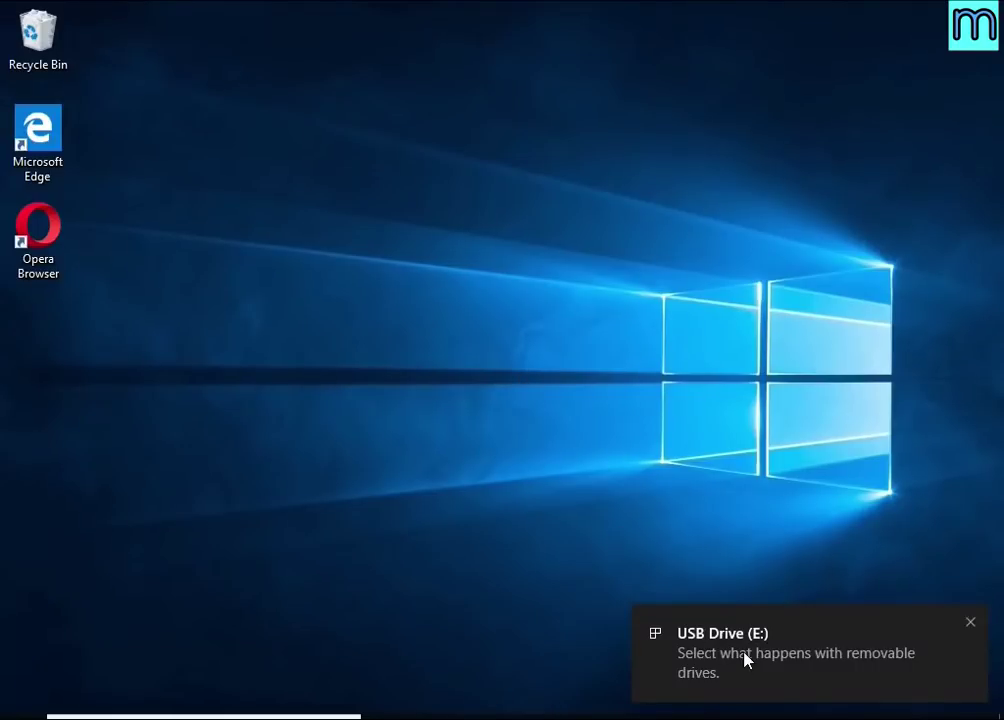
Open USB Drive (E:) to view its files and run decrypt_STOPDjvu.exe, allowing it to make changes and accepting its disclaimer.
{"action": "left_click", "coordinate": [745, 659]}
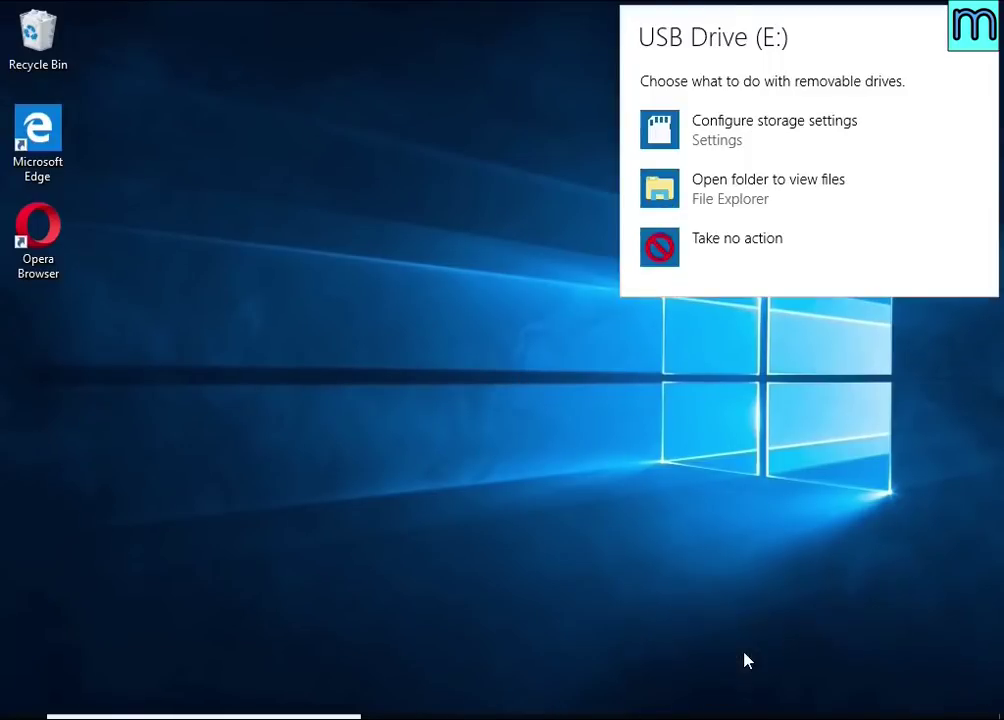
{"action": "left_click", "coordinate": [752, 193]}
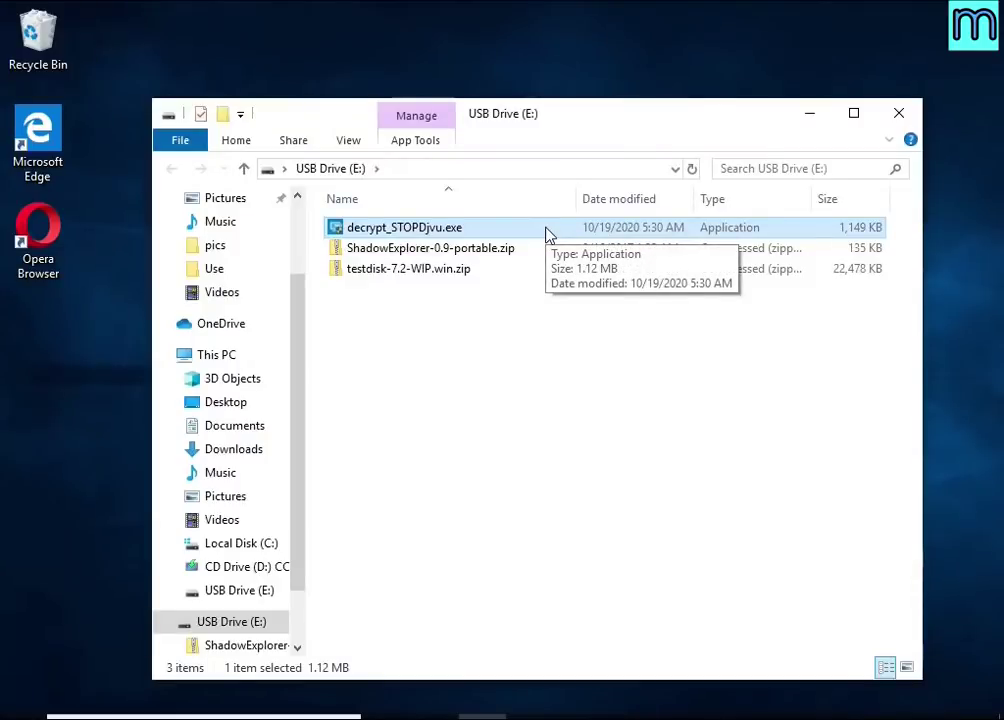
{"action": "double_click", "coordinate": [546, 233]}
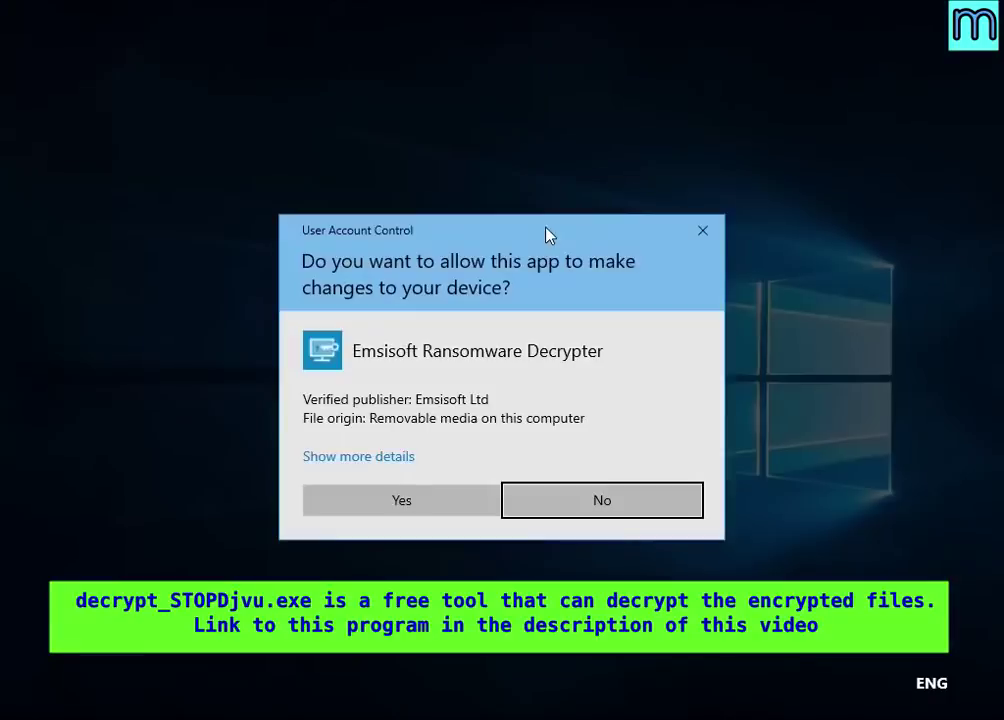
{"action": "left_click", "coordinate": [401, 502]}
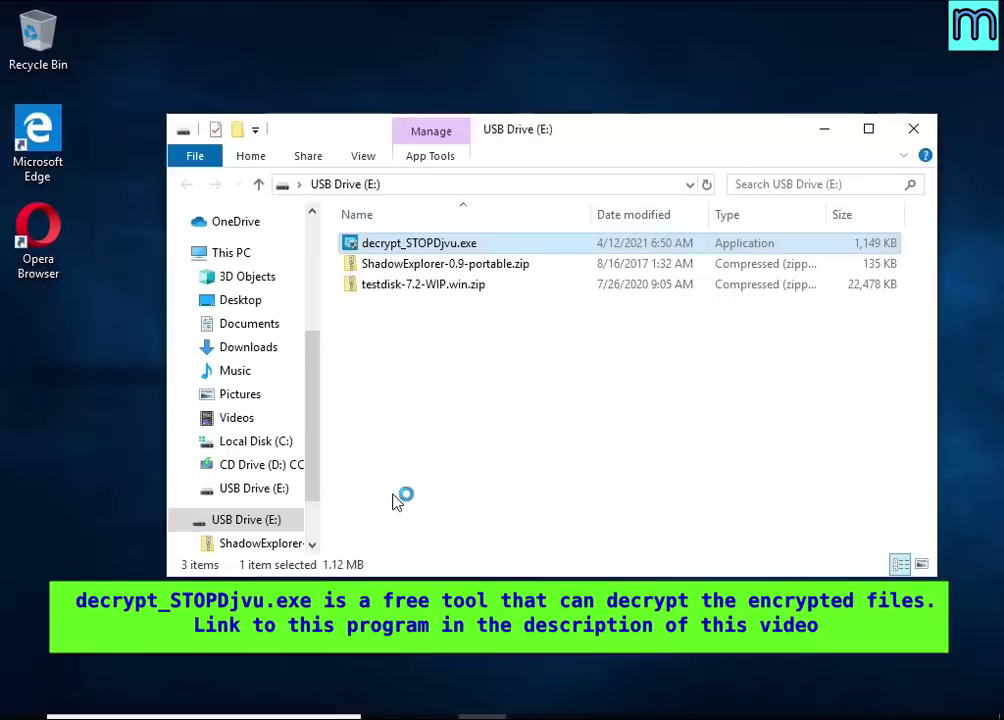
{"action": "left_click", "coordinate": [288, 243]}
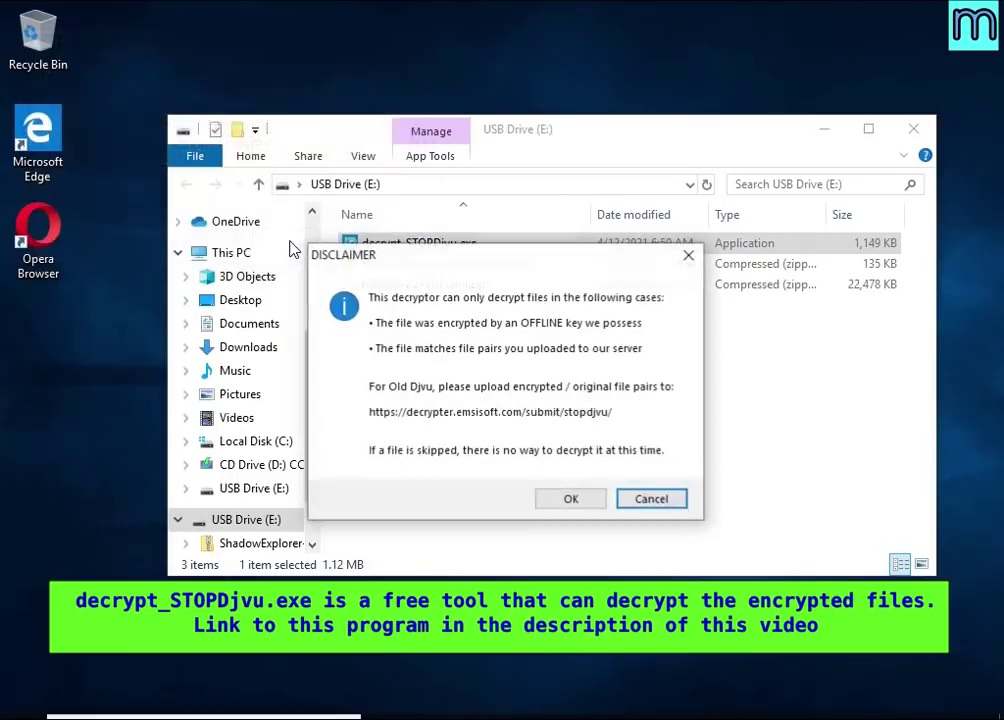
{"action": "left_click", "coordinate": [566, 500]}
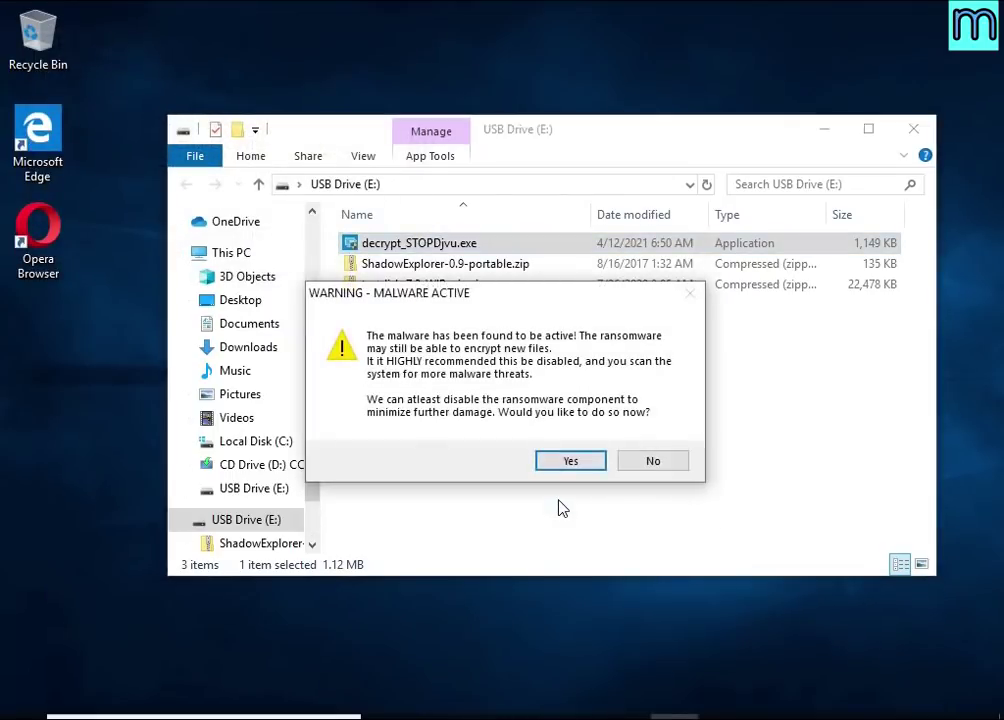
Agree to disable the active ransomware component and remove C:\ and E:\ from the decryptor's list of locations.
{"action": "left_click", "coordinate": [568, 462]}
{"action": "left_click", "coordinate": [649, 452]}
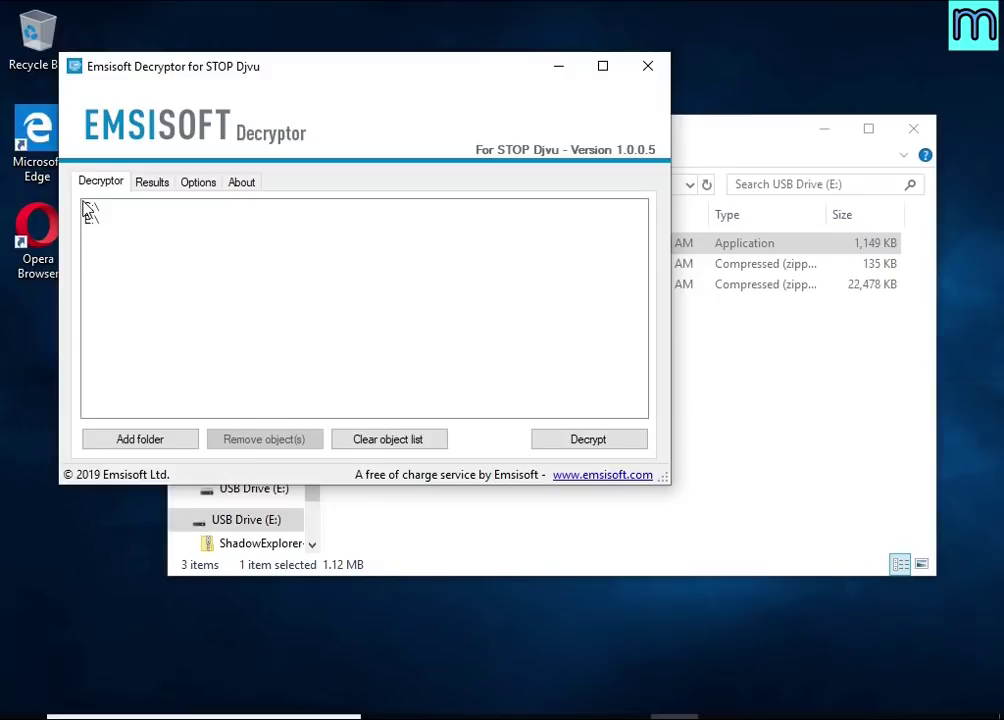
{"action": "left_click", "coordinate": [96, 208]}
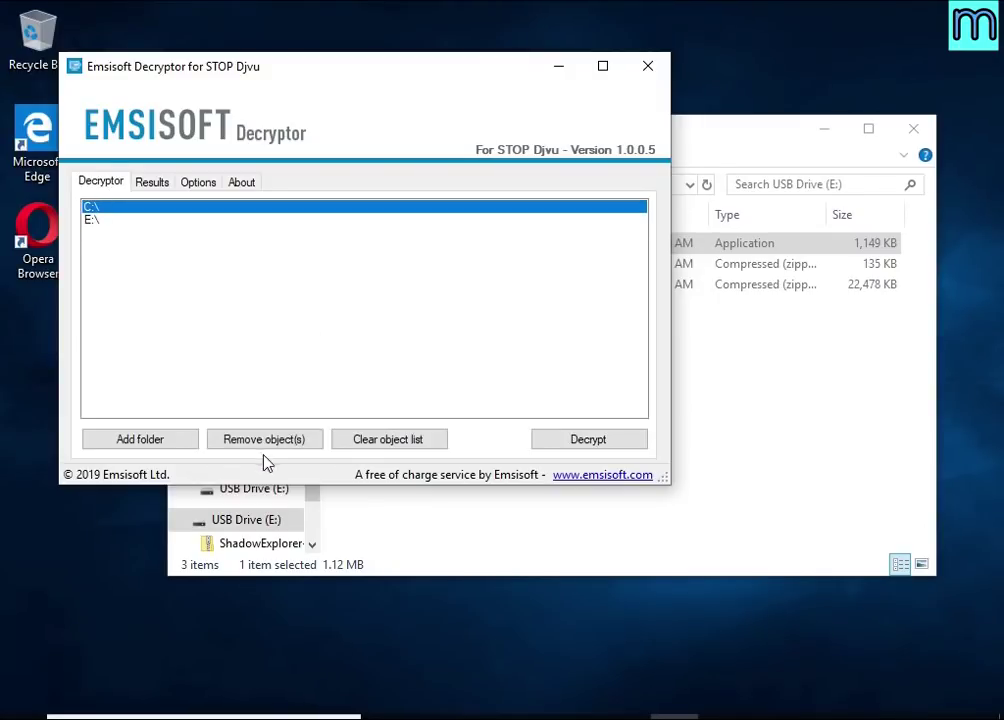
{"action": "left_click", "coordinate": [262, 442]}
{"action": "left_click", "coordinate": [104, 210]}
{"action": "left_click", "coordinate": [249, 445]}
{"action": "left_click_drag", "start_coordinate": [320, 75], "coordinate": [490, 173]}
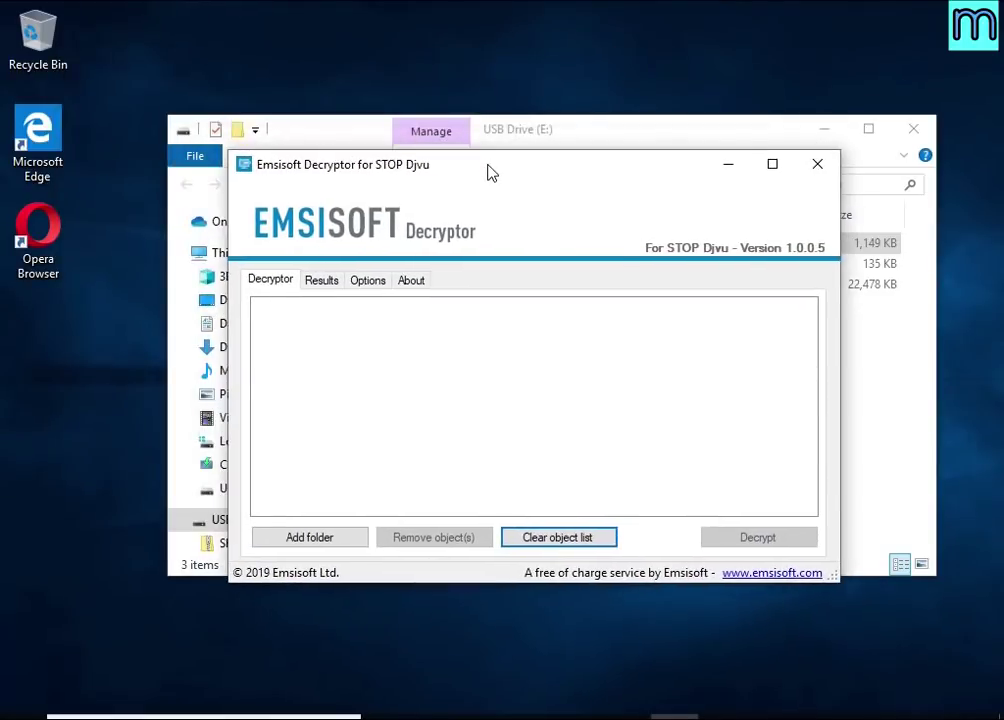
Add the Documents and Pictures folders to the decryptor's list and start decrypting their files.
{"action": "left_click", "coordinate": [336, 539]}
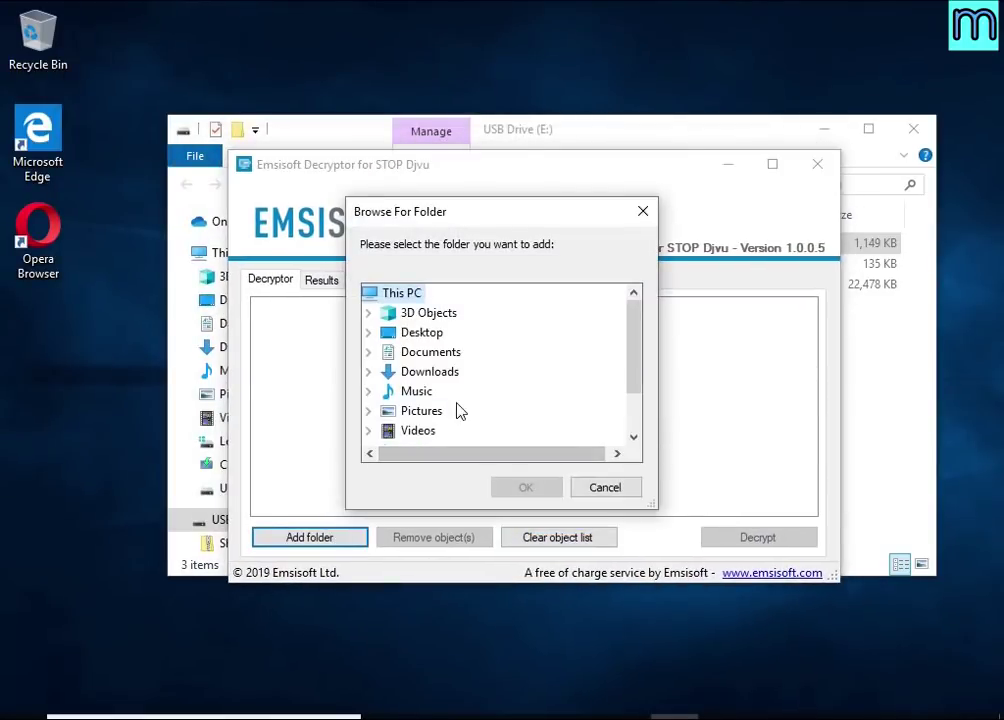
{"action": "left_click", "coordinate": [447, 358]}
{"action": "left_click", "coordinate": [526, 489]}
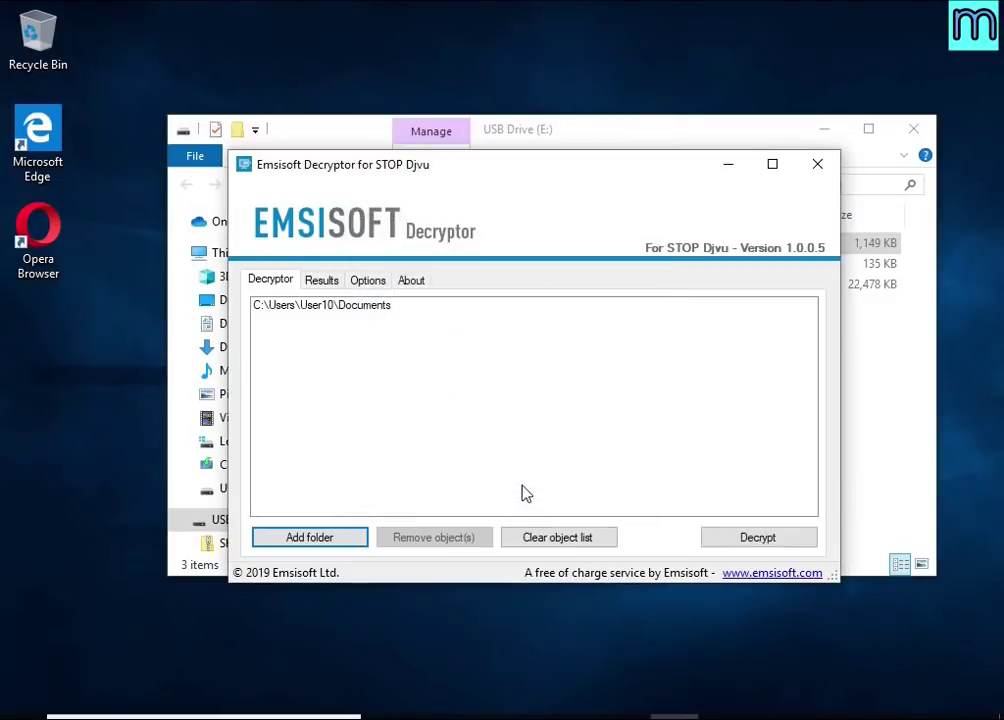
{"action": "left_click", "coordinate": [354, 538]}
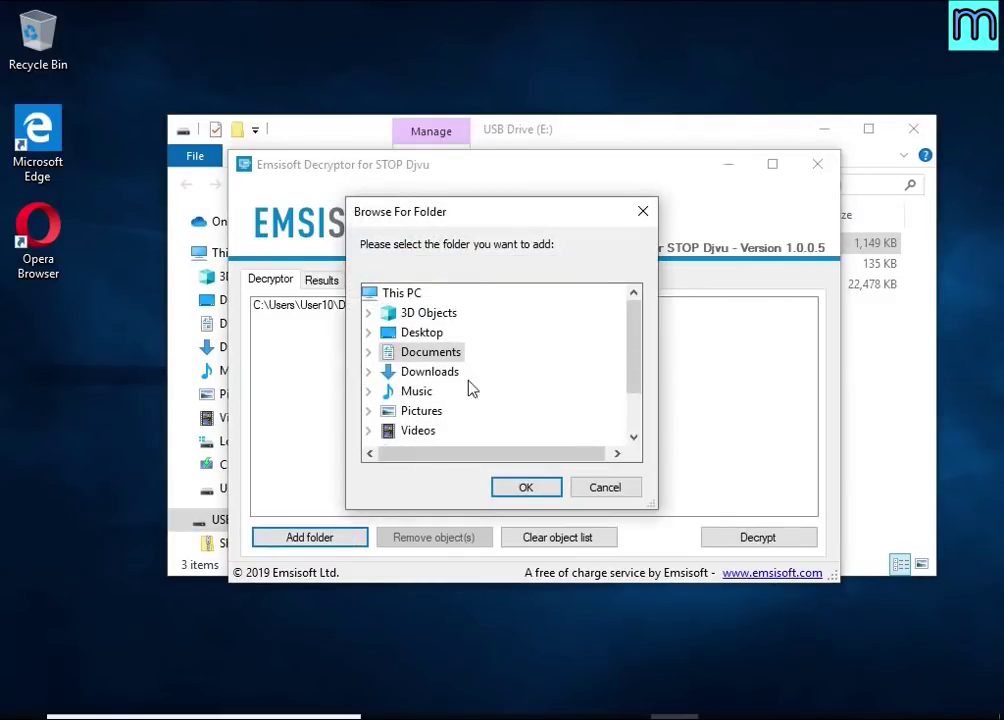
{"action": "left_click", "coordinate": [430, 411]}
{"action": "left_click", "coordinate": [526, 487]}
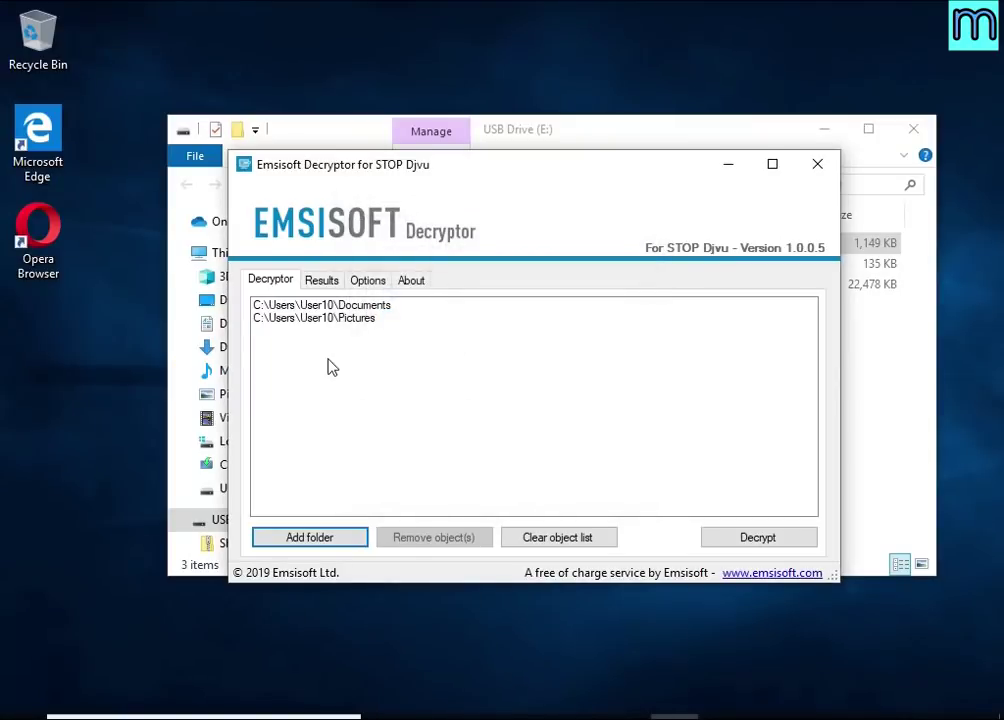
{"action": "left_click", "coordinate": [322, 309]}
{"action": "key", "text": "Down"}
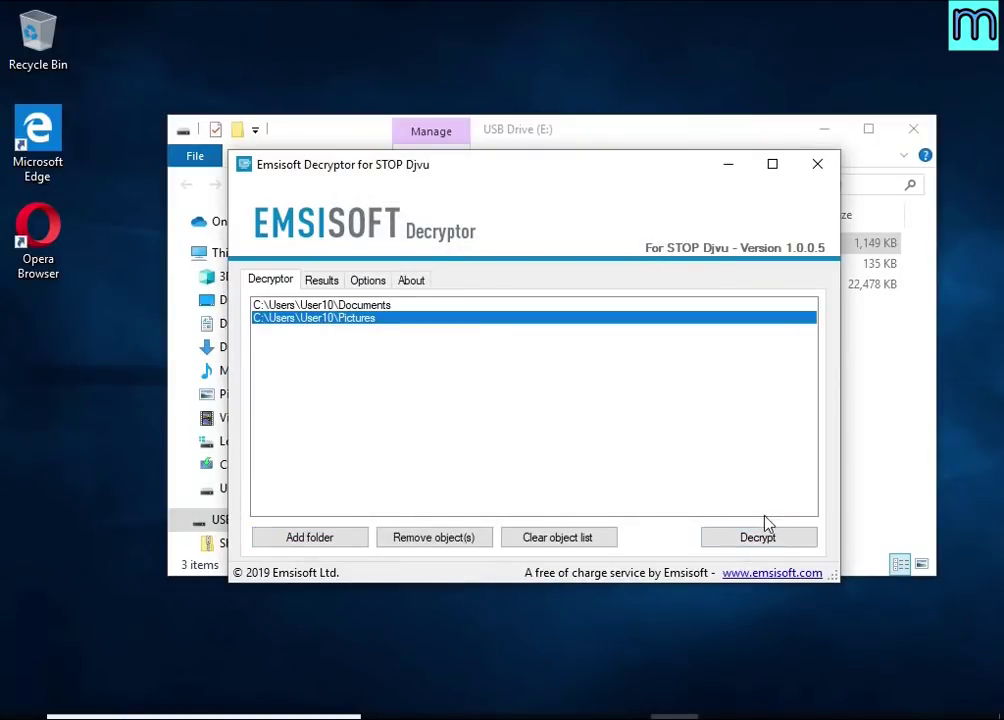
{"action": "left_click", "coordinate": [763, 540]}
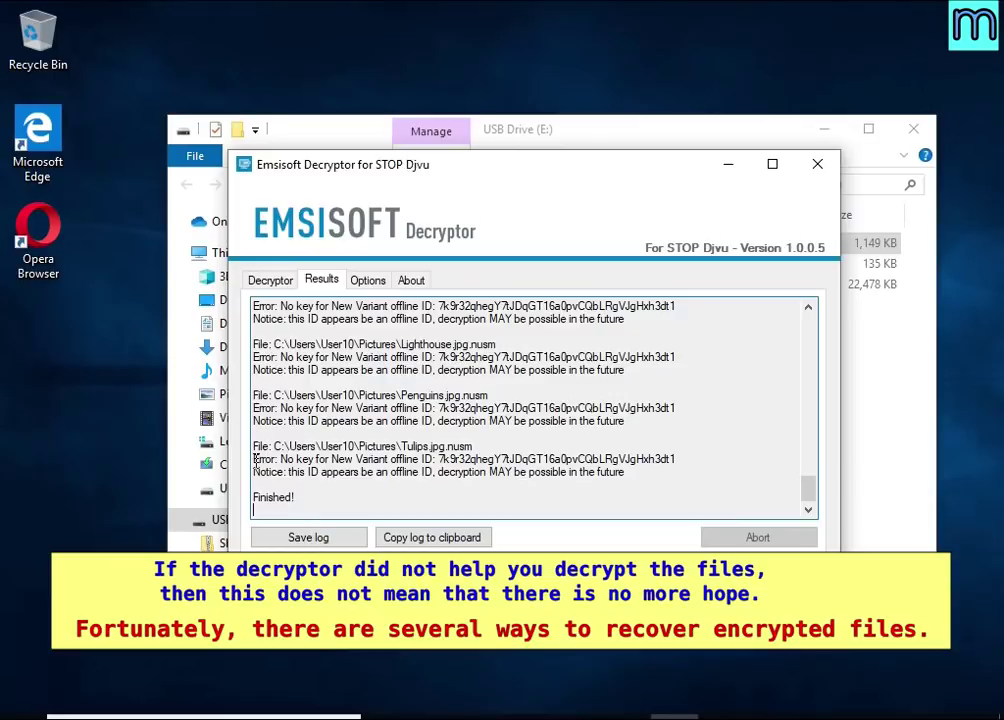
Examine the error and offline ID notice for Tulips.jpg.nusm in the decryption results, and close the decryptor and USB drive windows.
{"action": "left_click_drag", "start_coordinate": [255, 461], "coordinate": [698, 458]}
{"action": "left_click_drag", "start_coordinate": [255, 472], "coordinate": [630, 472]}
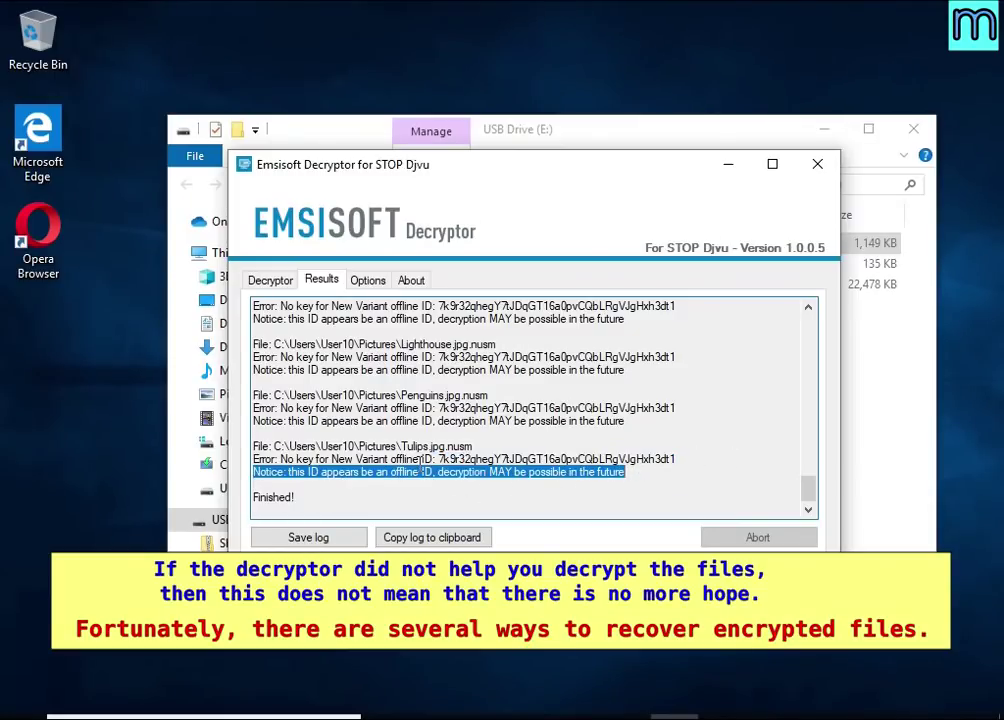
{"action": "left_click", "coordinate": [408, 460]}
{"action": "double_click", "coordinate": [407, 472]}
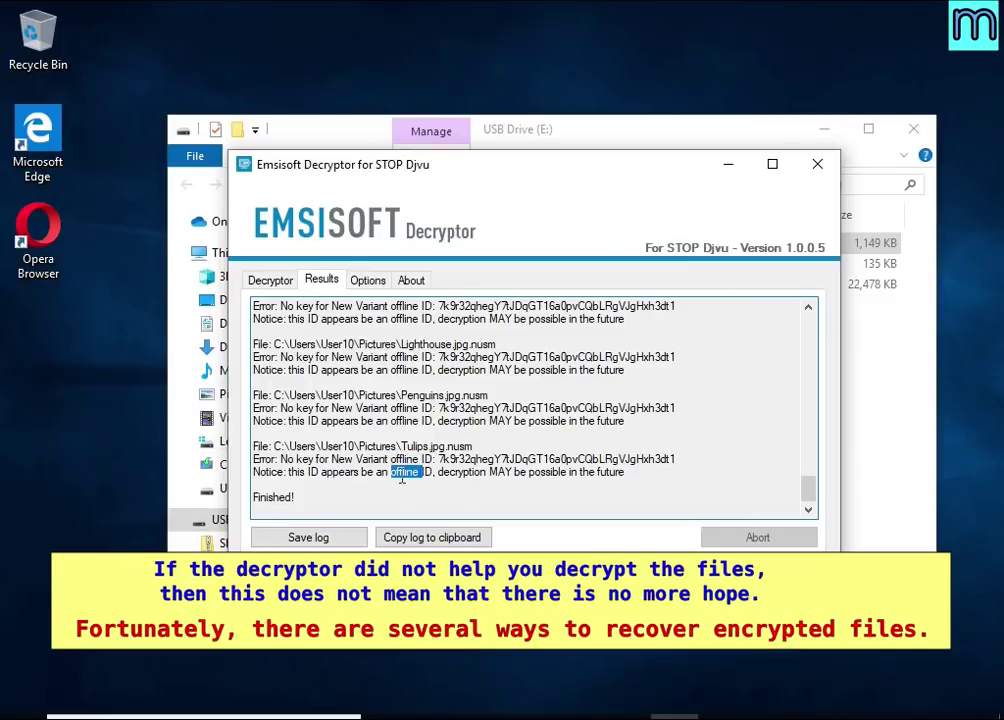
{"action": "double_click", "coordinate": [470, 474]}
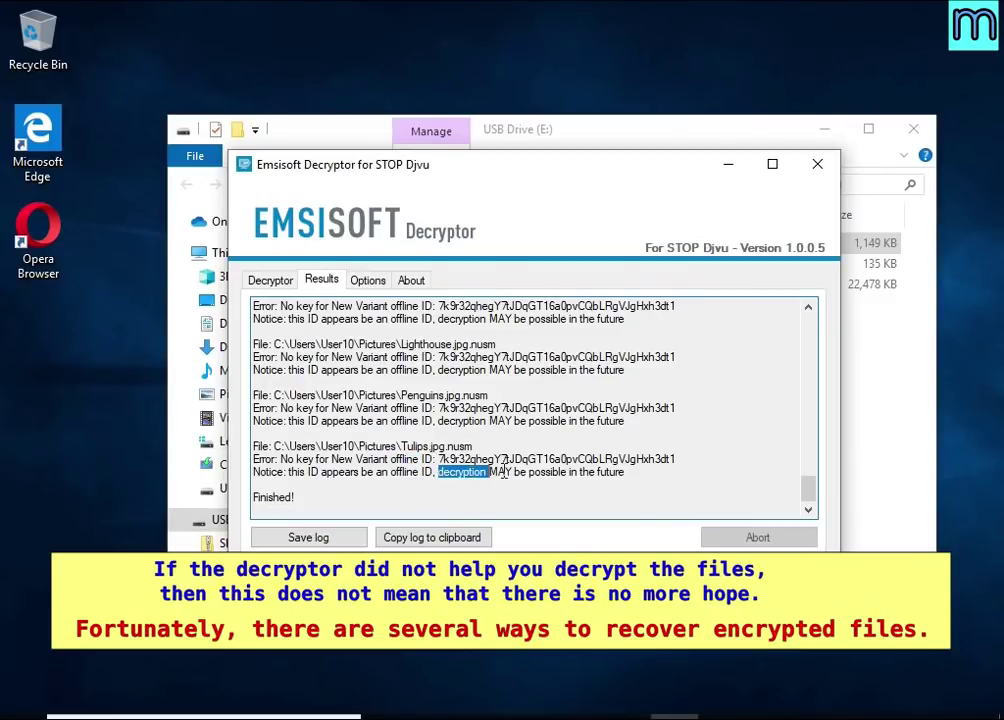
{"action": "double_click", "coordinate": [501, 472]}
{"action": "left_click", "coordinate": [541, 472]}
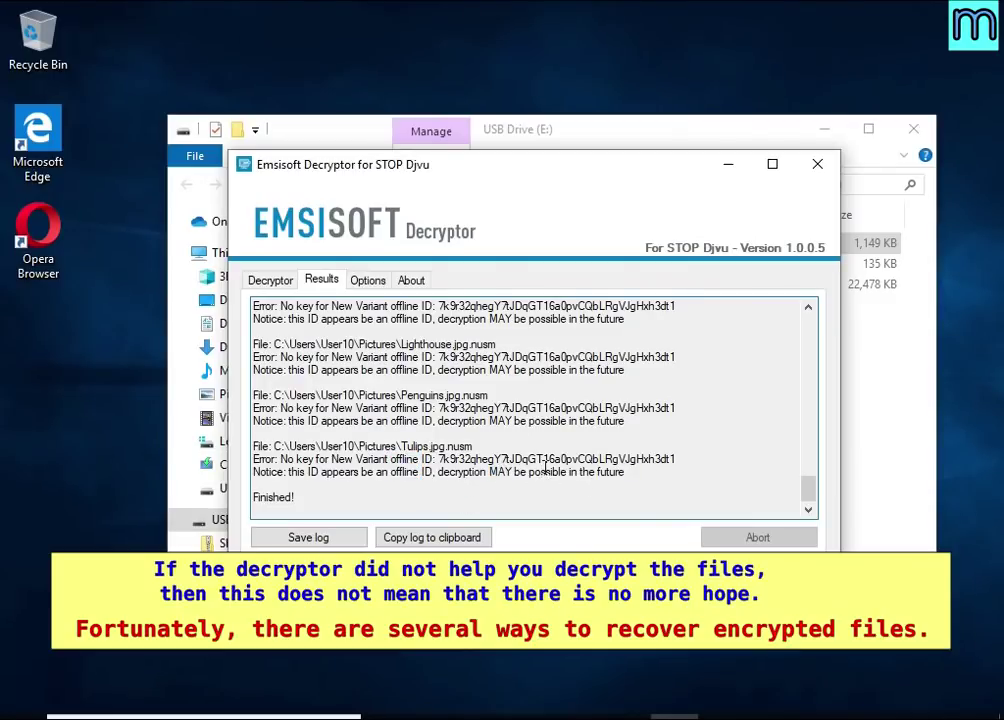
{"action": "double_click", "coordinate": [547, 472]}
{"action": "left_click", "coordinate": [615, 474]}
{"action": "left_click", "coordinate": [817, 164]}
{"action": "left_click", "coordinate": [913, 129]}
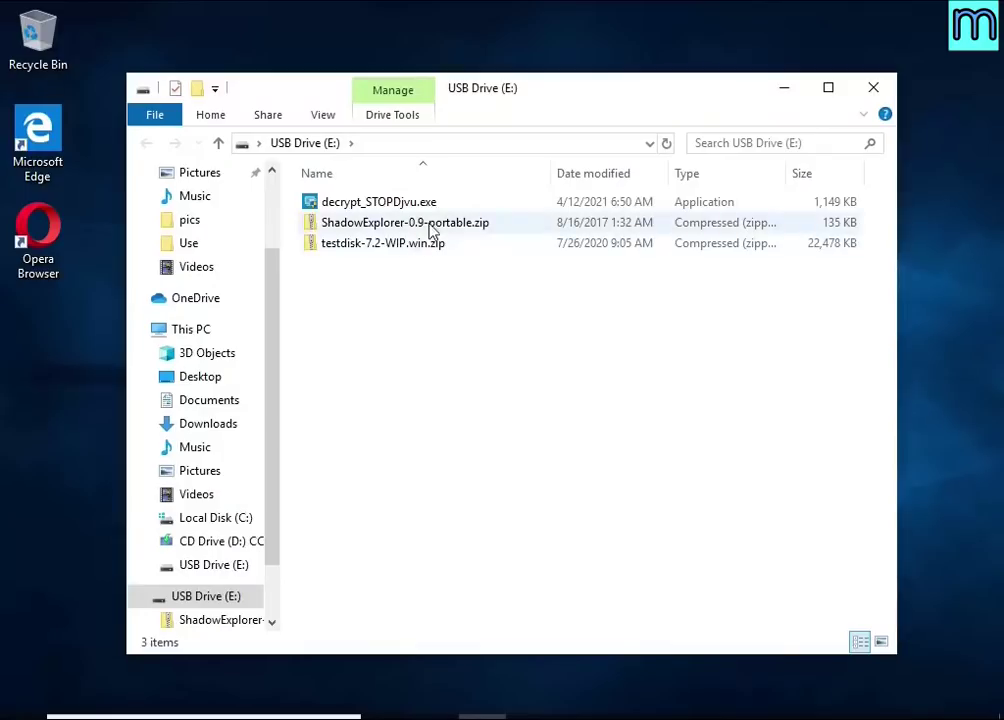
Extract ShadowExplorer-0.9-portable.zip on USB Drive (E:) into a folder of the same name.
{"action": "left_click", "coordinate": [531, 224]}
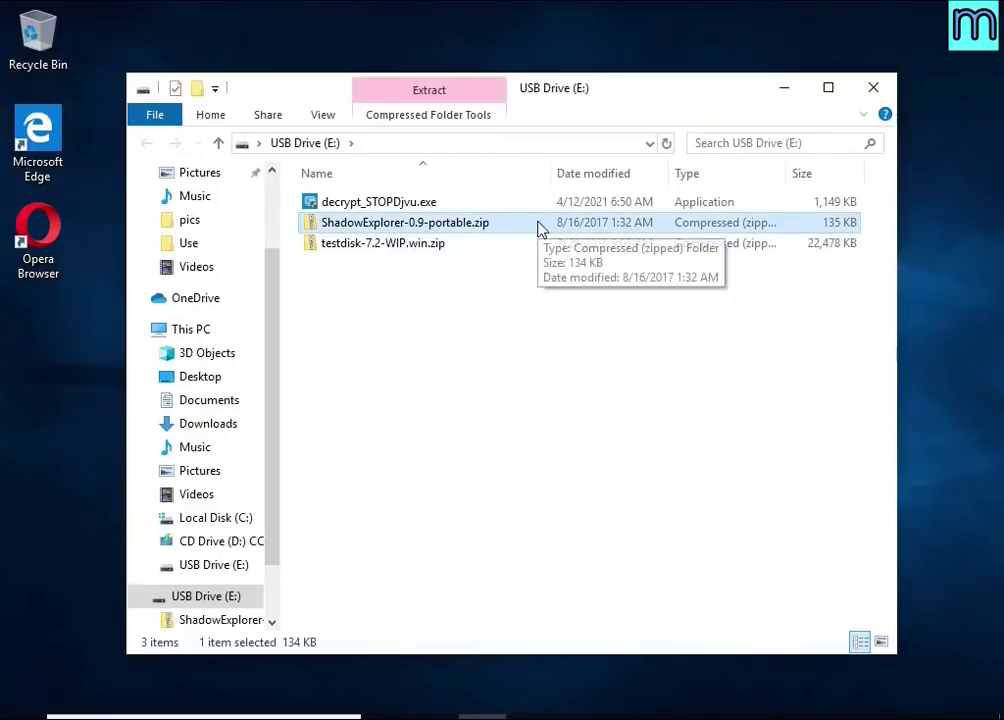
{"action": "right_click", "coordinate": [538, 228]}
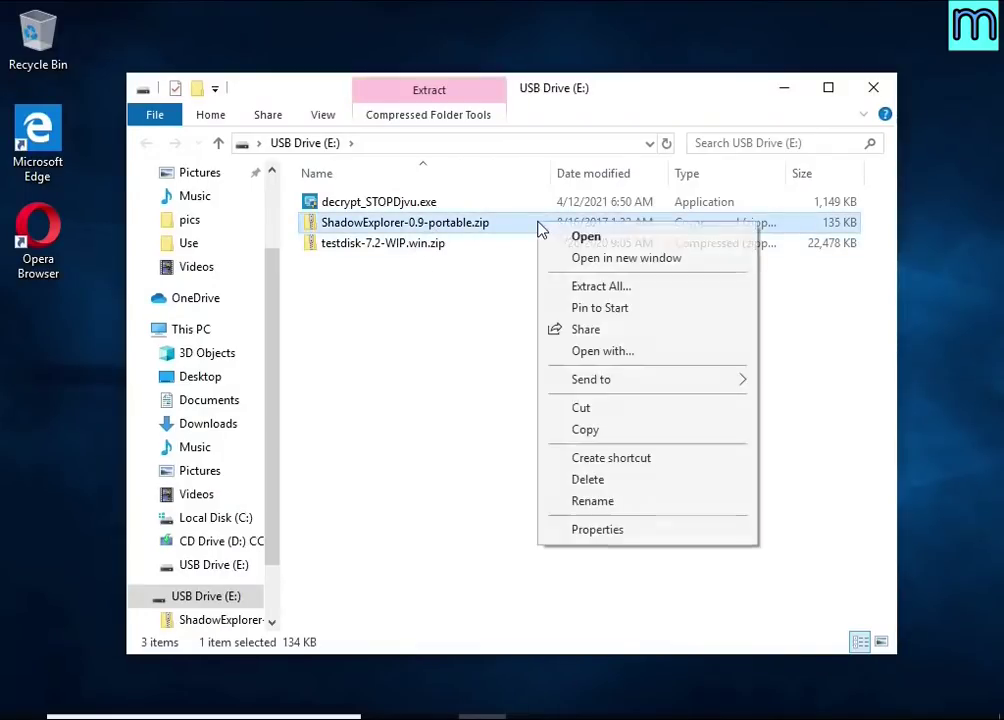
{"action": "left_click", "coordinate": [677, 288]}
{"action": "left_click", "coordinate": [693, 563]}
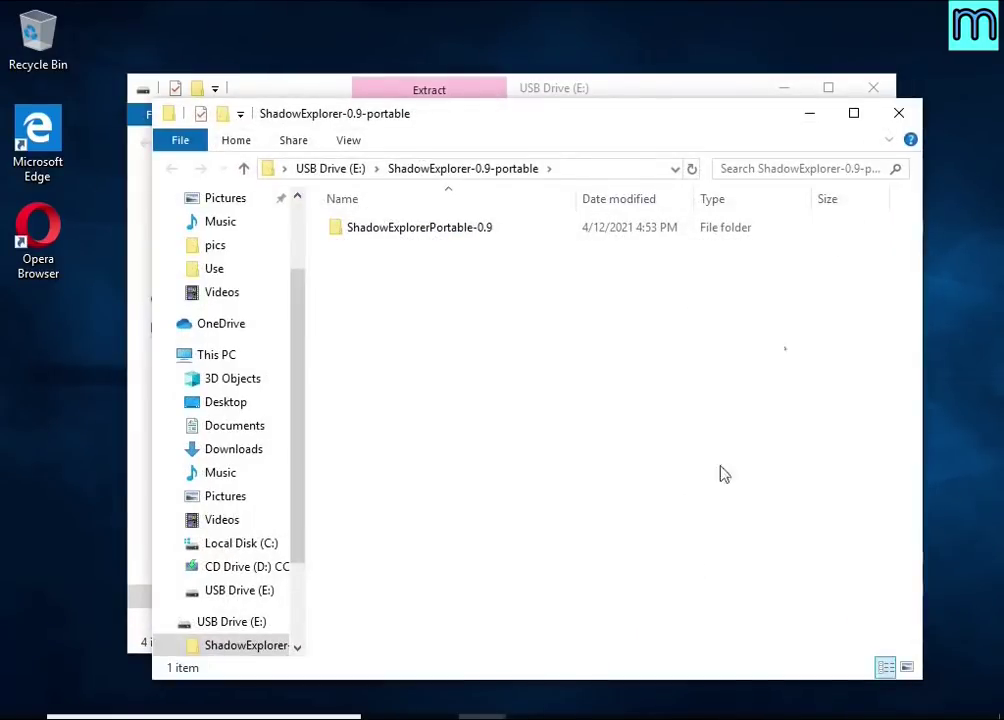
Run ShadowExplorerPortable.exe from the extracted ShadowExplorerPortable-0.9 folder, allowing it to make changes to the device.
{"action": "double_click", "coordinate": [528, 232]}
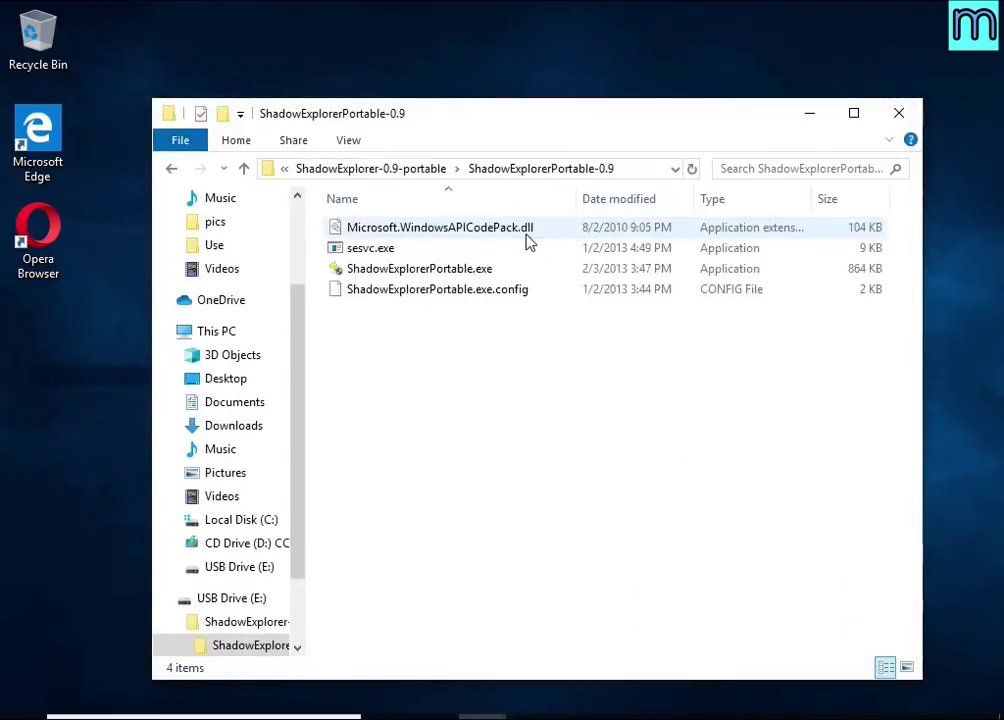
{"action": "double_click", "coordinate": [518, 270]}
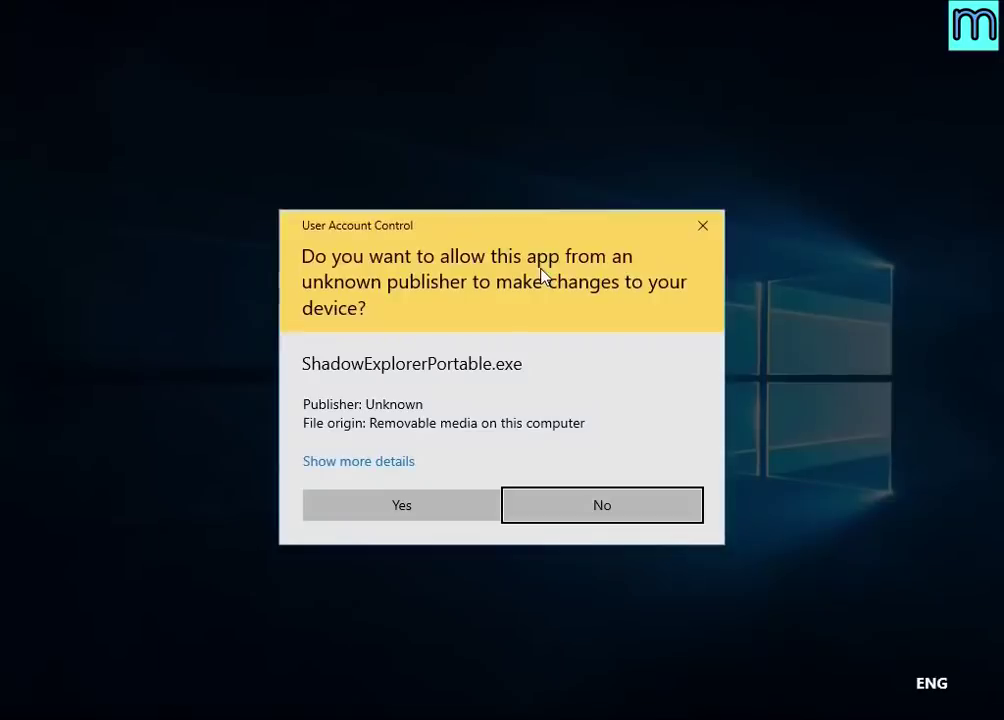
{"action": "left_click", "coordinate": [374, 508]}
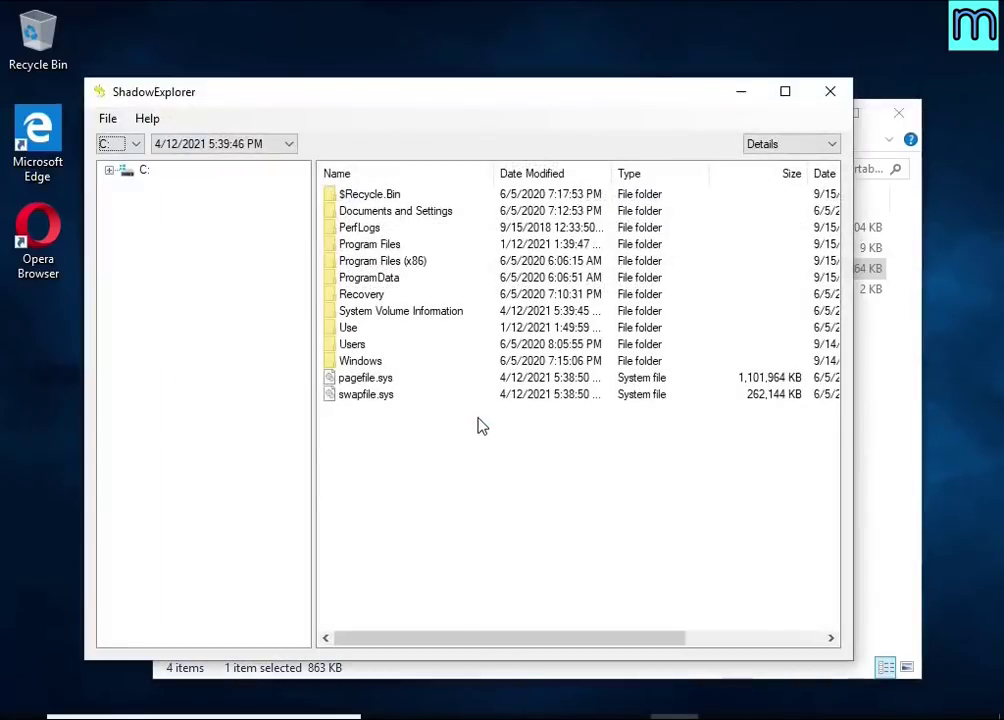
Select the C: shadow copy dated 4/12/2021 5:40:04 PM and open the Documents folder of User10 in it.
{"action": "left_click", "coordinate": [136, 144]}
{"action": "left_click", "coordinate": [128, 158]}
{"action": "left_click", "coordinate": [210, 144]}
{"action": "left_click", "coordinate": [203, 176]}
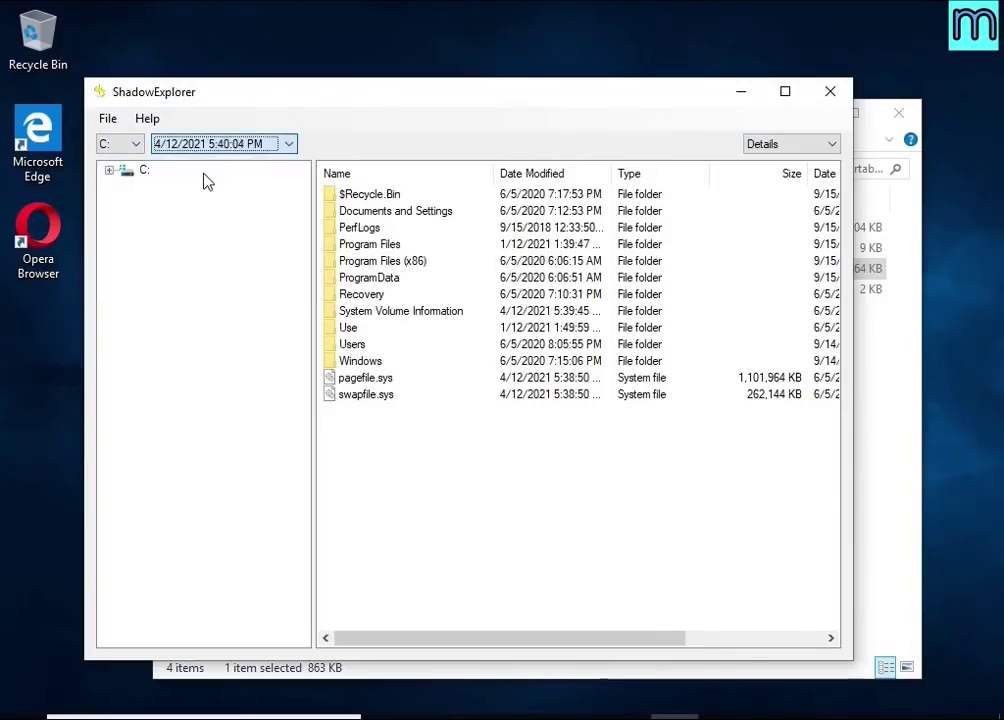
{"action": "double_click", "coordinate": [352, 344]}
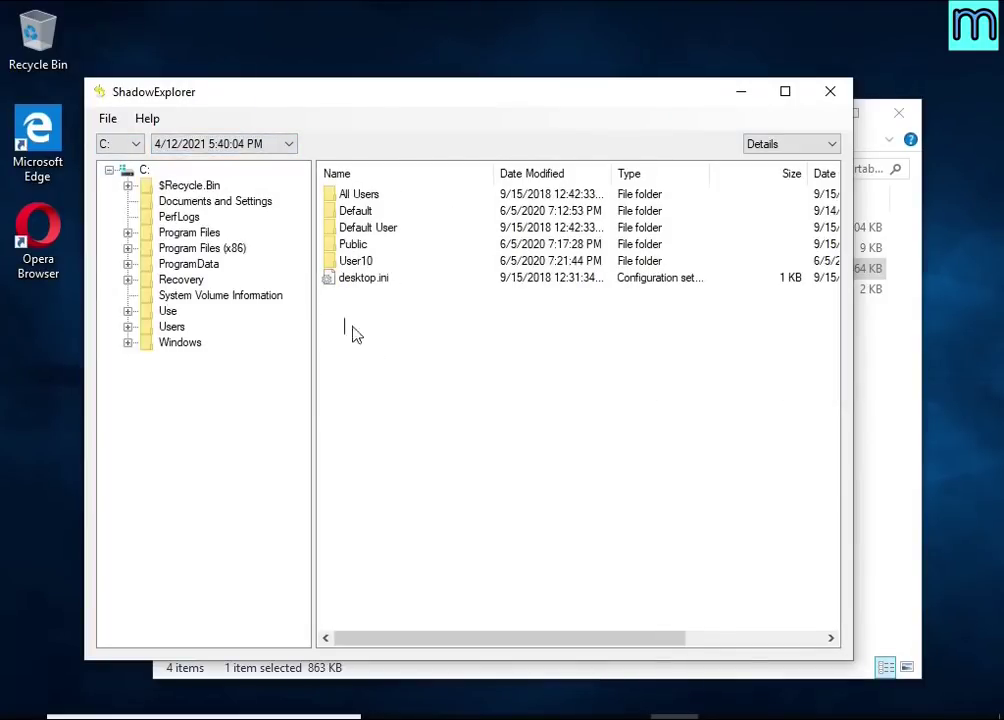
{"action": "double_click", "coordinate": [340, 261]}
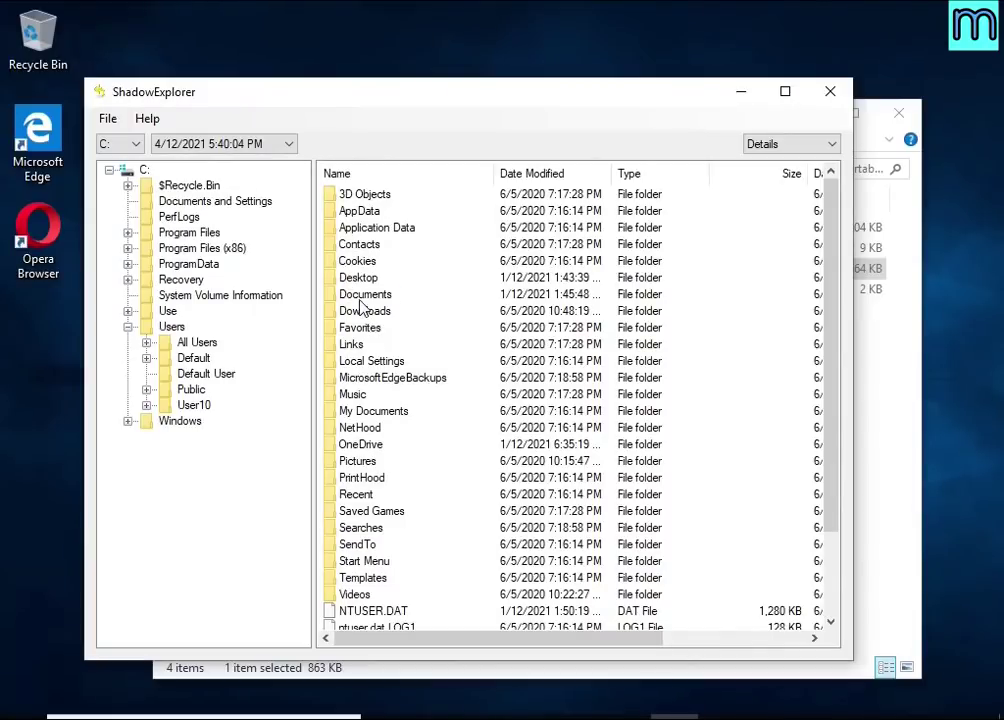
{"action": "double_click", "coordinate": [360, 296]}
{"action": "left_click", "coordinate": [360, 297]}
Export the Microsoft Word 2016 For Max PDF from the shadow copy's Documents folder to USB Drive (E:).
{"action": "left_click", "coordinate": [366, 328]}
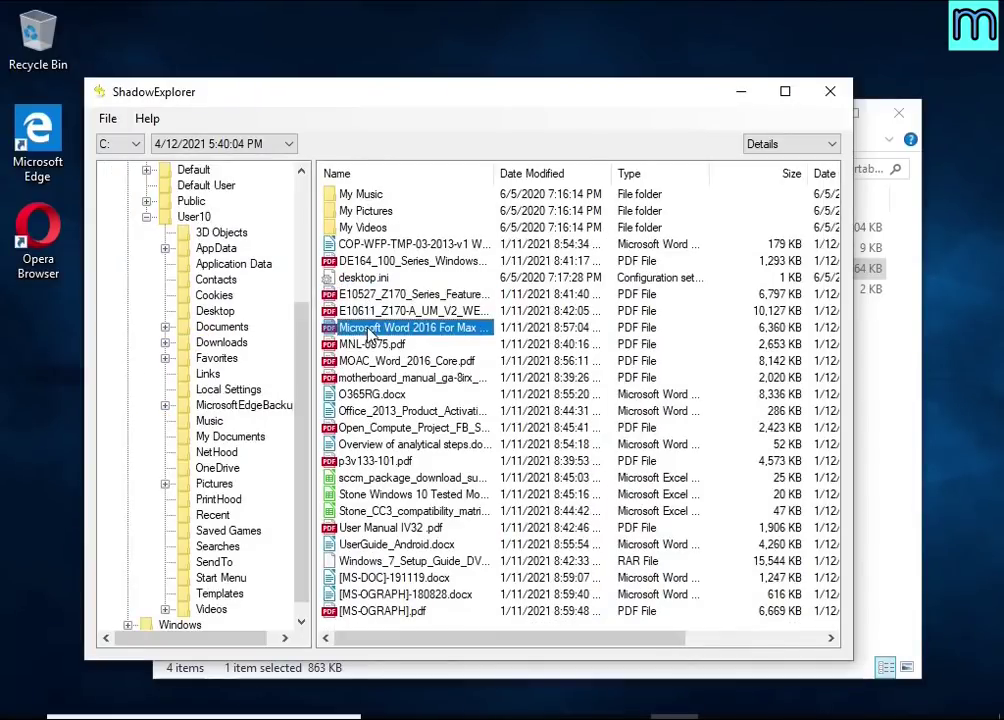
{"action": "left_click", "coordinate": [370, 378]}
{"action": "left_click", "coordinate": [375, 396]}
{"action": "left_click", "coordinate": [364, 345]}
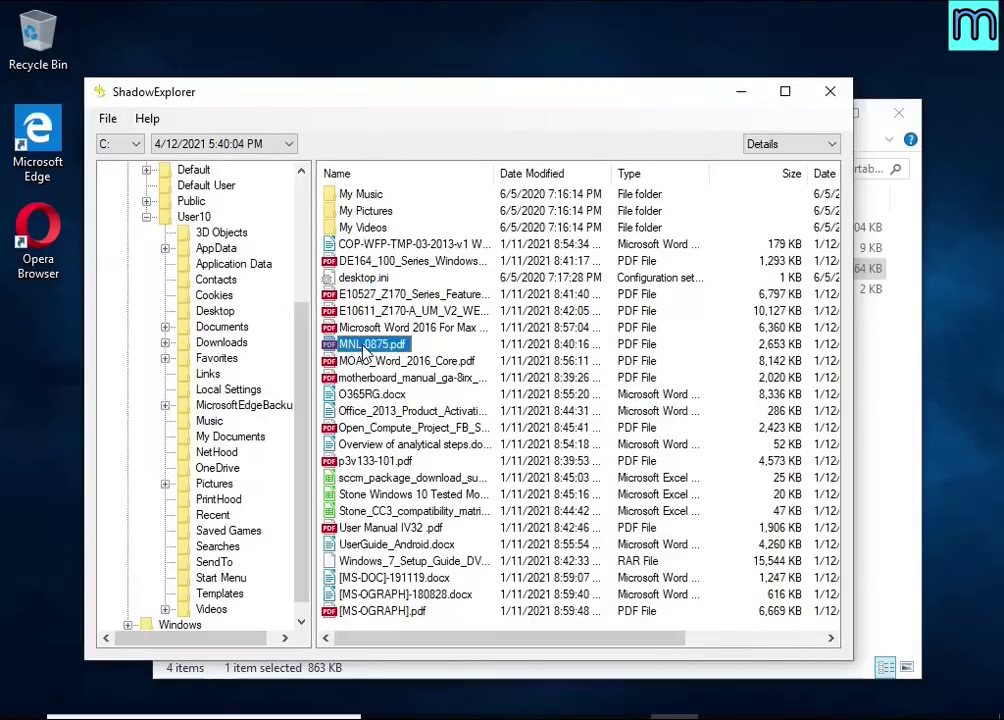
{"action": "left_click", "coordinate": [362, 329]}
{"action": "right_click", "coordinate": [365, 327]}
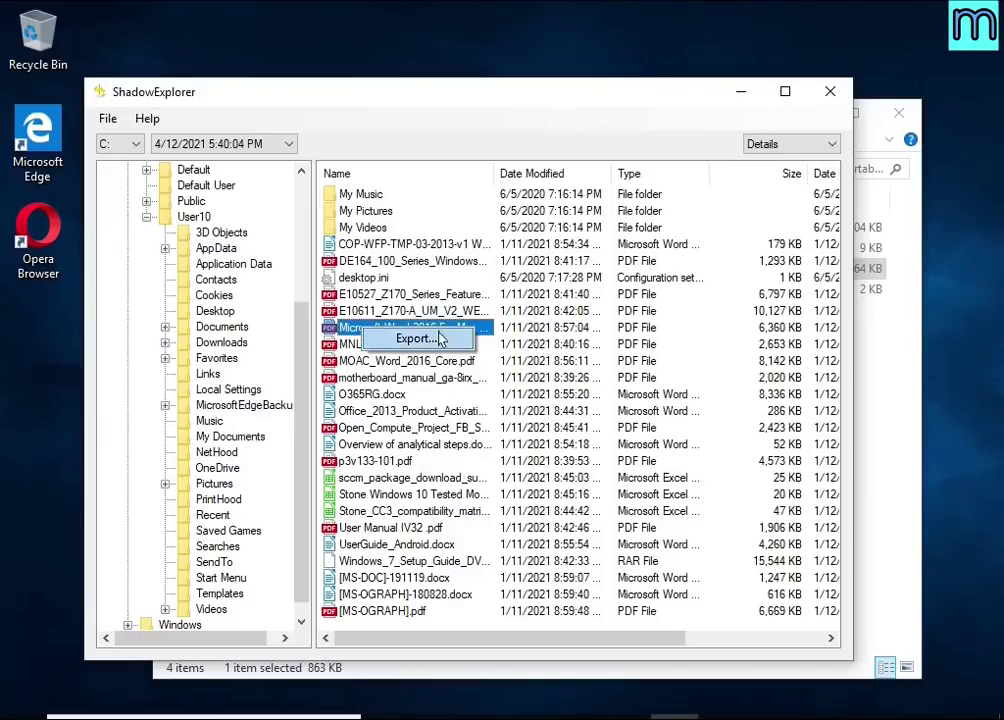
{"action": "left_click", "coordinate": [410, 348]}
{"action": "double_click", "coordinate": [435, 391]}
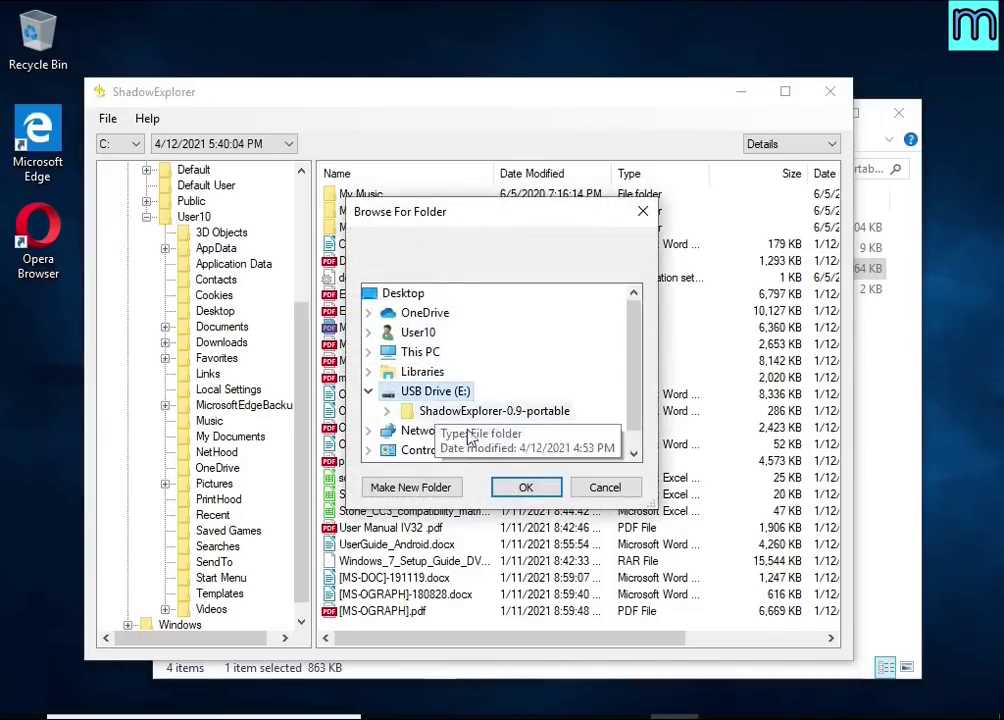
{"action": "left_click", "coordinate": [526, 487]}
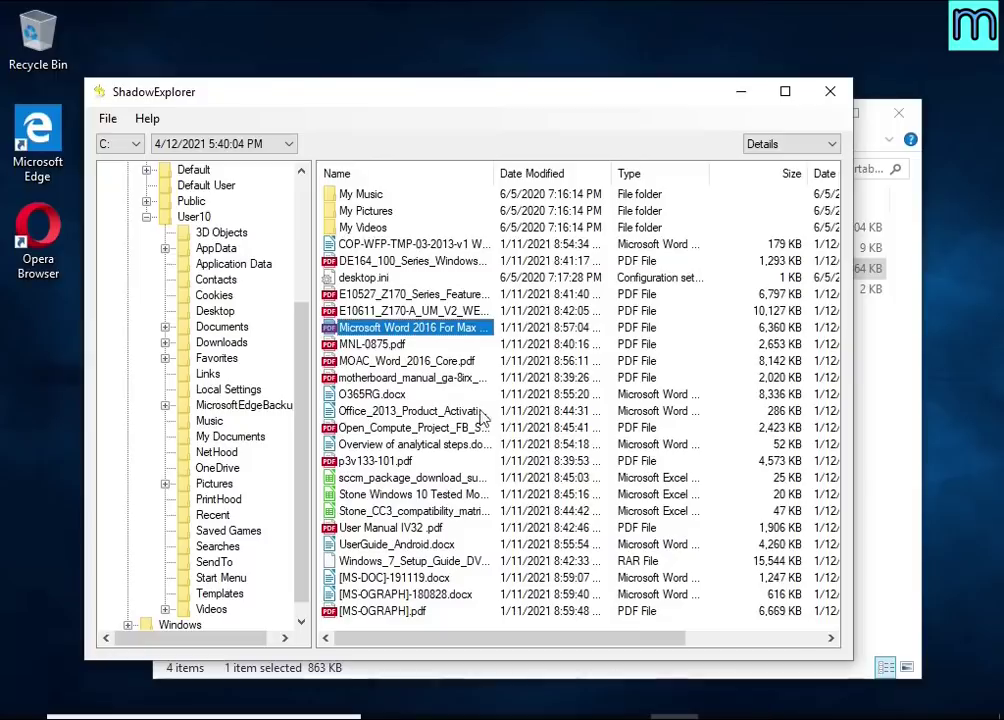
Export UserGuide_Android.docx from the shadow copy to USB Drive (E:).
{"action": "left_click", "coordinate": [385, 544]}
{"action": "right_click", "coordinate": [382, 546]}
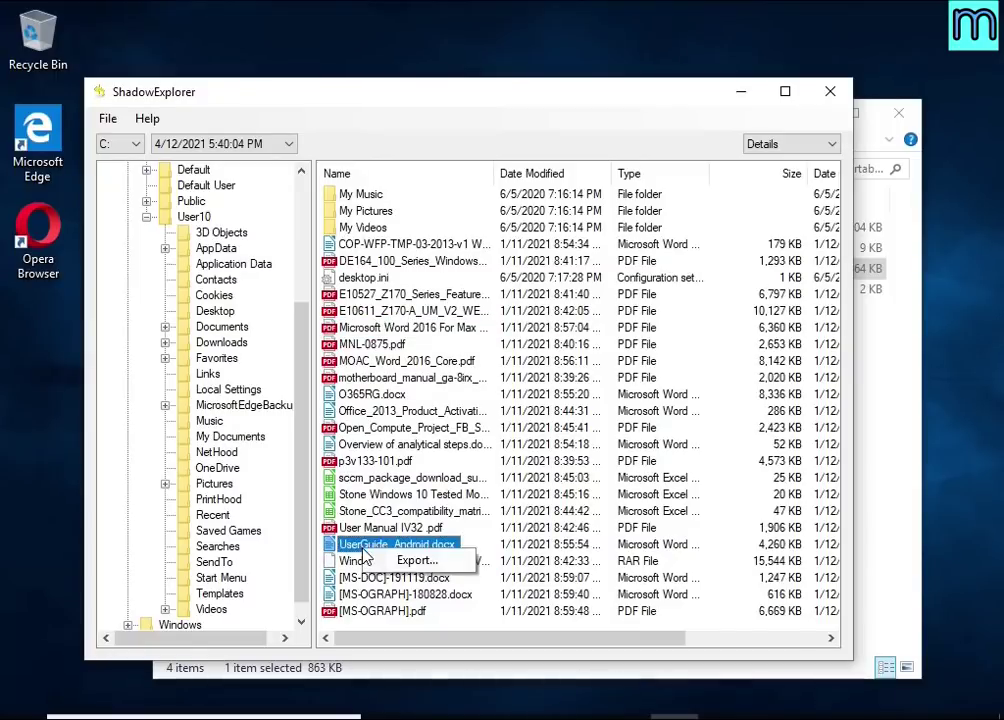
{"action": "left_click", "coordinate": [405, 558]}
{"action": "left_click", "coordinate": [524, 487]}
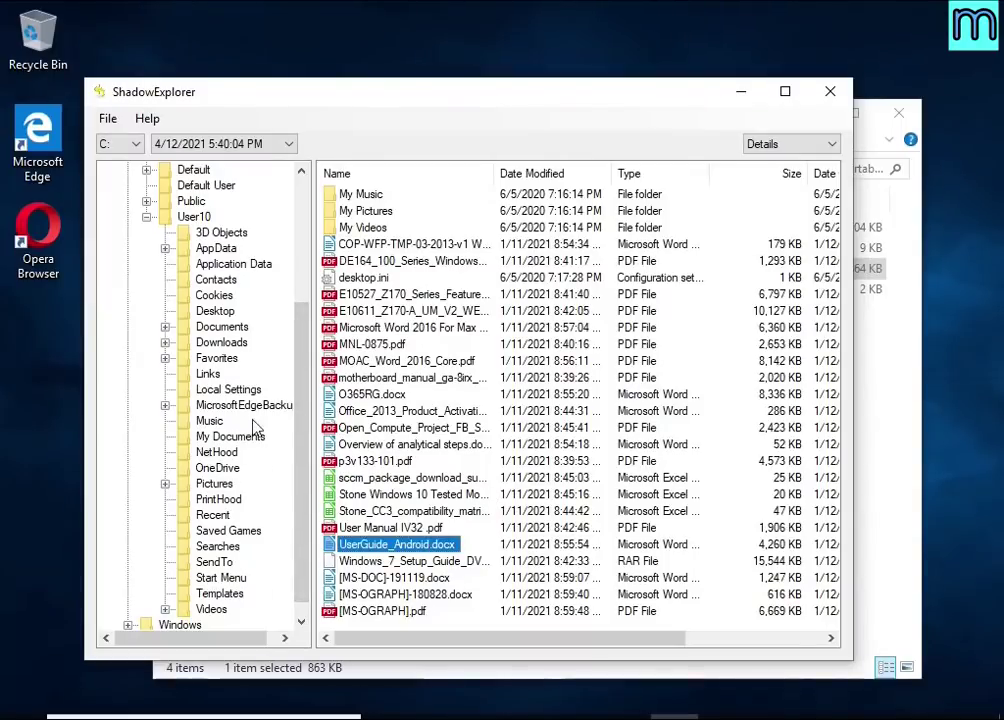
Open User10's Pictures folder in the shadow copy and export Chrysanthemum.jpg to USB Drive (E:).
{"action": "left_click", "coordinate": [214, 483]}
{"action": "left_click", "coordinate": [359, 312]}
{"action": "left_click", "coordinate": [337, 227]}
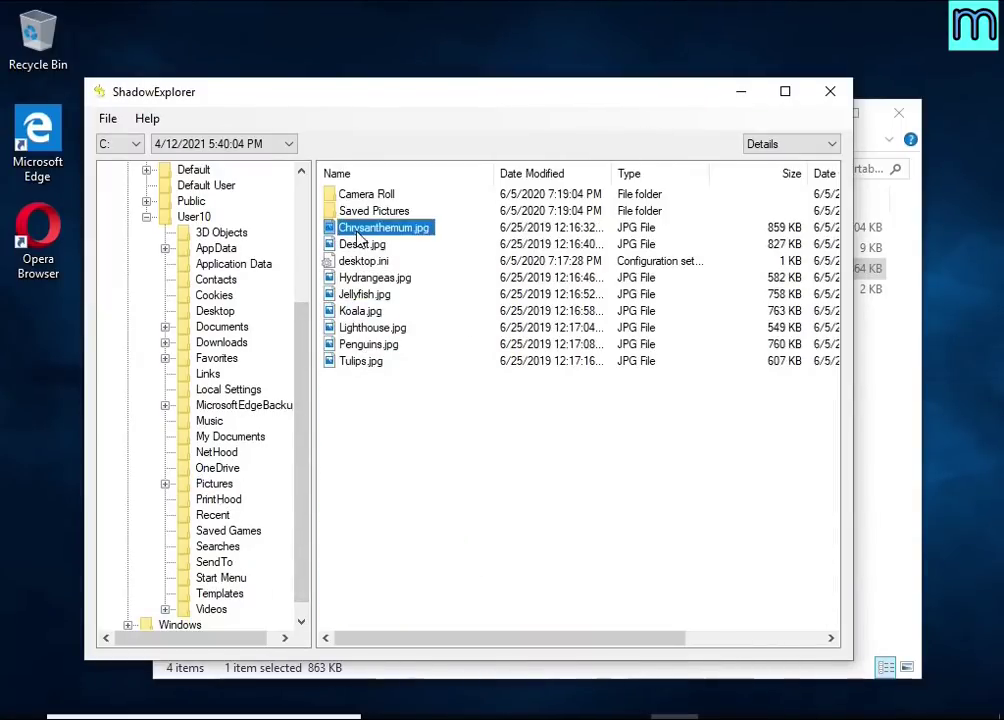
{"action": "right_click", "coordinate": [341, 227]}
{"action": "left_click", "coordinate": [400, 243]}
{"action": "left_click", "coordinate": [522, 487]}
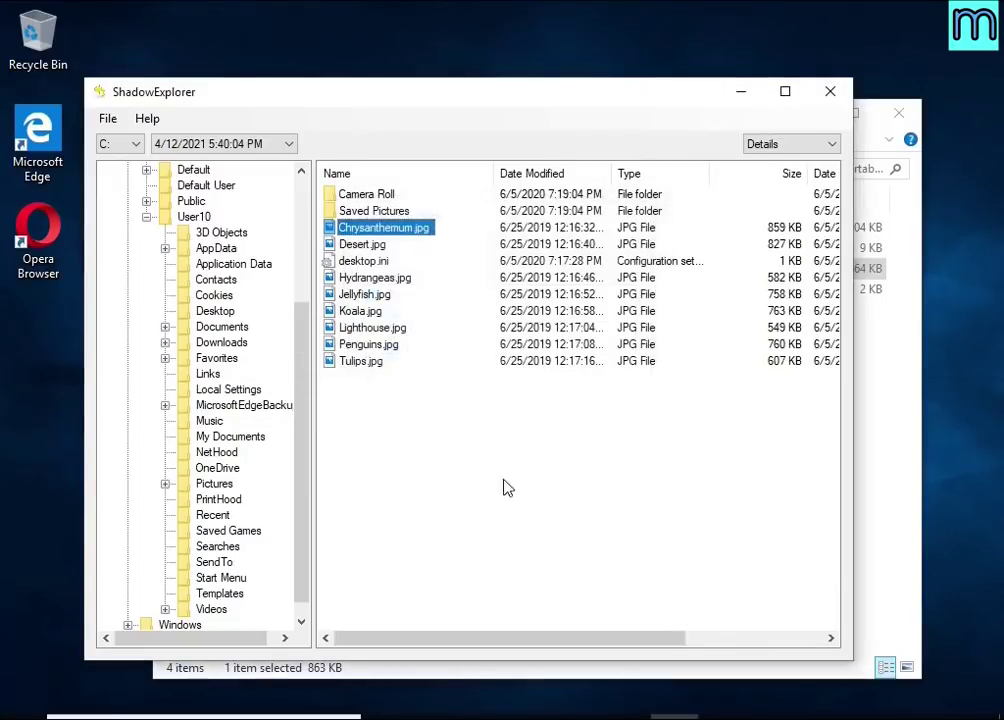
Export Desert.jpg from the shadow copy's Pictures folder to USB Drive (E:).
{"action": "left_click", "coordinate": [343, 244]}
{"action": "right_click", "coordinate": [343, 244]}
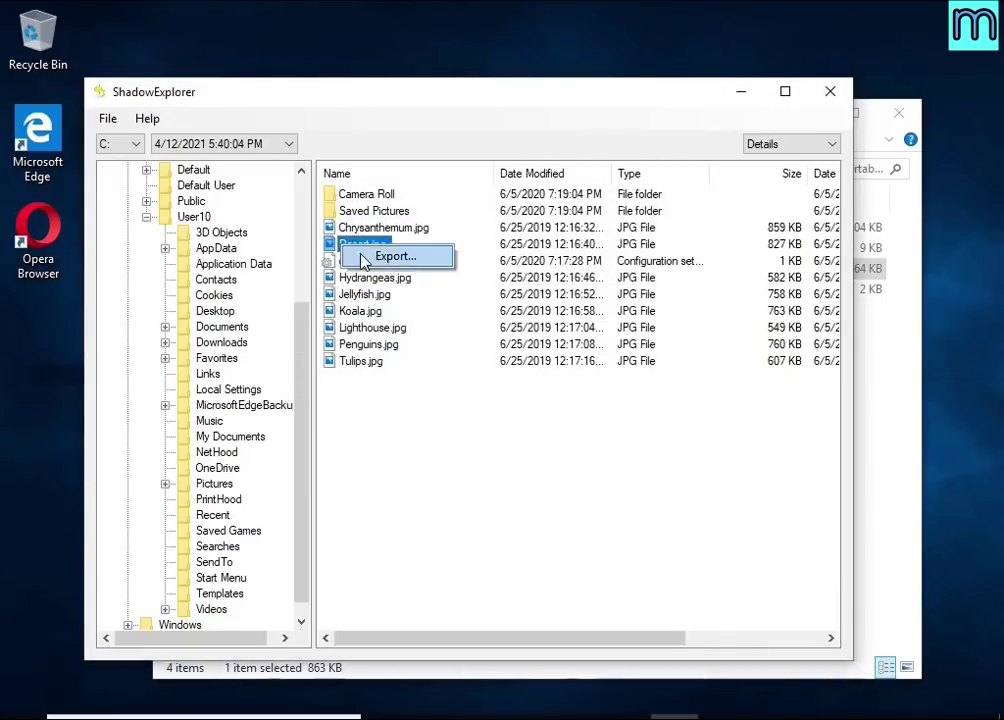
{"action": "left_click", "coordinate": [392, 259]}
{"action": "left_click", "coordinate": [520, 486]}
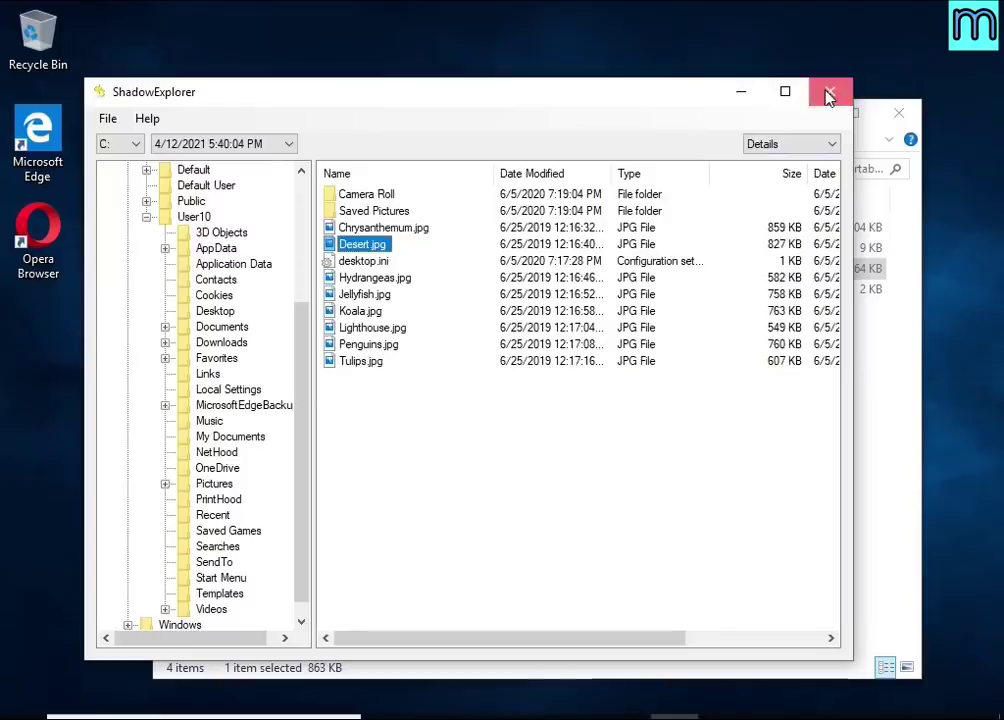
Close ShadowExplorer and open USB Drive (E:) in File Explorer to view the exported files.
{"action": "left_click", "coordinate": [830, 91]}
{"action": "left_click", "coordinate": [233, 598]}
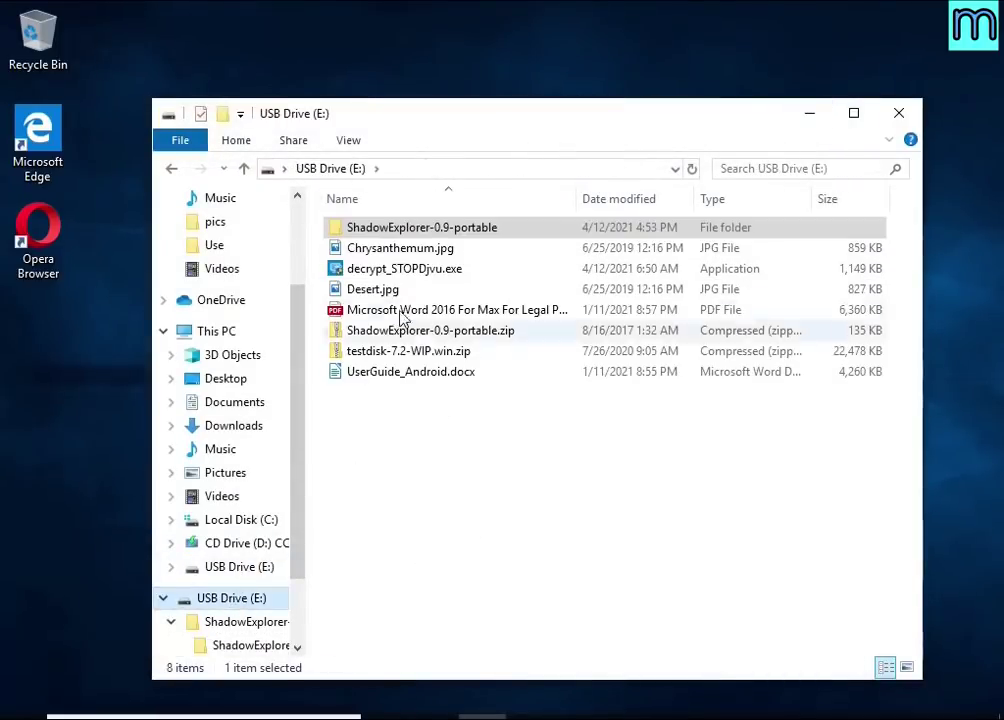
Open the exported UserGuide_Android.docx from USB Drive (E:), dismiss the startup tip and look through the document's first page.
{"action": "left_click", "coordinate": [410, 248]}
{"action": "key", "text": "Down"}
{"action": "key", "text": "Down"}
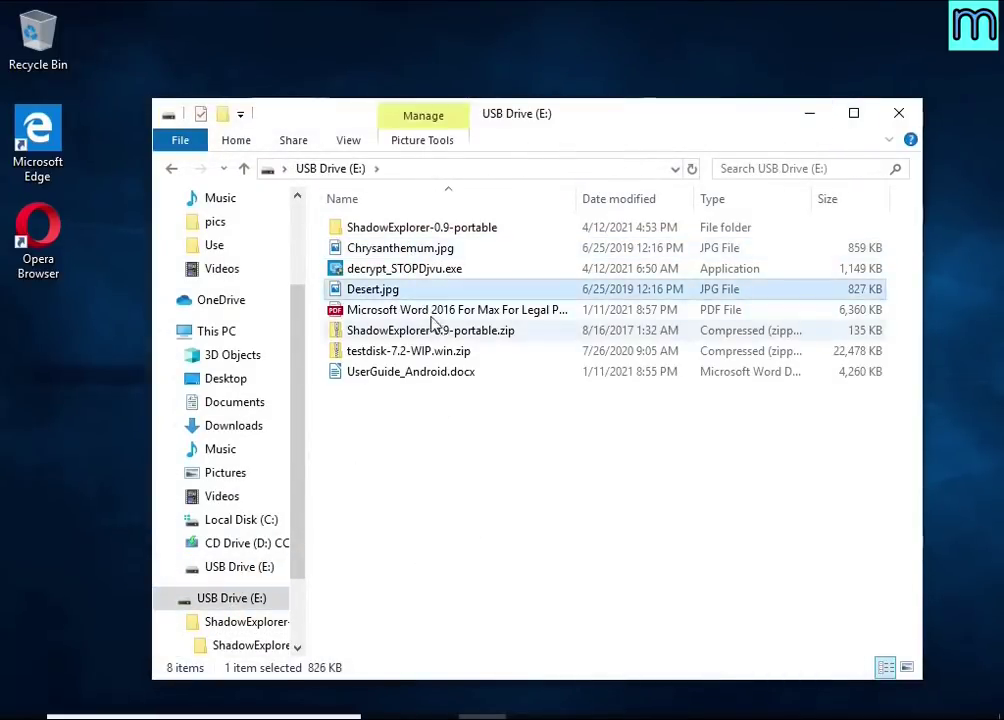
{"action": "key", "text": "Down"}
{"action": "key", "text": "Down"}
{"action": "key", "text": "Down"}
{"action": "key", "text": "Down"}
{"action": "double_click", "coordinate": [434, 385]}
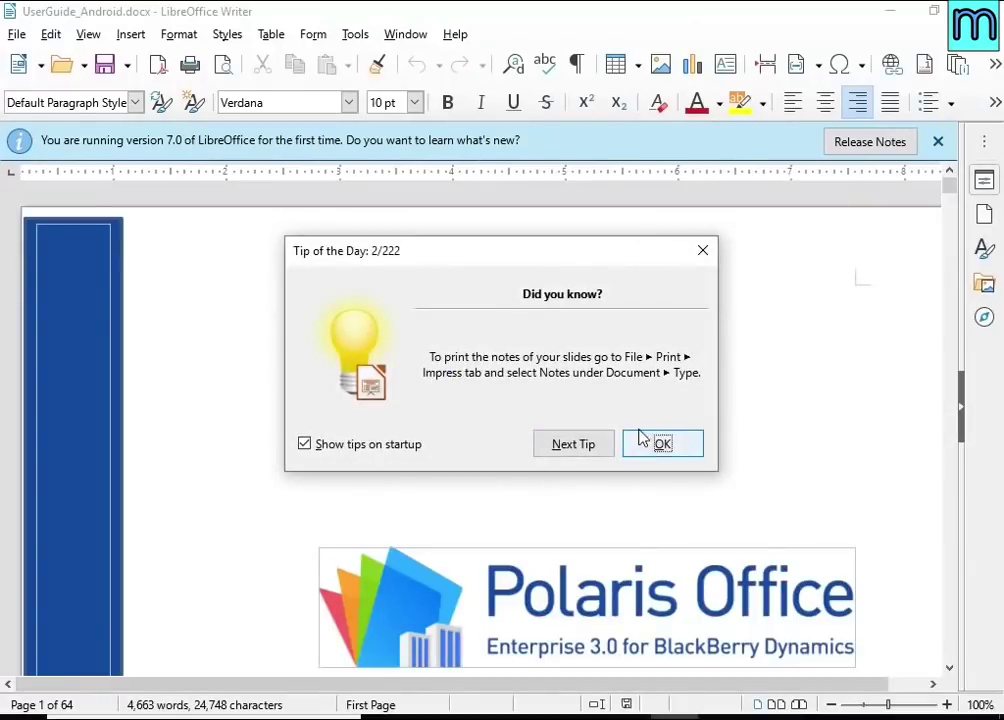
{"action": "left_click", "coordinate": [641, 441]}
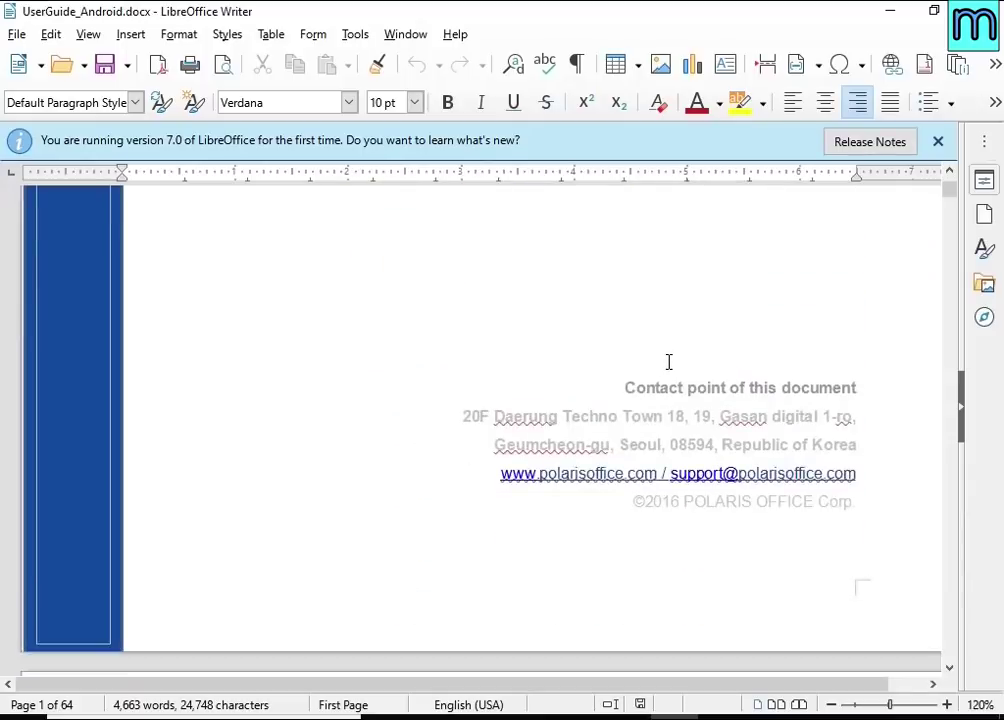
{"action": "scroll", "coordinate": [605, 370], "scroll_direction": "down", "scroll_amount": 10}
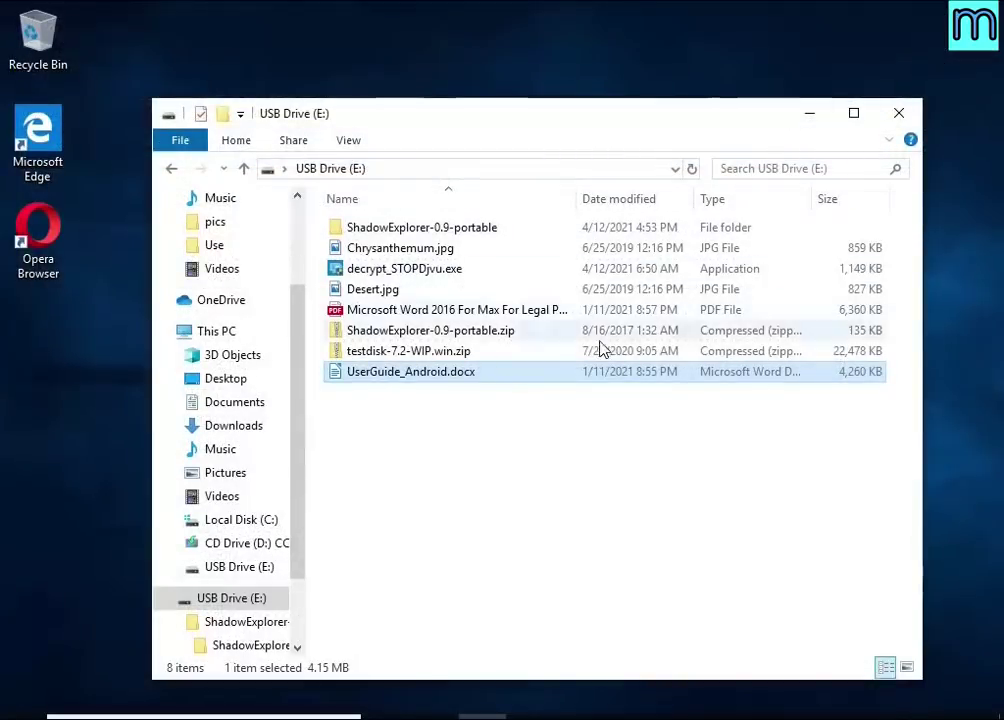
View the exported Microsoft Word 2016 PDF and the Desert.jpg picture from USB Drive (E:).
{"action": "double_click", "coordinate": [417, 310]}
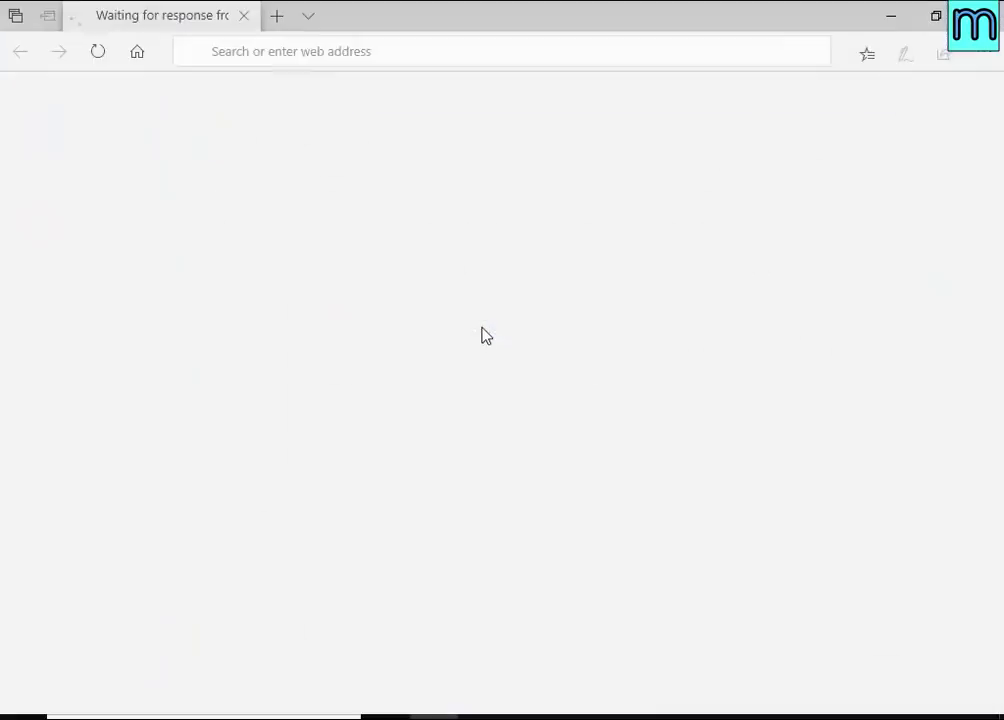
{"action": "scroll", "coordinate": [511, 322], "scroll_direction": "down", "scroll_amount": 15}
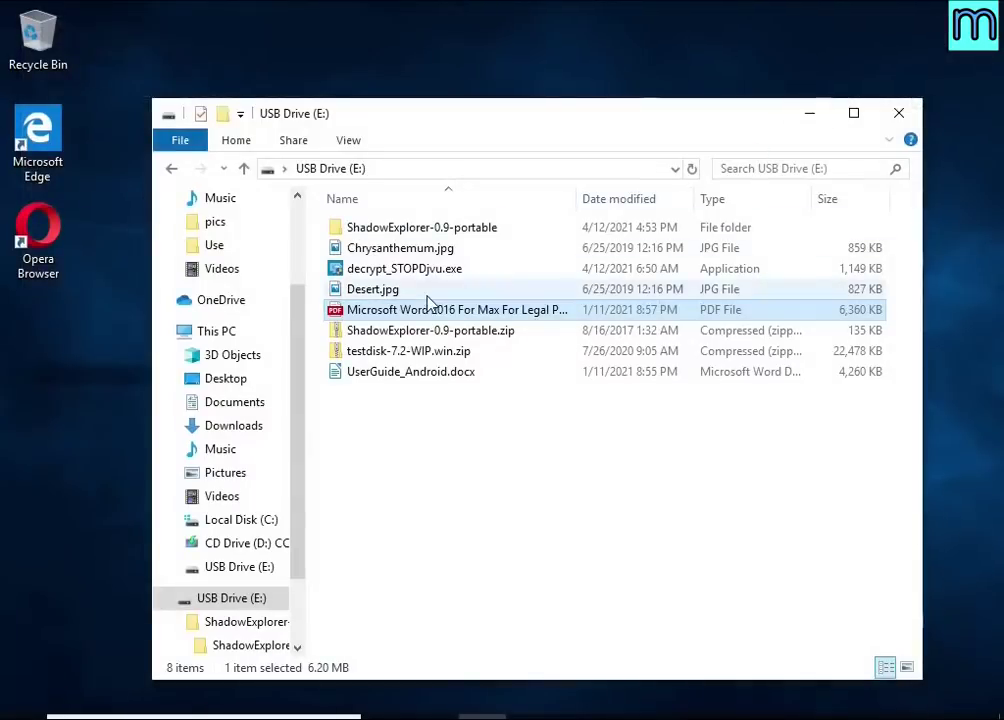
{"action": "left_click", "coordinate": [425, 293]}
{"action": "double_click", "coordinate": [425, 292]}
{"action": "double_click", "coordinate": [426, 311]}
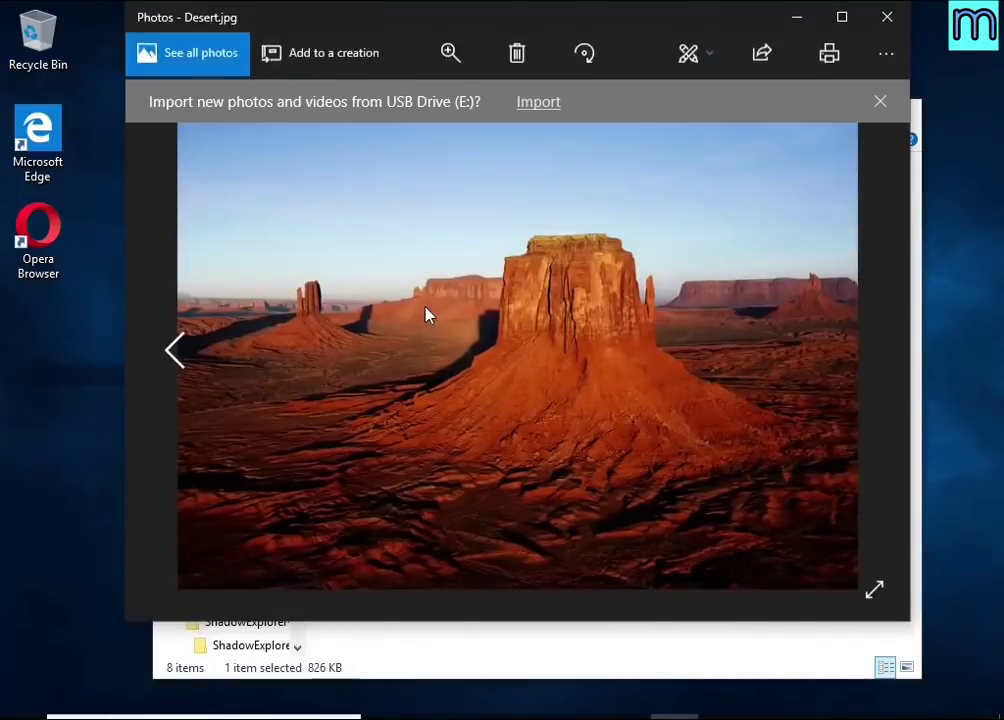
{"action": "left_click", "coordinate": [885, 20]}
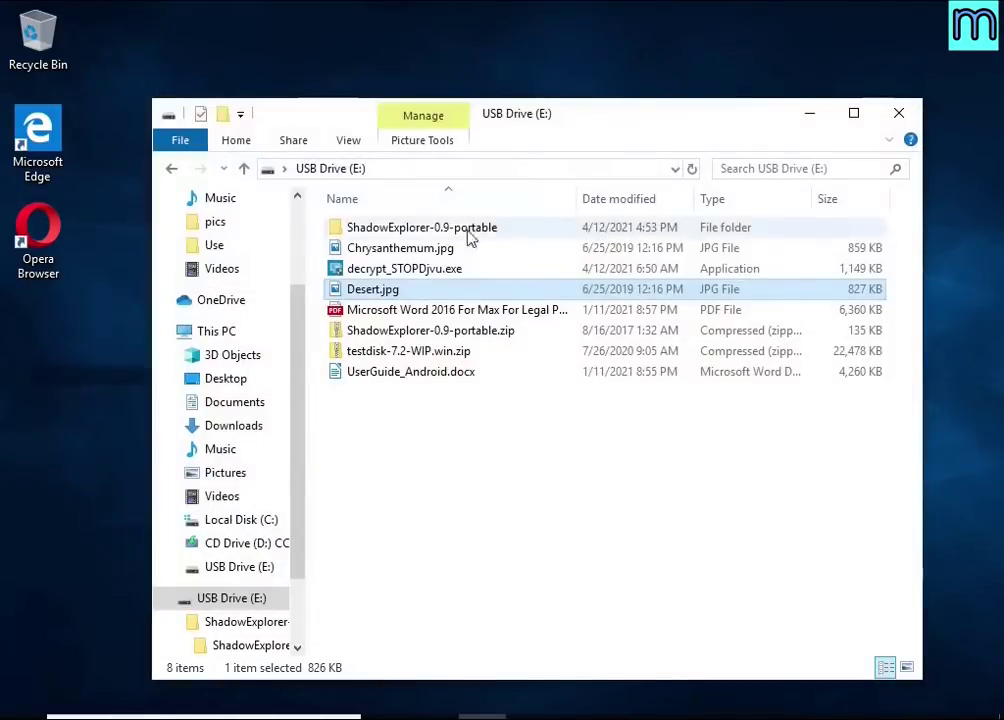
View the exported Chrysanthemum.jpg picture and close both the picture and the USB Drive (E:) window.
{"action": "left_click", "coordinate": [433, 250]}
{"action": "double_click", "coordinate": [433, 250]}
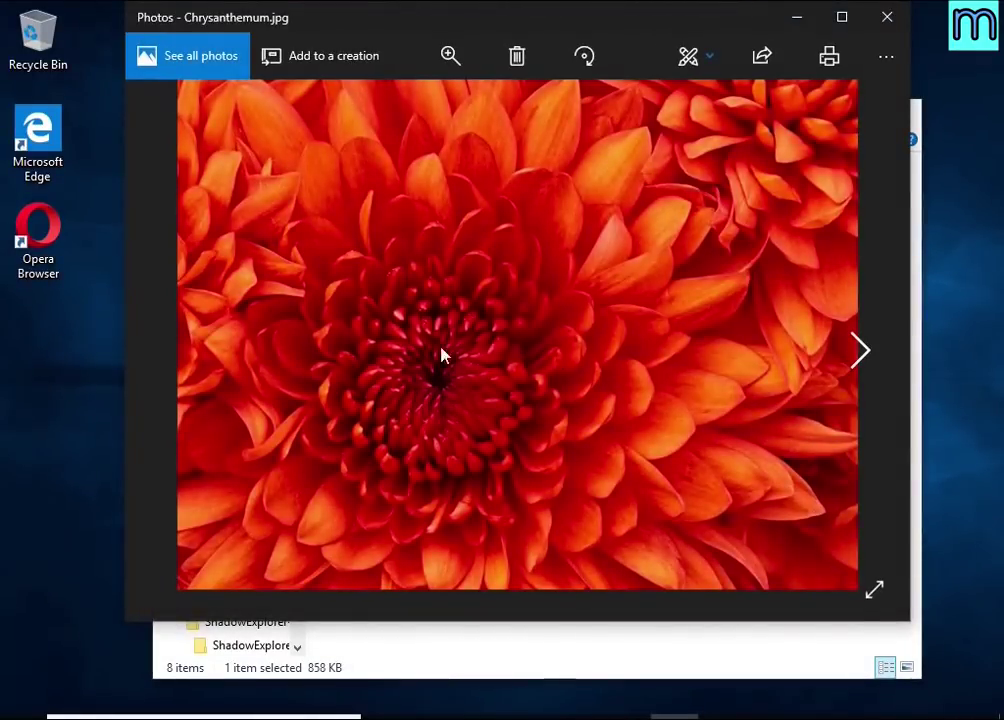
{"action": "left_click", "coordinate": [884, 15]}
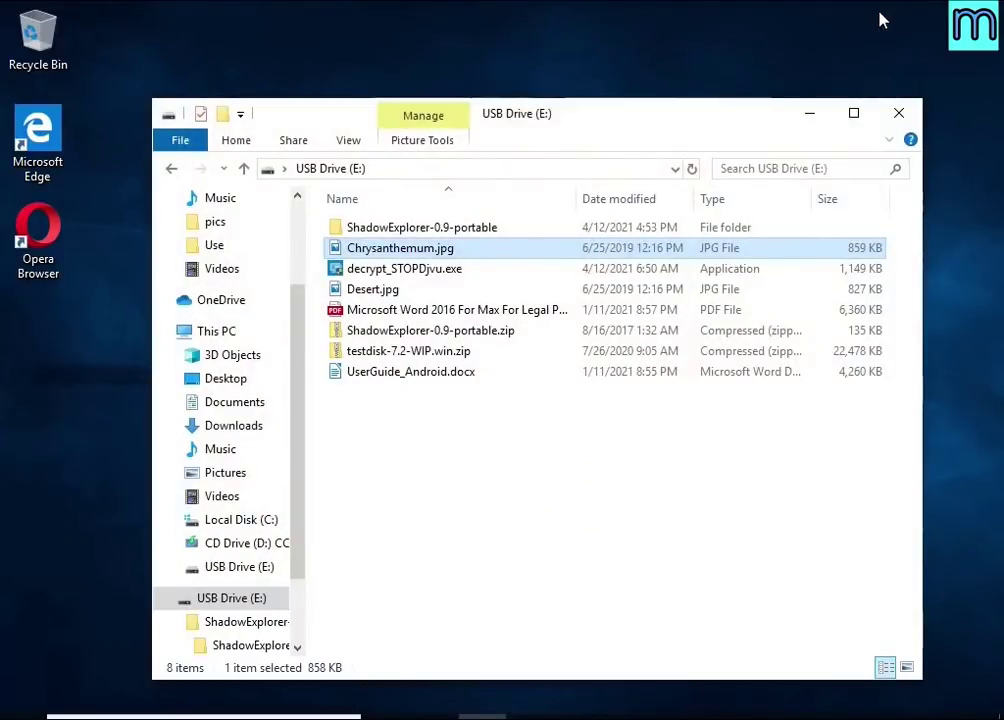
{"action": "left_click", "coordinate": [898, 113]}
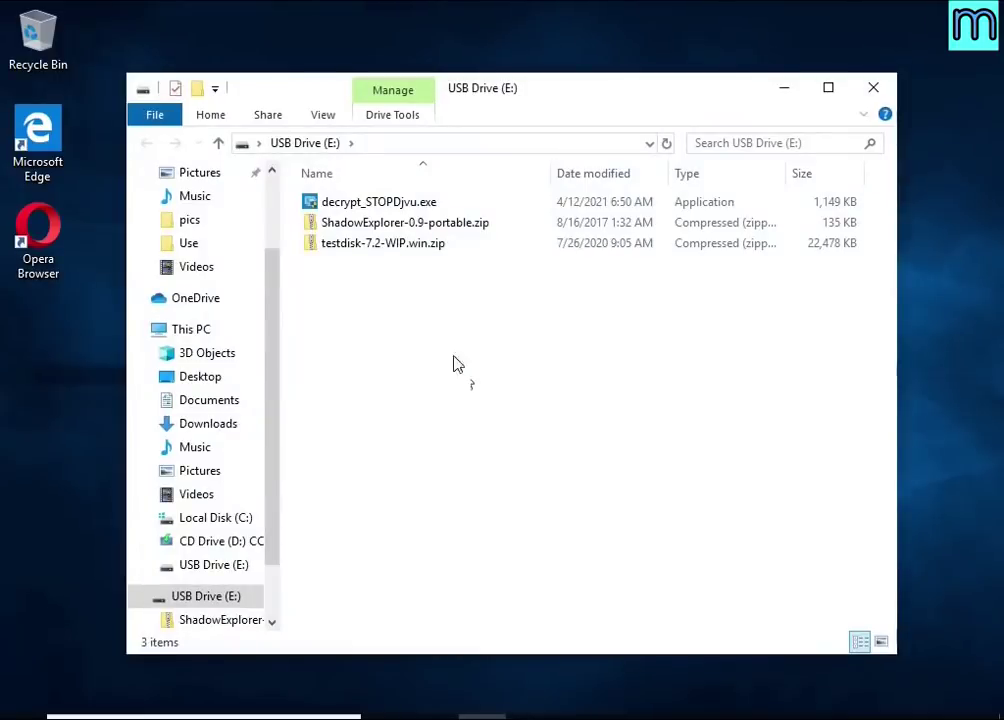
Extract testdisk-7.2-WIP.win.zip to the folder E:\testdisk-7.2-WIP.win.
{"action": "left_click", "coordinate": [421, 250]}
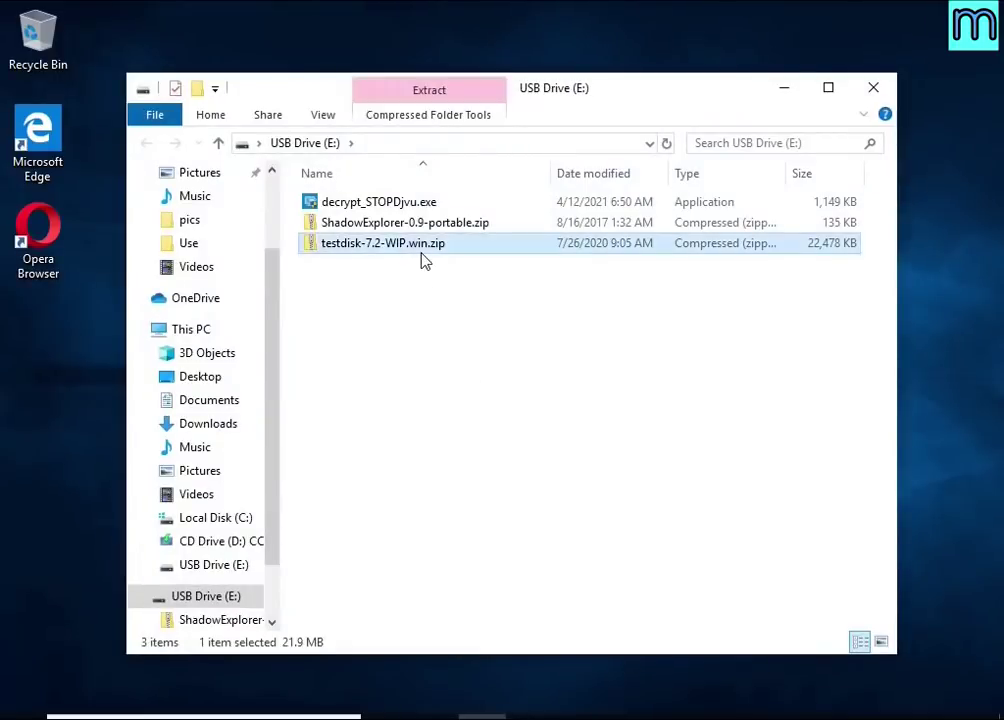
{"action": "right_click", "coordinate": [492, 247]}
{"action": "left_click", "coordinate": [556, 309]}
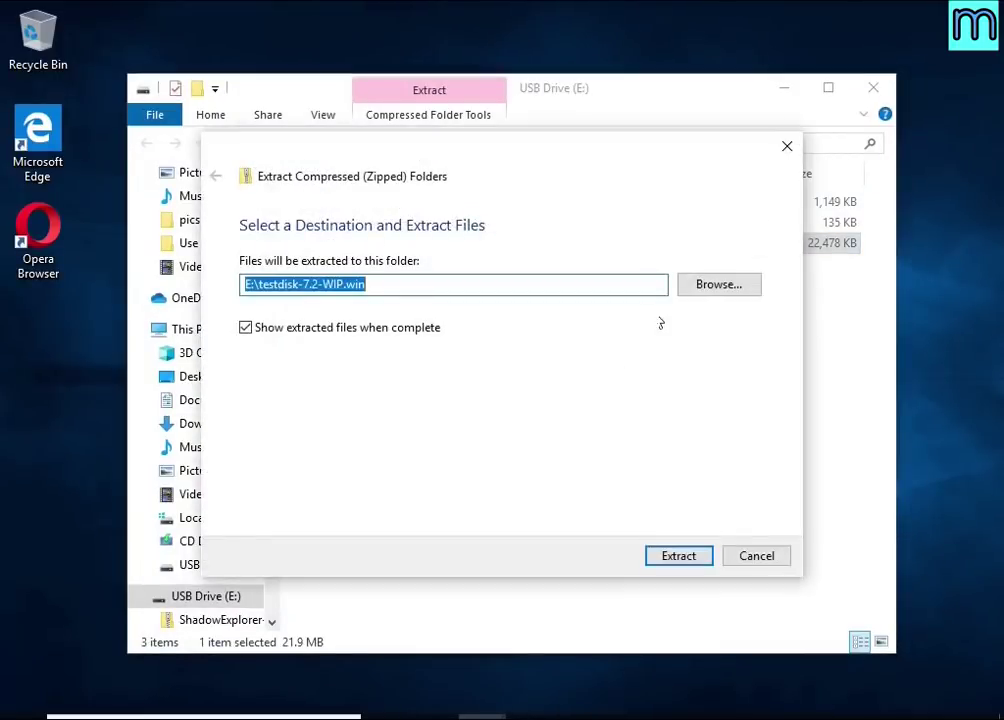
{"action": "left_click", "coordinate": [686, 556]}
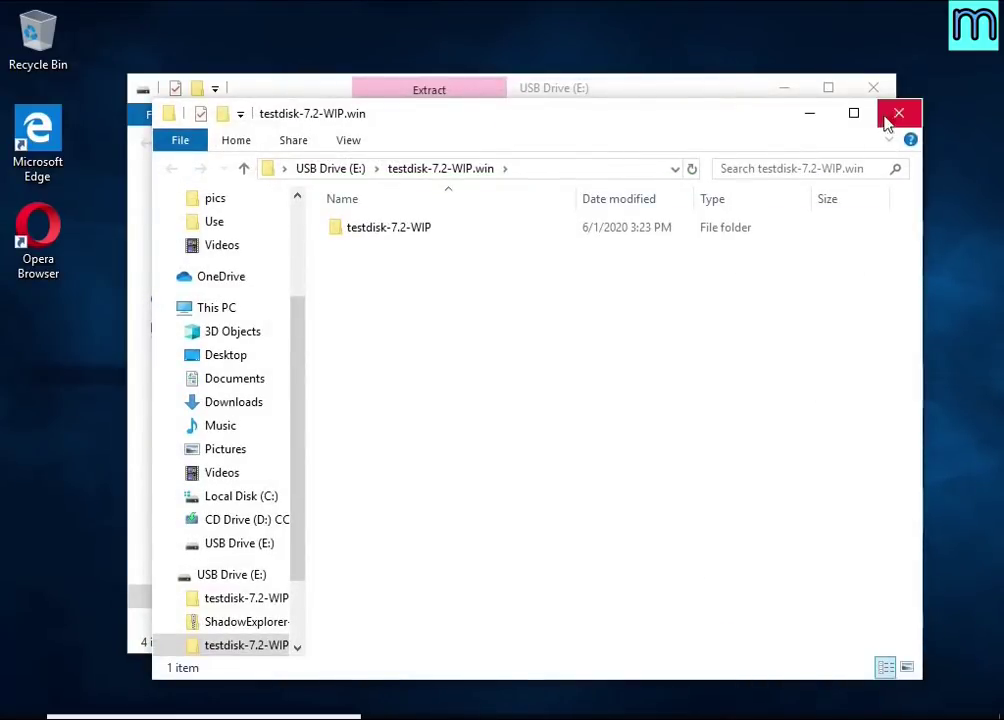
Run qphotorec_win.exe from the extracted testdisk-7.2-WIP folder, allow it to make changes, and close the File Explorer windows.
{"action": "left_click", "coordinate": [878, 94]}
{"action": "double_click", "coordinate": [465, 238]}
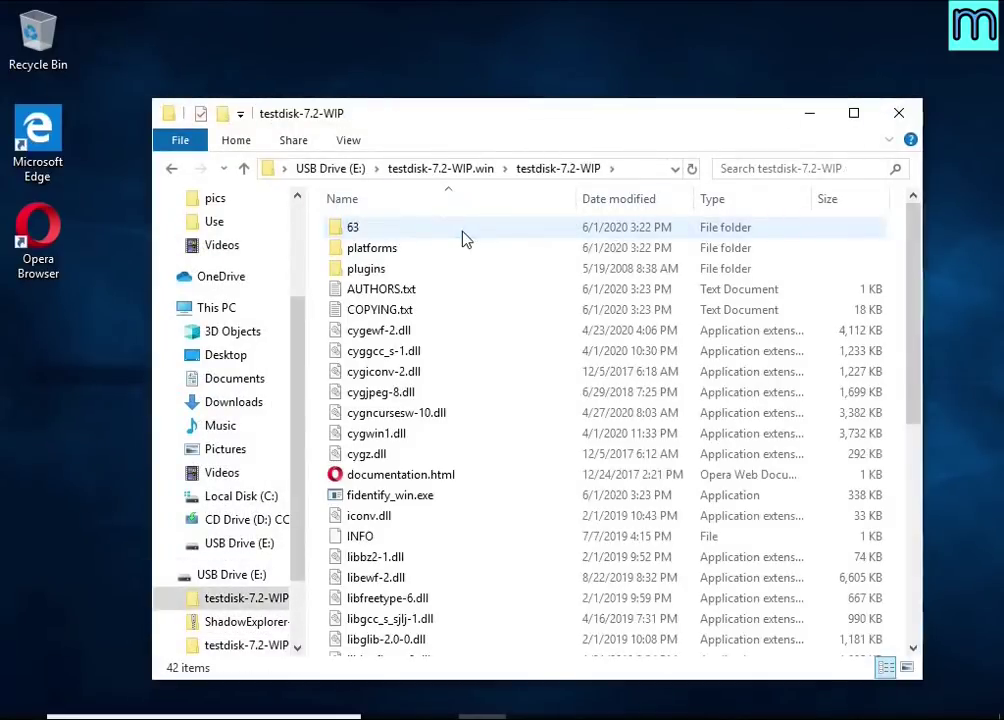
{"action": "scroll", "coordinate": [486, 316], "scroll_direction": "down", "scroll_amount": 7}
{"action": "double_click", "coordinate": [435, 461]}
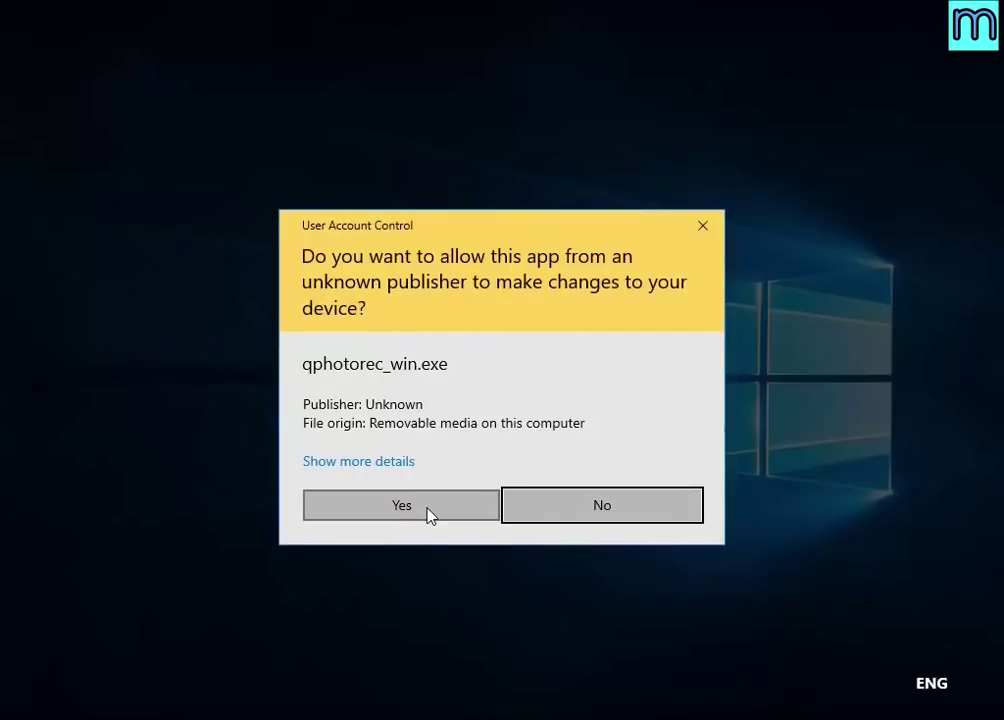
{"action": "left_click", "coordinate": [430, 515]}
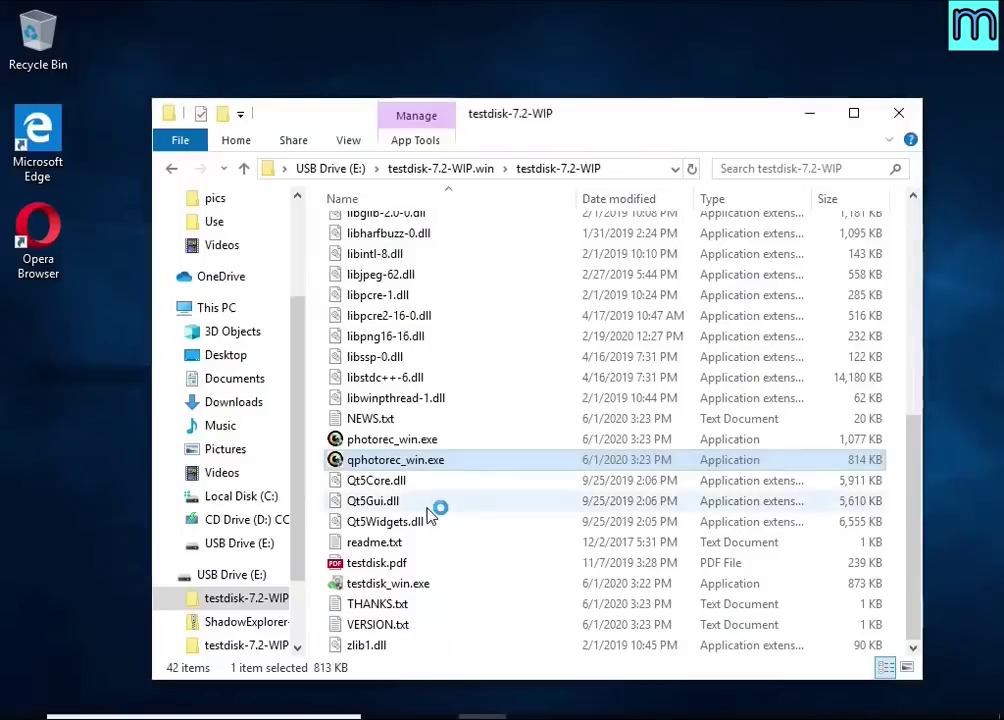
{"action": "left_click", "coordinate": [934, 11]}
{"action": "left_click", "coordinate": [892, 49]}
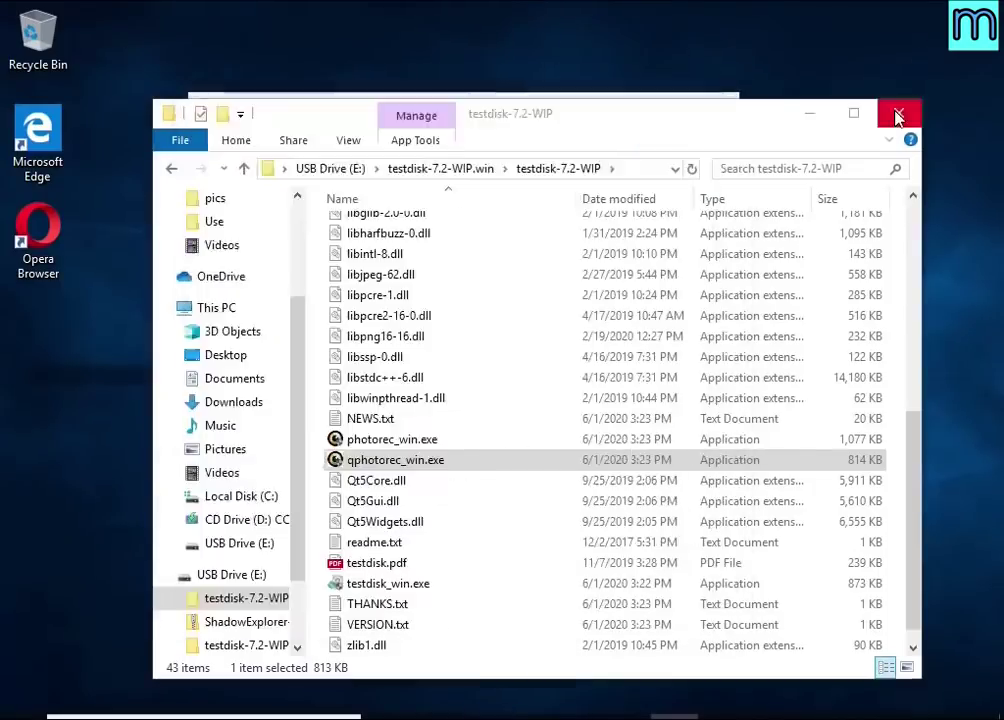
{"action": "left_click", "coordinate": [892, 49]}
Choose PhysicalDrive0 as the media to recover from and select its 16 GB NTFS partition 2.
{"action": "left_click_drag", "start_coordinate": [506, 105], "coordinate": [540, 104]}
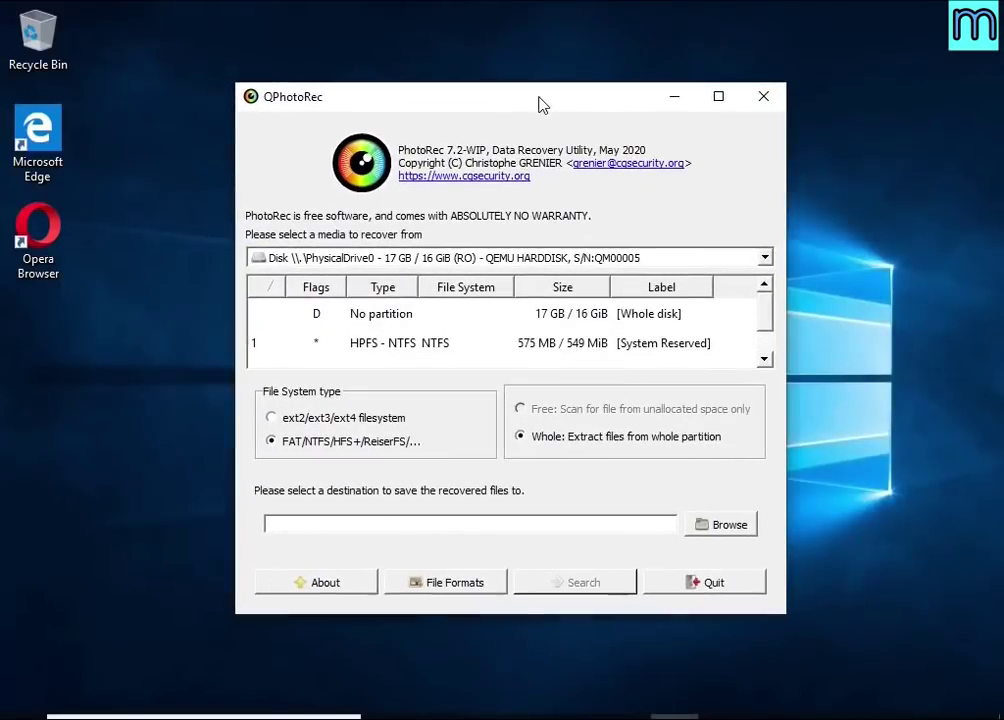
{"action": "left_click", "coordinate": [426, 258]}
{"action": "left_click", "coordinate": [426, 279]}
{"action": "scroll", "coordinate": [419, 340], "scroll_direction": "down", "scroll_amount": 1}
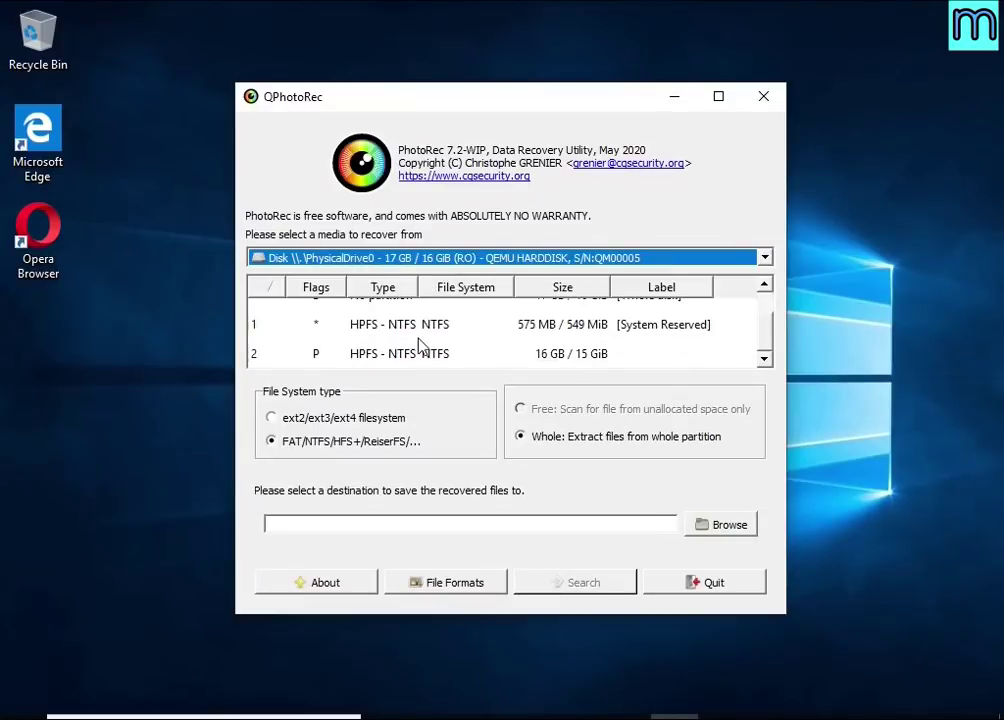
{"action": "left_click", "coordinate": [415, 352]}
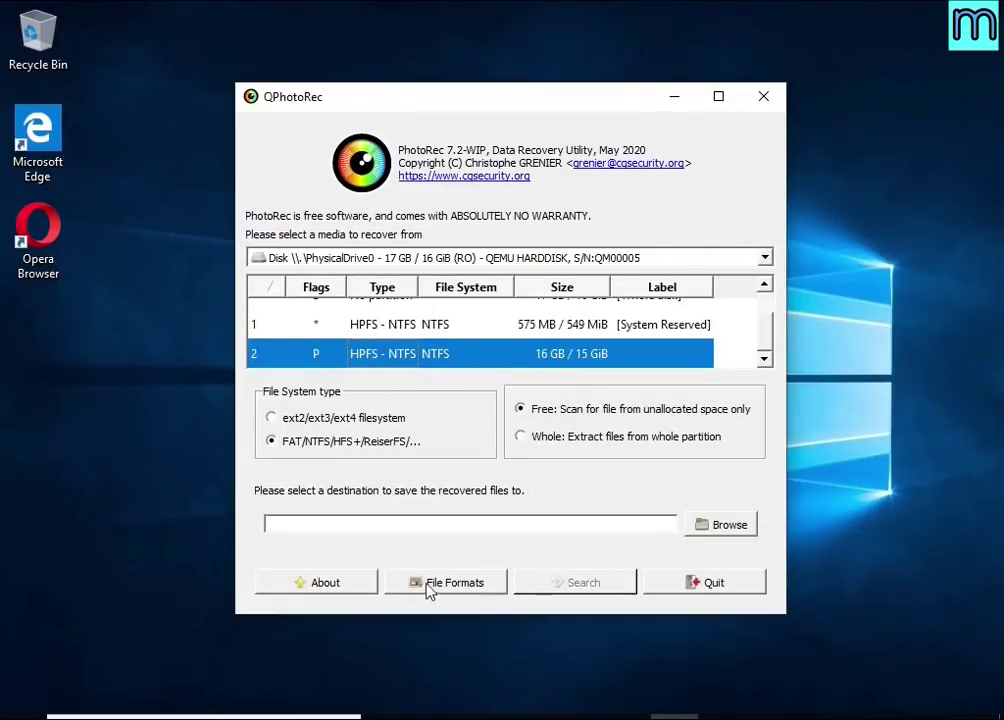
Clear all file formats selected for recovery and enable the doc Microsoft Office Document format.
{"action": "left_click", "coordinate": [429, 588]}
{"action": "left_click", "coordinate": [413, 455]}
{"action": "scroll", "coordinate": [448, 412], "scroll_direction": "down", "scroll_amount": 12}
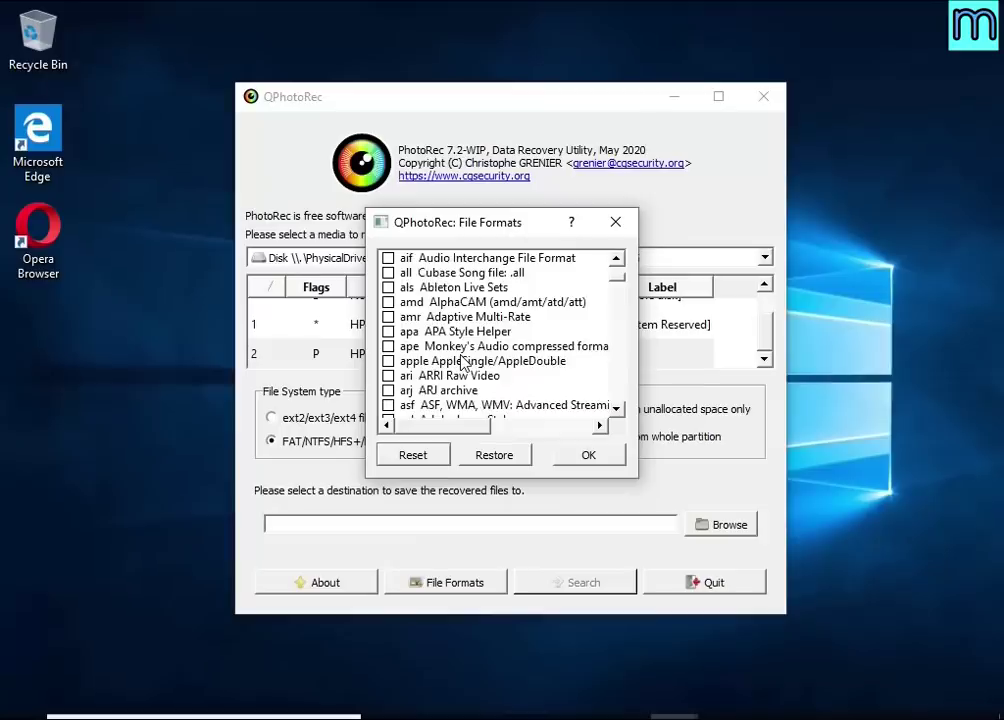
{"action": "scroll", "coordinate": [455, 355], "scroll_direction": "down", "scroll_amount": 8}
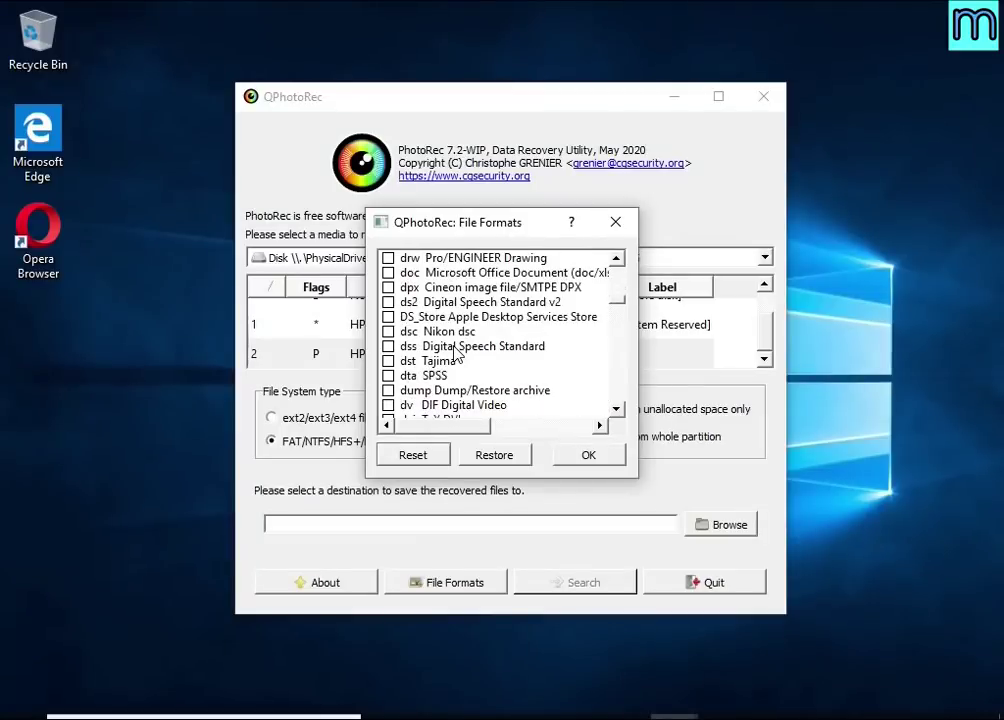
{"action": "scroll", "coordinate": [455, 355], "scroll_direction": "up", "scroll_amount": 1}
{"action": "left_click", "coordinate": [457, 318]}
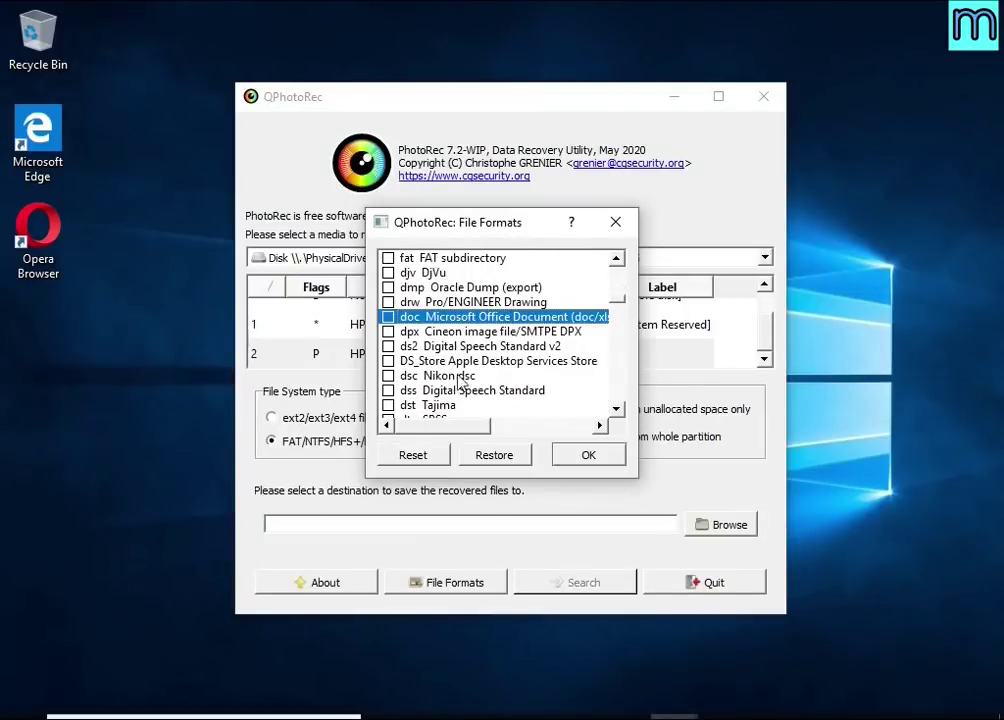
{"action": "left_click_drag", "start_coordinate": [463, 432], "coordinate": [400, 426]}
Enable the jpg picture and pdf Portable Document Format entries in the file formats list.
{"action": "scroll", "coordinate": [474, 362], "scroll_direction": "down", "scroll_amount": 7}
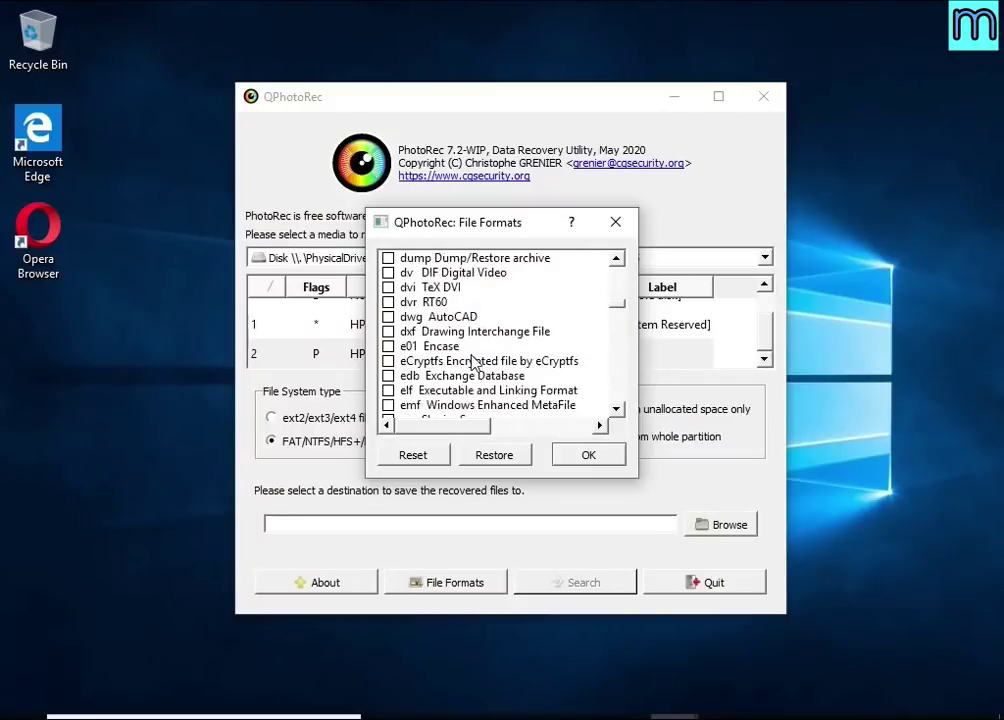
{"action": "scroll", "coordinate": [474, 362], "scroll_direction": "down", "scroll_amount": 15}
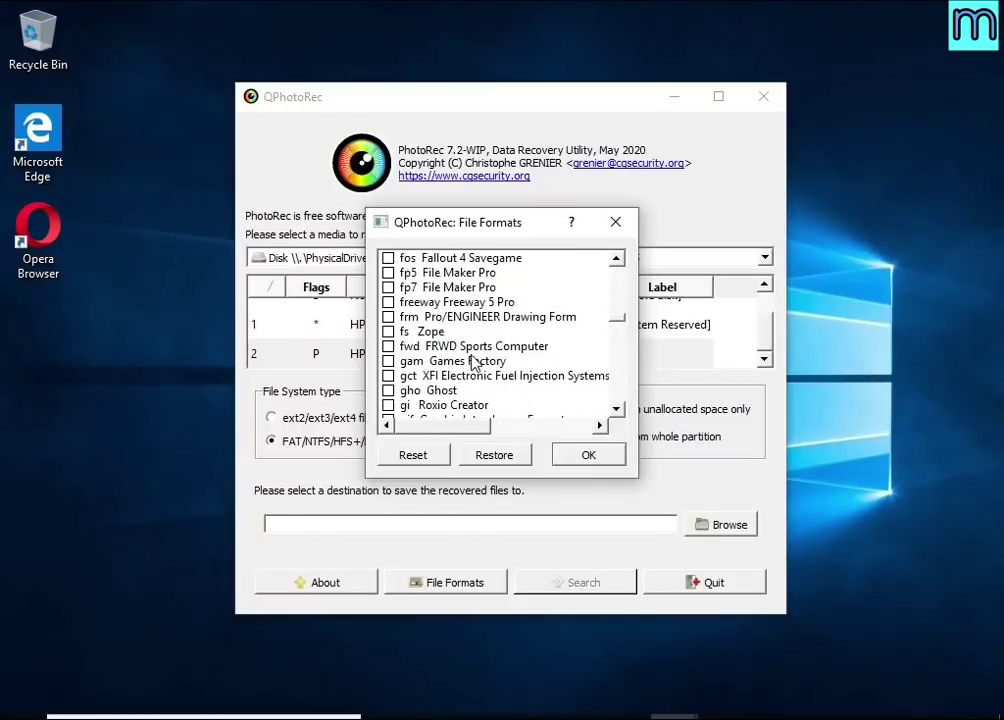
{"action": "scroll", "coordinate": [478, 357], "scroll_direction": "down", "scroll_amount": 1}
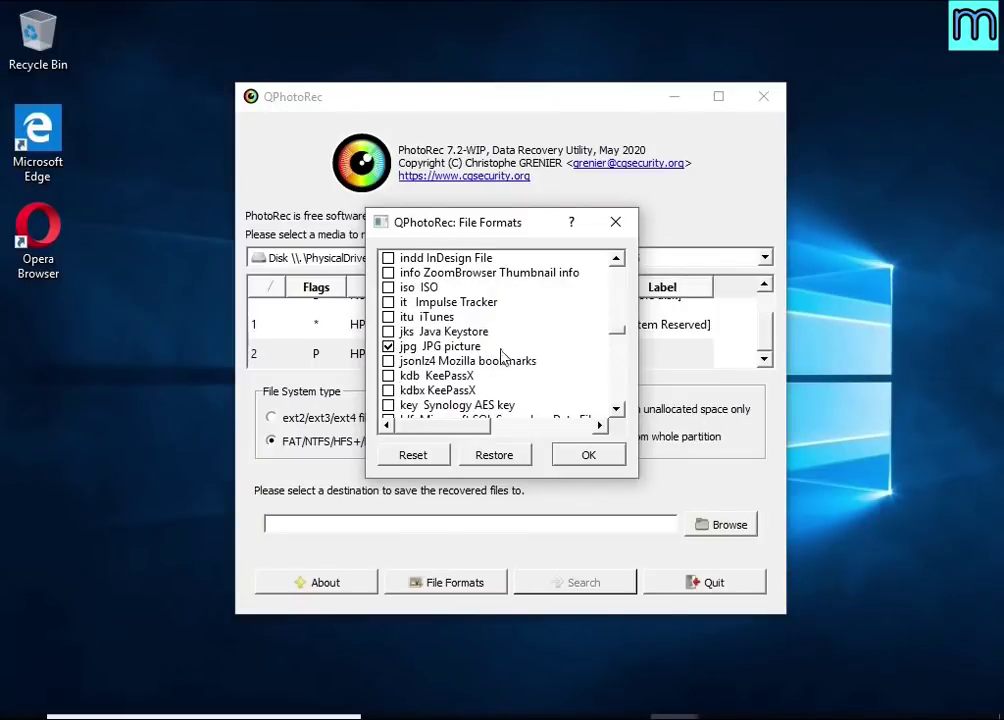
{"action": "scroll", "coordinate": [503, 355], "scroll_direction": "down", "scroll_amount": 20}
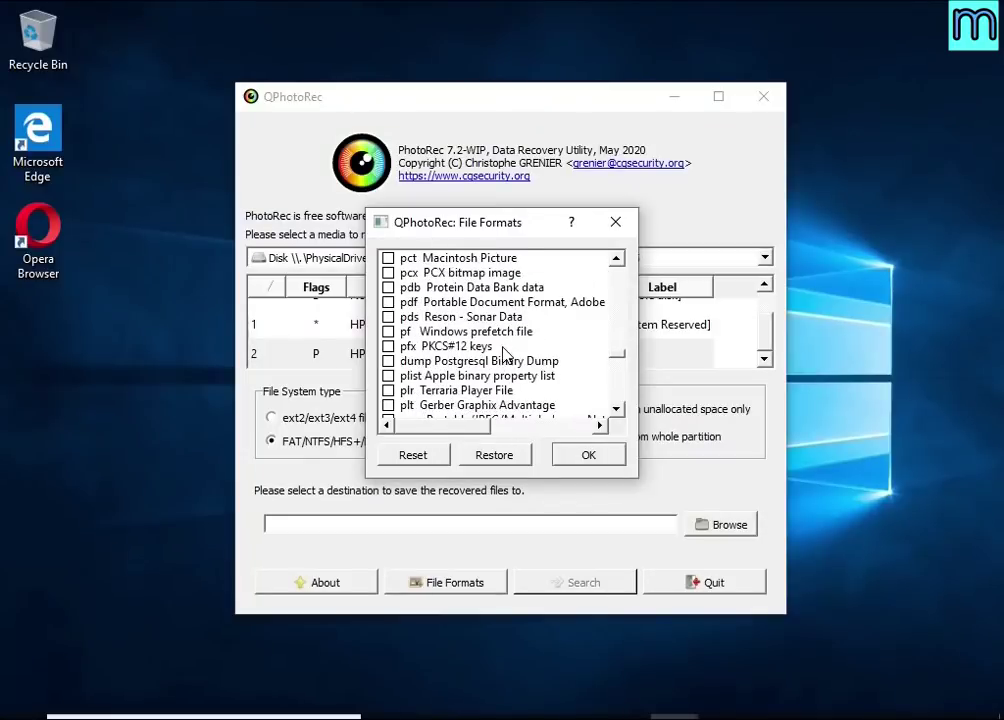
{"action": "left_click", "coordinate": [389, 302]}
Enable the zip archive format, which includes OpenOffice files, and accept the file format selection.
{"action": "scroll", "coordinate": [433, 311], "scroll_direction": "down", "scroll_amount": 20}
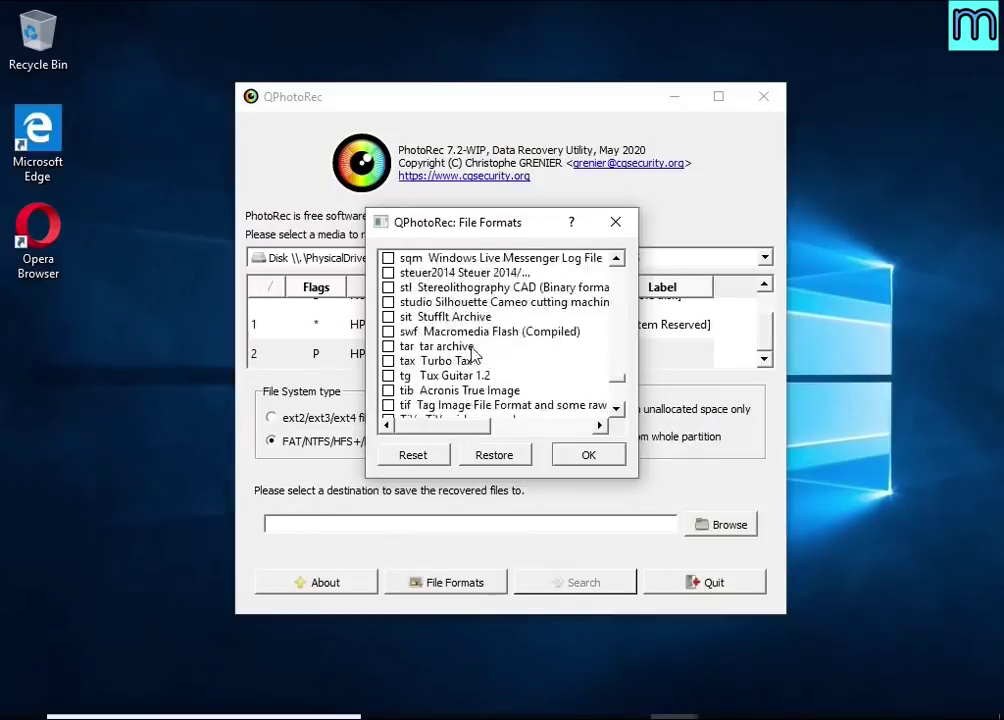
{"action": "scroll", "coordinate": [465, 343], "scroll_direction": "down", "scroll_amount": 5}
{"action": "left_click_drag", "start_coordinate": [441, 425], "coordinate": [408, 426]}
{"action": "left_click", "coordinate": [397, 400]}
{"action": "left_click", "coordinate": [389, 391]}
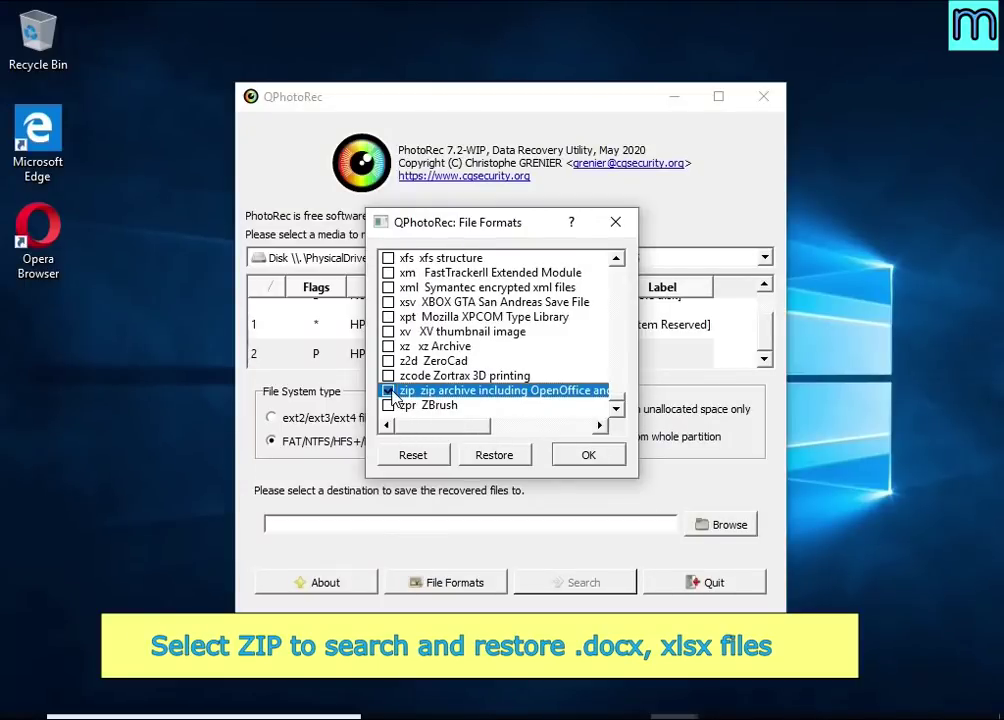
{"action": "left_click", "coordinate": [587, 455]}
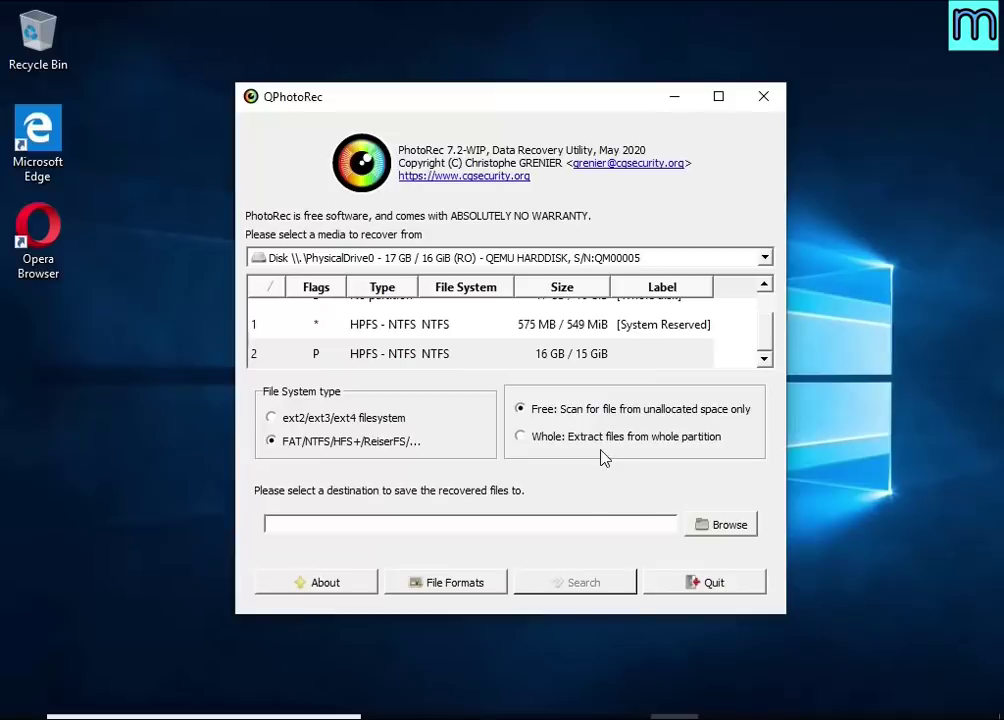
Set USB Drive (E:) as the destination for recovered files and start the search of unallocated space.
{"action": "left_click", "coordinate": [598, 440]}
{"action": "left_click", "coordinate": [705, 531]}
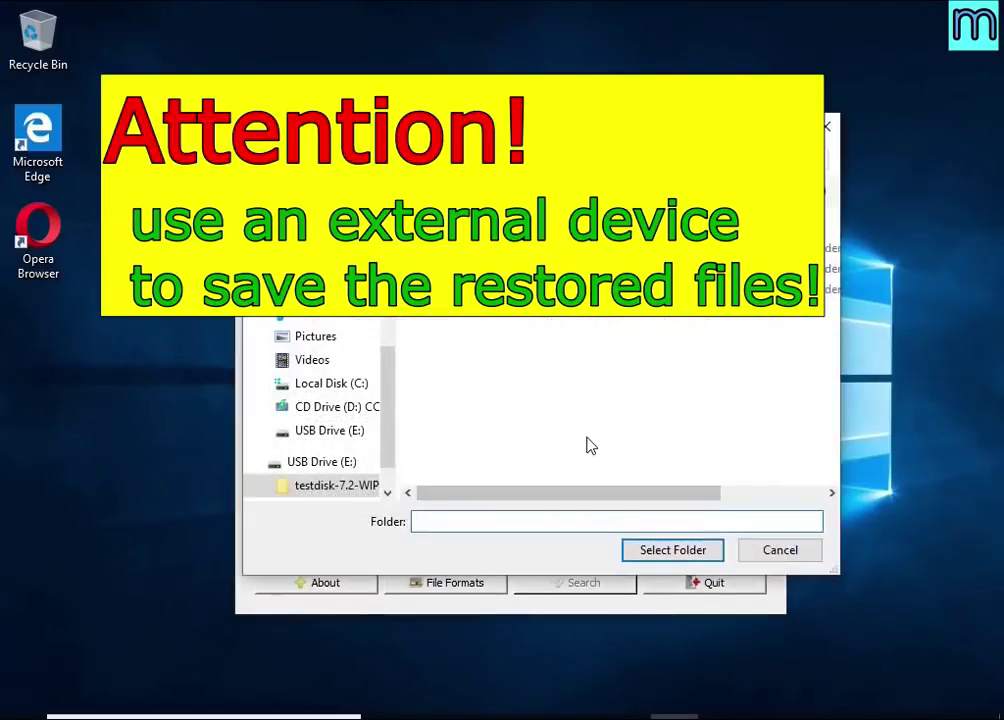
{"action": "left_click", "coordinate": [322, 461]}
{"action": "left_click", "coordinate": [634, 552]}
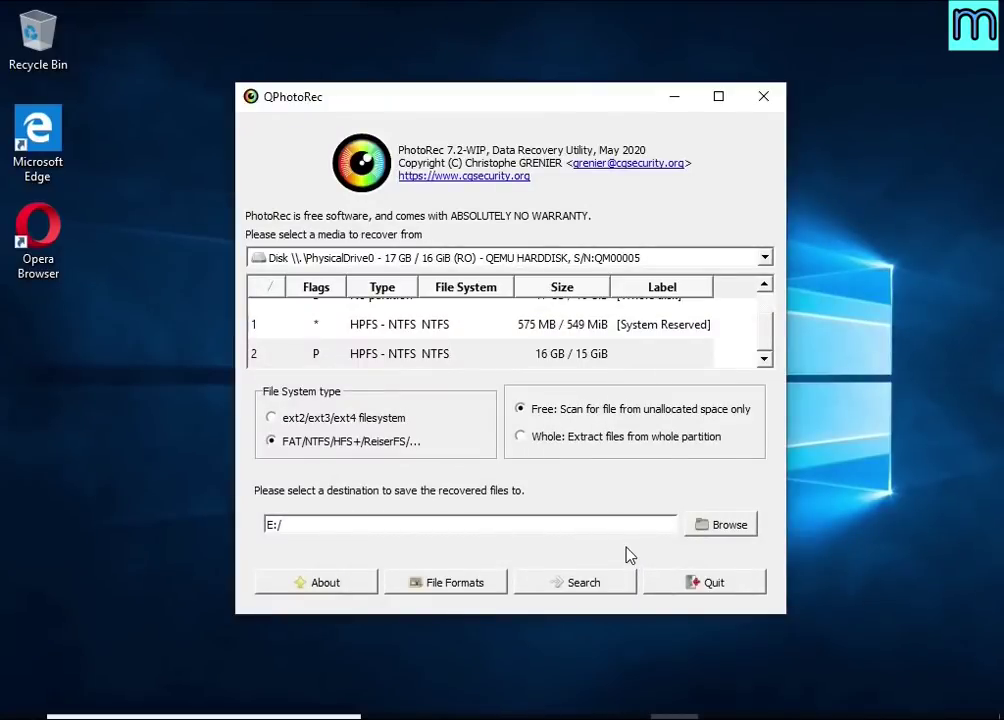
{"action": "left_click", "coordinate": [585, 584]}
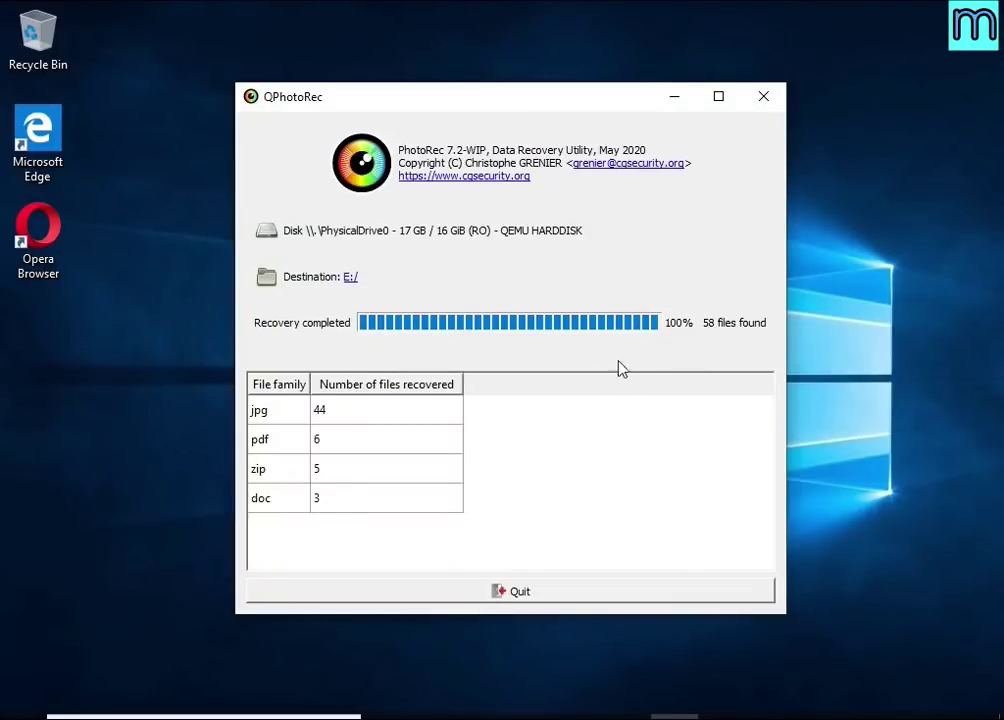
Quit QPhotoRec and open the recup_dir.1 folder on USB Drive (E:) in File Explorer.
{"action": "left_click", "coordinate": [545, 605]}
{"action": "left_click", "coordinate": [479, 716]}
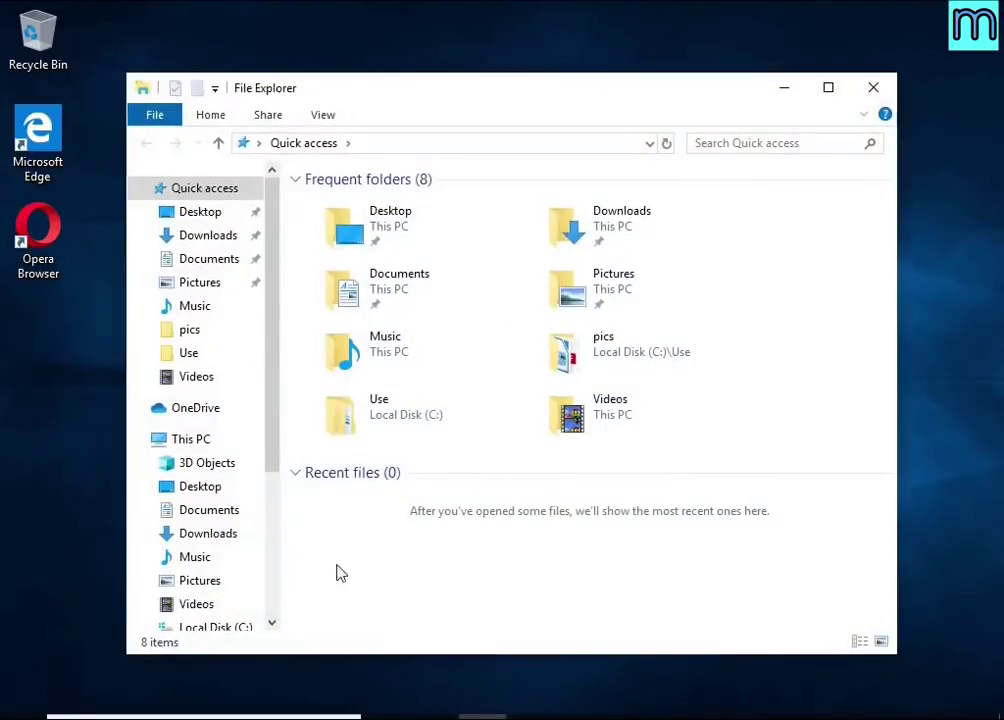
{"action": "scroll", "coordinate": [197, 550], "scroll_direction": "down", "scroll_amount": 2}
{"action": "left_click", "coordinate": [192, 545]}
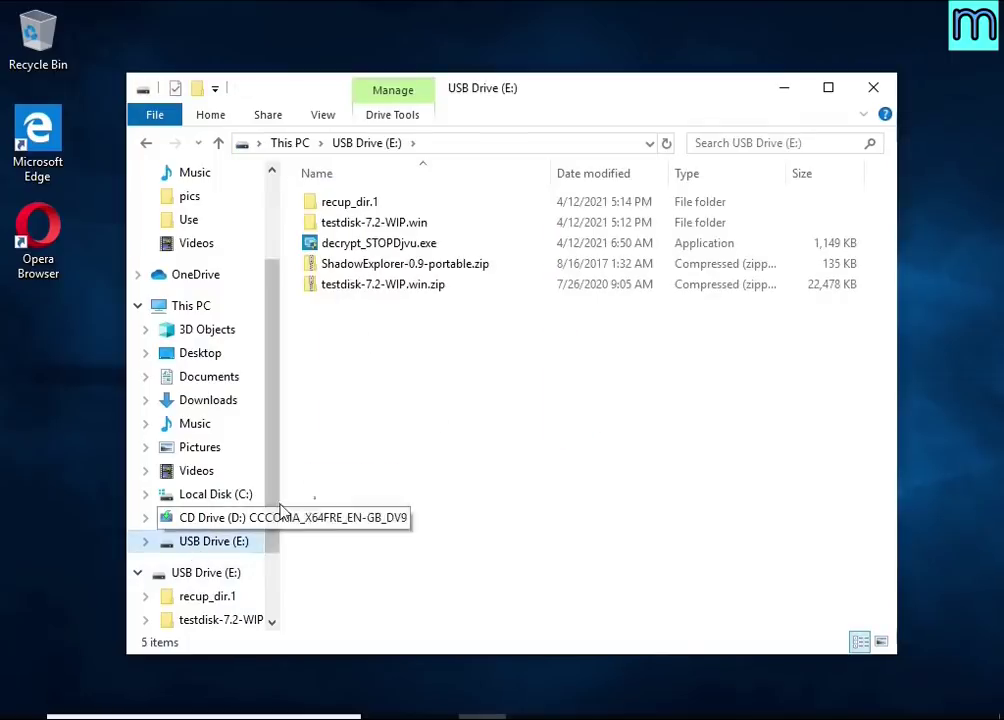
{"action": "left_click", "coordinate": [360, 206]}
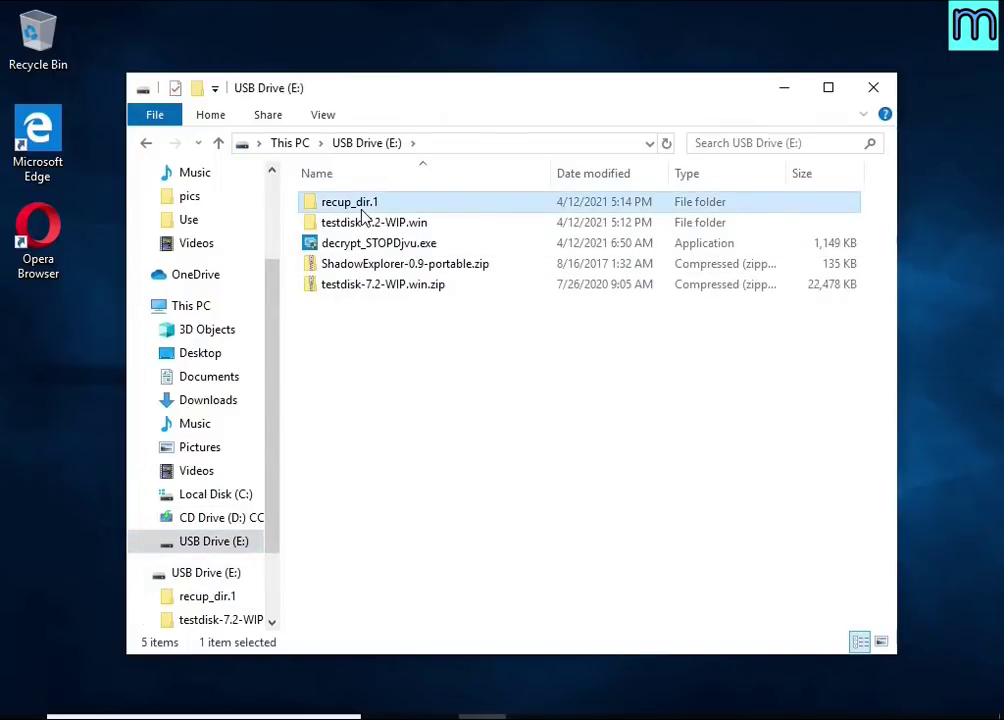
{"action": "double_click", "coordinate": [361, 209]}
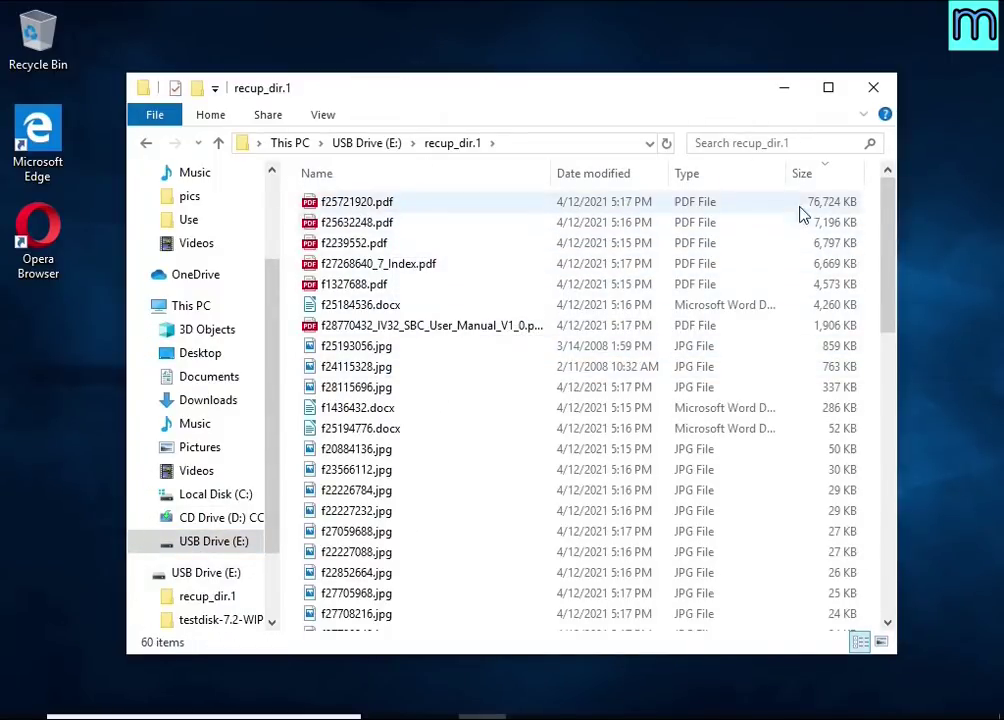
Sort the recovered files by size, largest first, and inspect the pages of f28770432_IV32_SBC_User_Manual_V1_0.pdf, closing it when done.
{"action": "left_click", "coordinate": [814, 180]}
{"action": "left_click", "coordinate": [818, 181]}
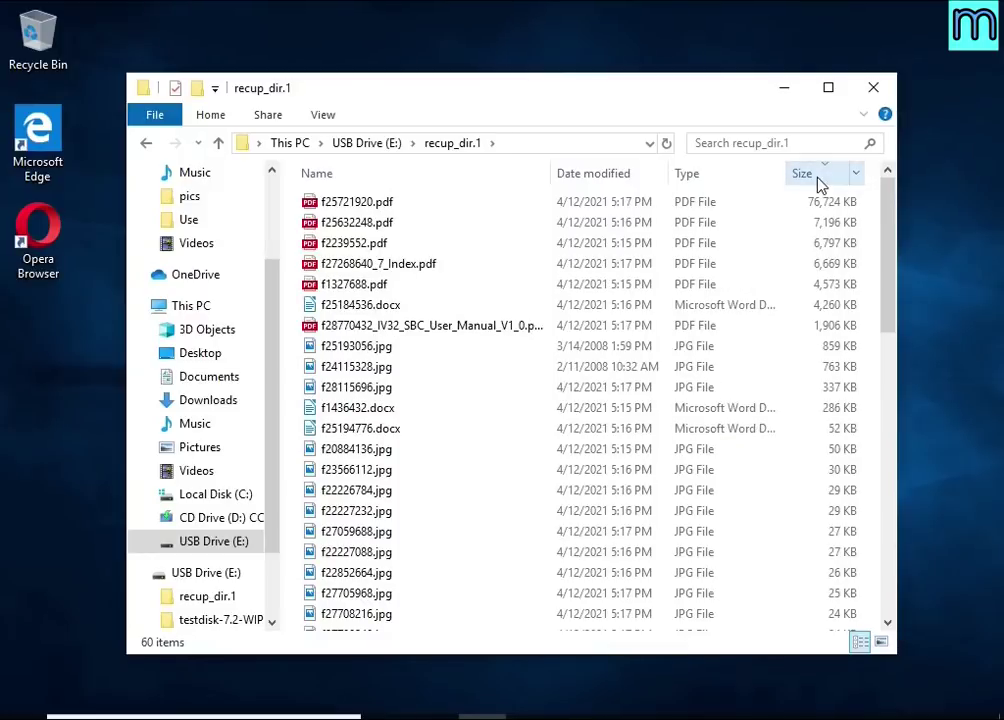
{"action": "double_click", "coordinate": [486, 330]}
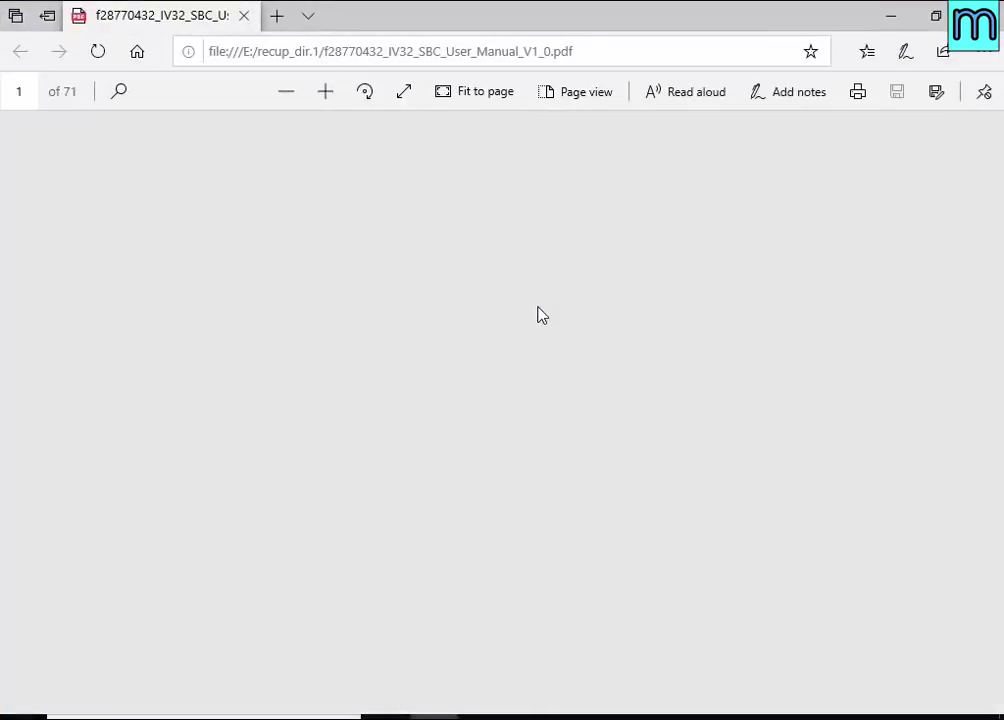
{"action": "scroll", "coordinate": [553, 330], "scroll_direction": "down", "scroll_amount": 12}
{"action": "scroll", "coordinate": [561, 318], "scroll_direction": "down", "scroll_amount": 5}
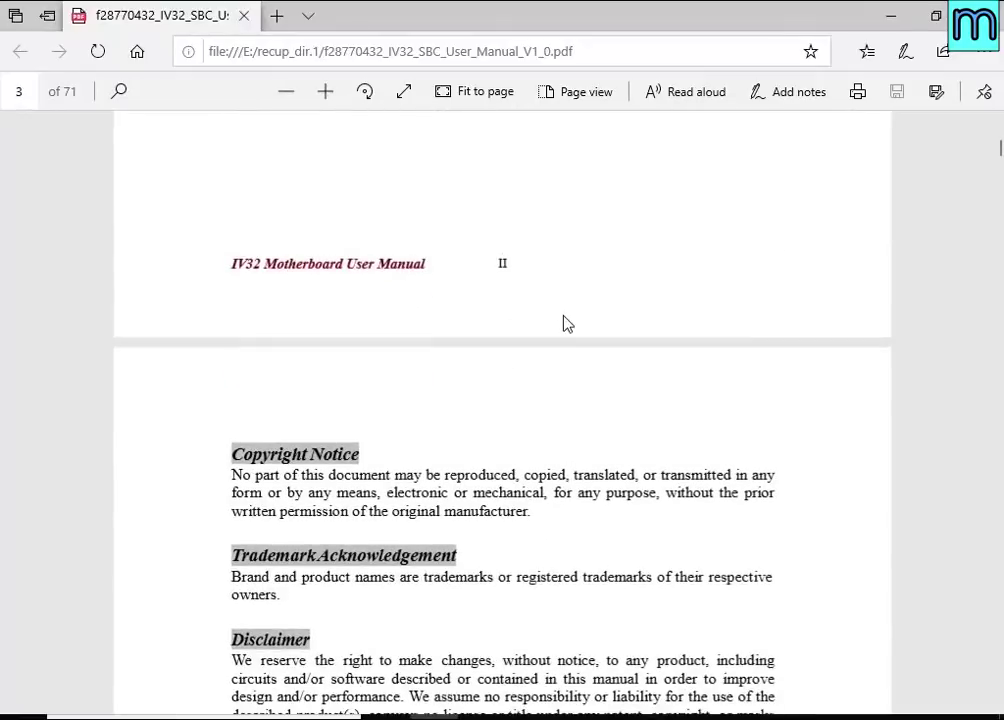
{"action": "left_click", "coordinate": [985, 16]}
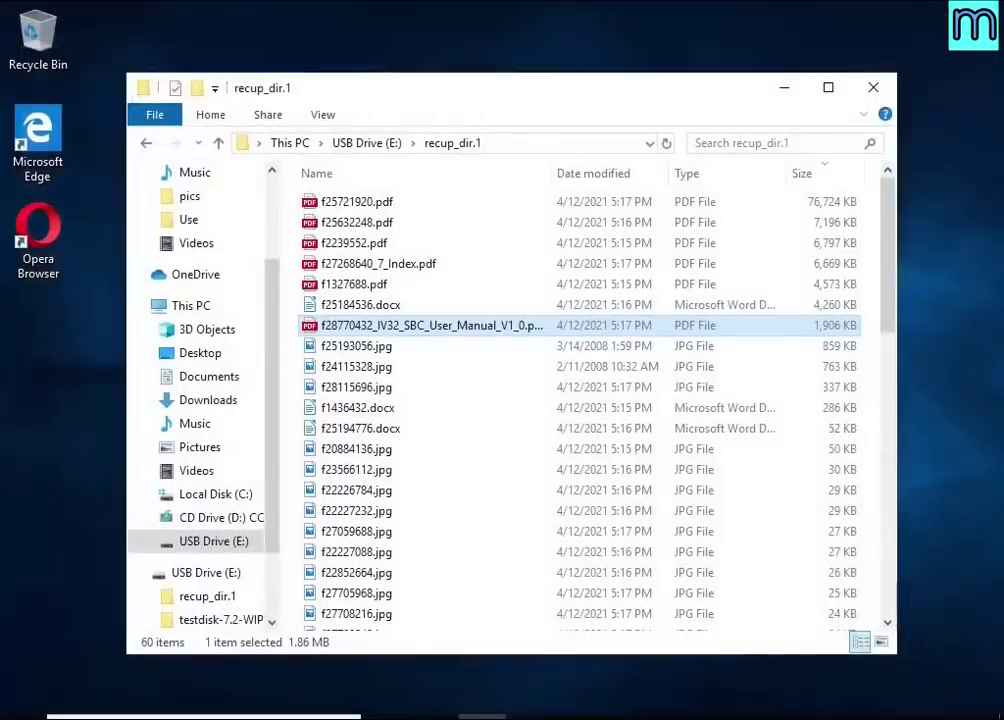
View the recovered pictures f25193056.jpg and f24115328.jpg, closing each one after checking it.
{"action": "double_click", "coordinate": [445, 352]}
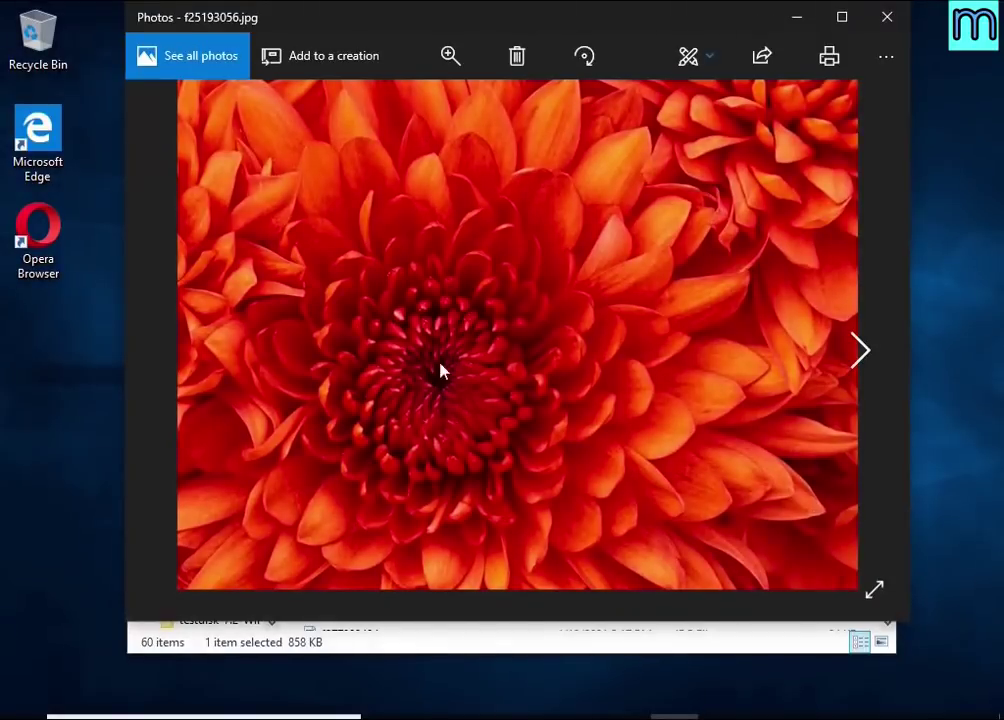
{"action": "left_click", "coordinate": [887, 16]}
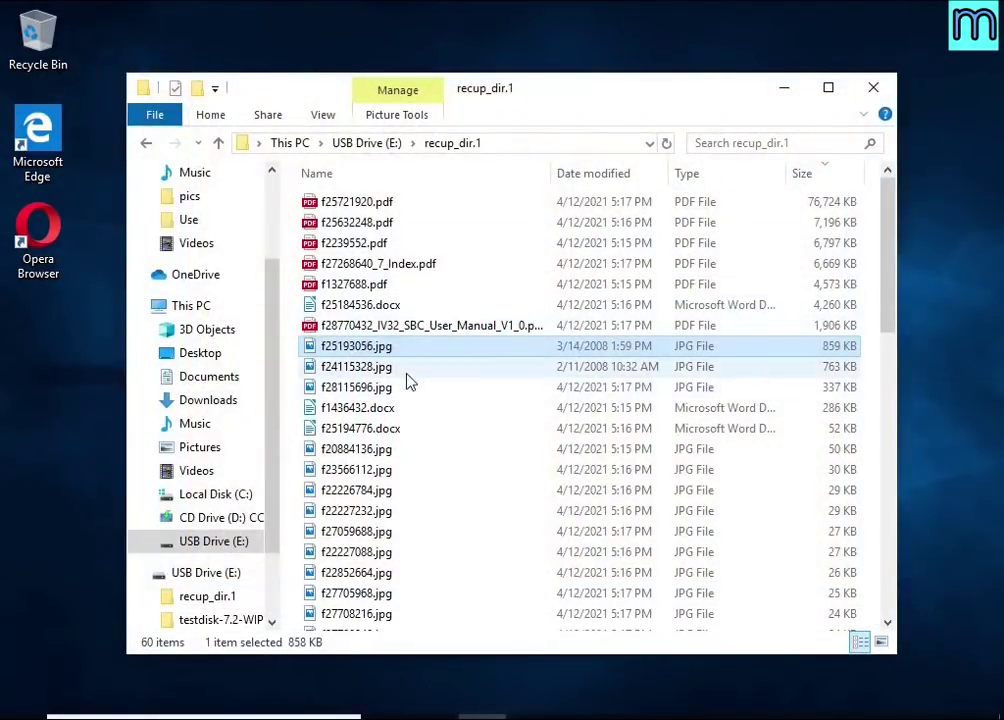
{"action": "double_click", "coordinate": [406, 370]}
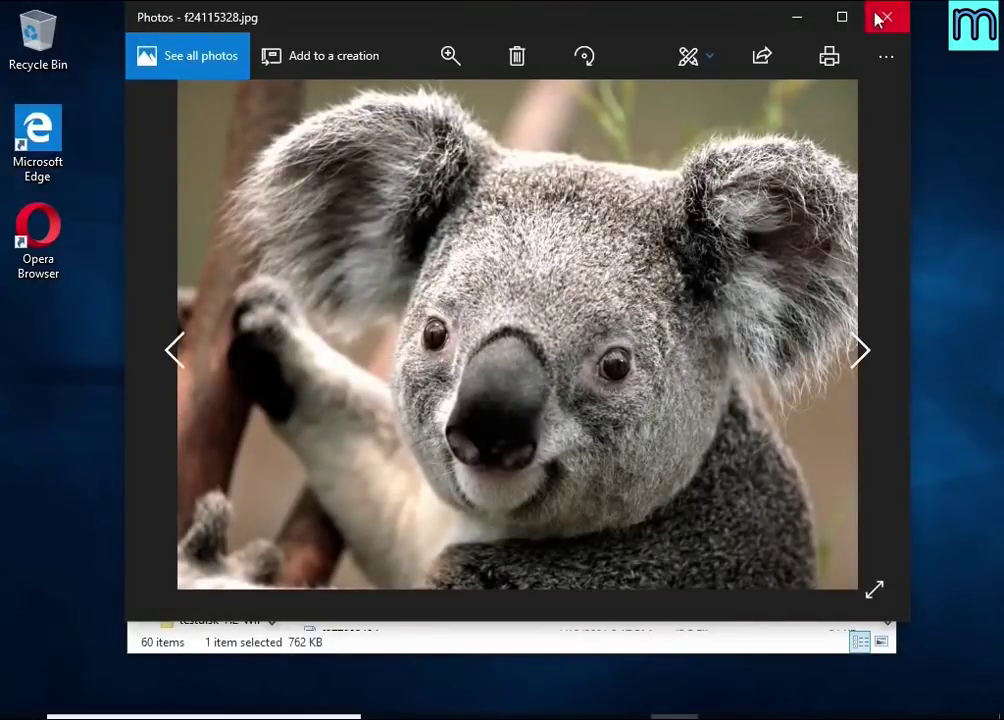
{"action": "left_click", "coordinate": [877, 17]}
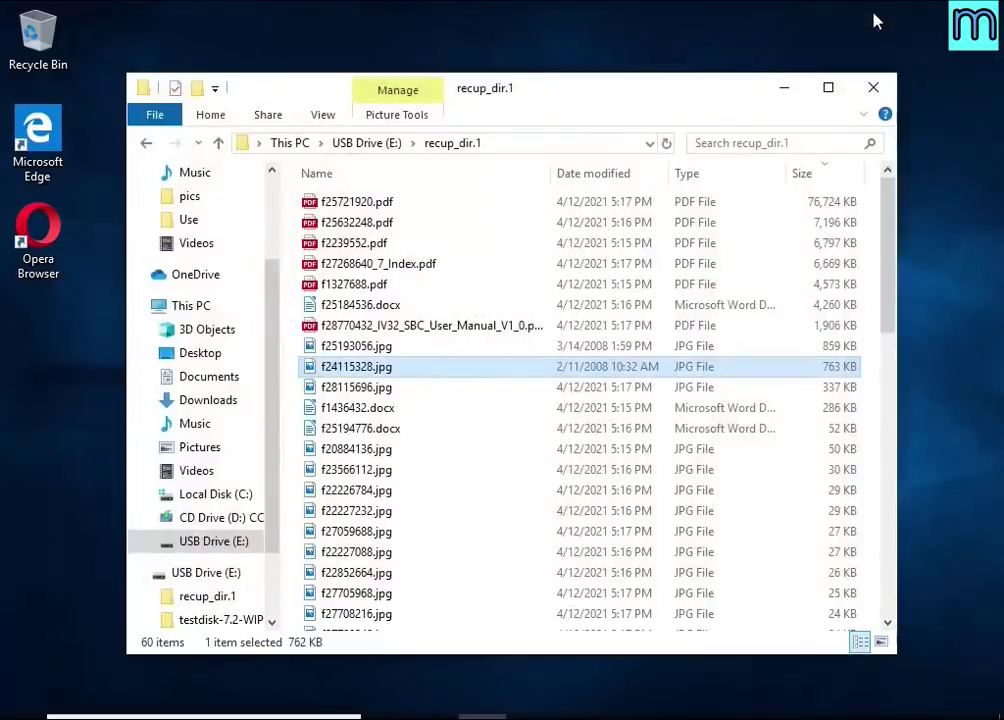
Open the recovered document f1436432.docx, dismiss the Tip of the Day and read through its pages before closing it.
{"action": "double_click", "coordinate": [424, 408]}
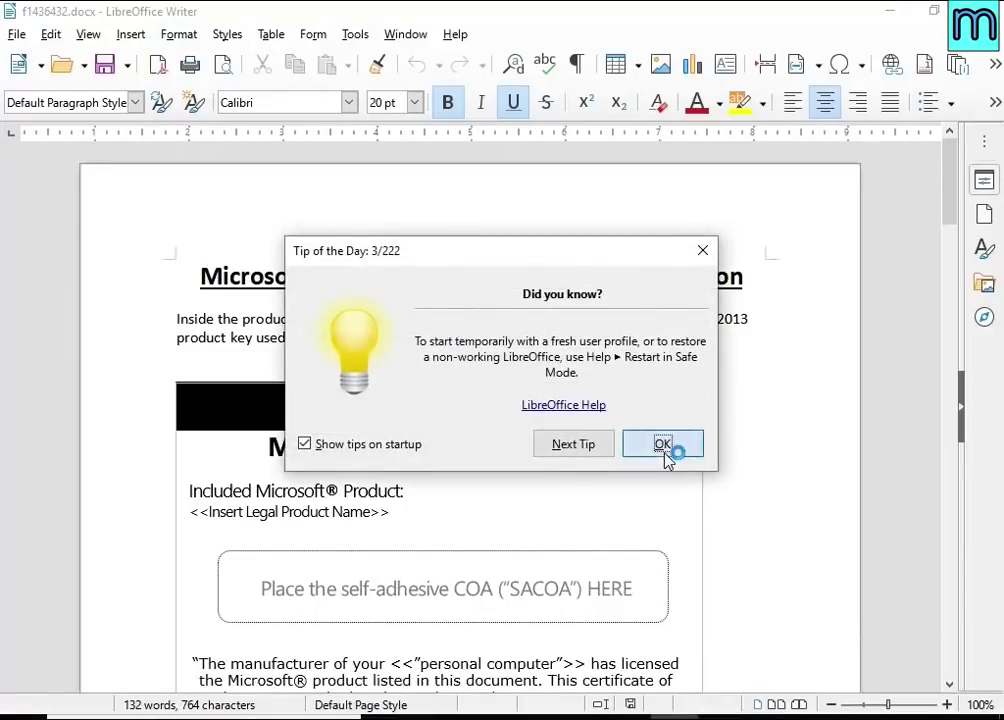
{"action": "left_click", "coordinate": [666, 447]}
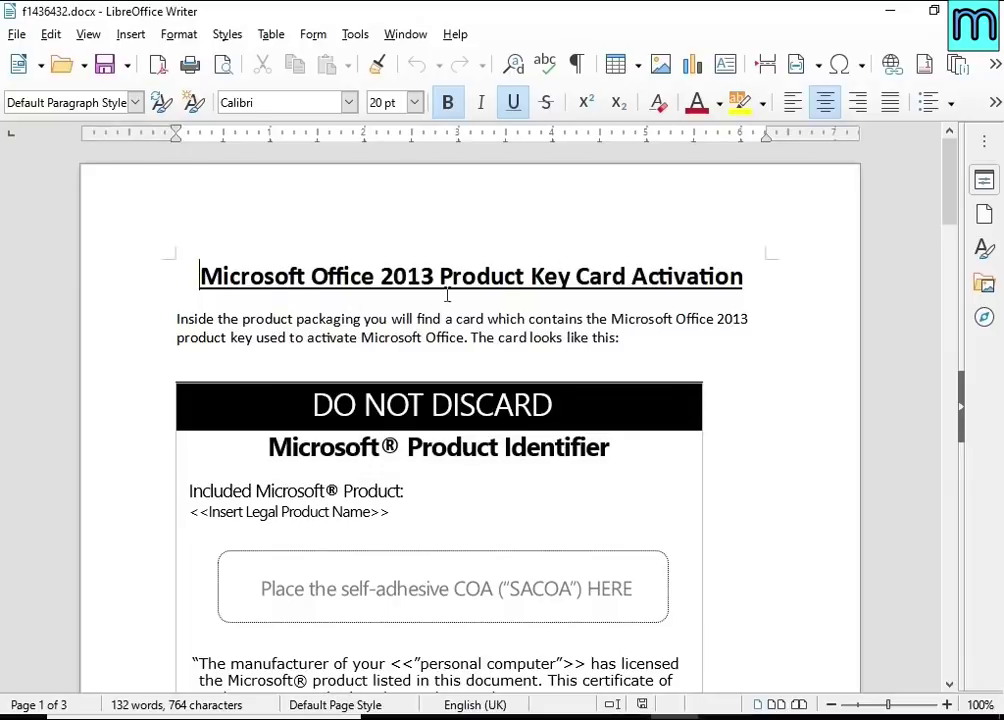
{"action": "scroll", "coordinate": [447, 295], "scroll_direction": "down", "scroll_amount": 5}
{"action": "scroll", "coordinate": [355, 530], "scroll_direction": "down", "scroll_amount": 5}
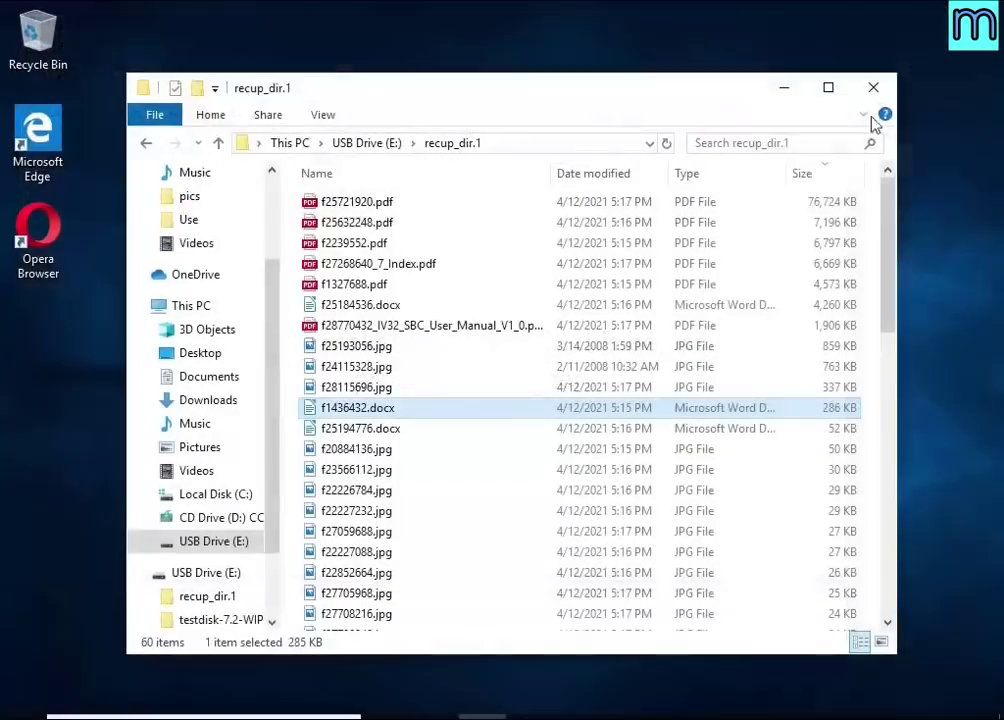
Look through the list of recovered files in recup_dir.1 and close the folder window.
{"action": "scroll", "coordinate": [607, 348], "scroll_direction": "down", "scroll_amount": 7}
{"action": "scroll", "coordinate": [607, 348], "scroll_direction": "up", "scroll_amount": 6}
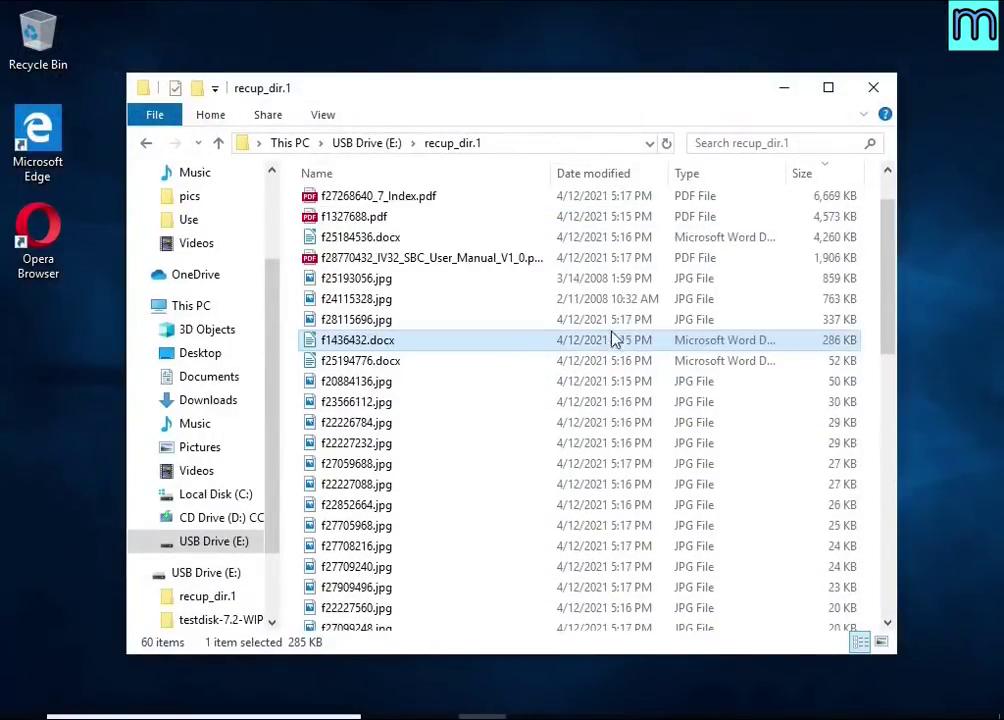
{"action": "left_click", "coordinate": [874, 89]}
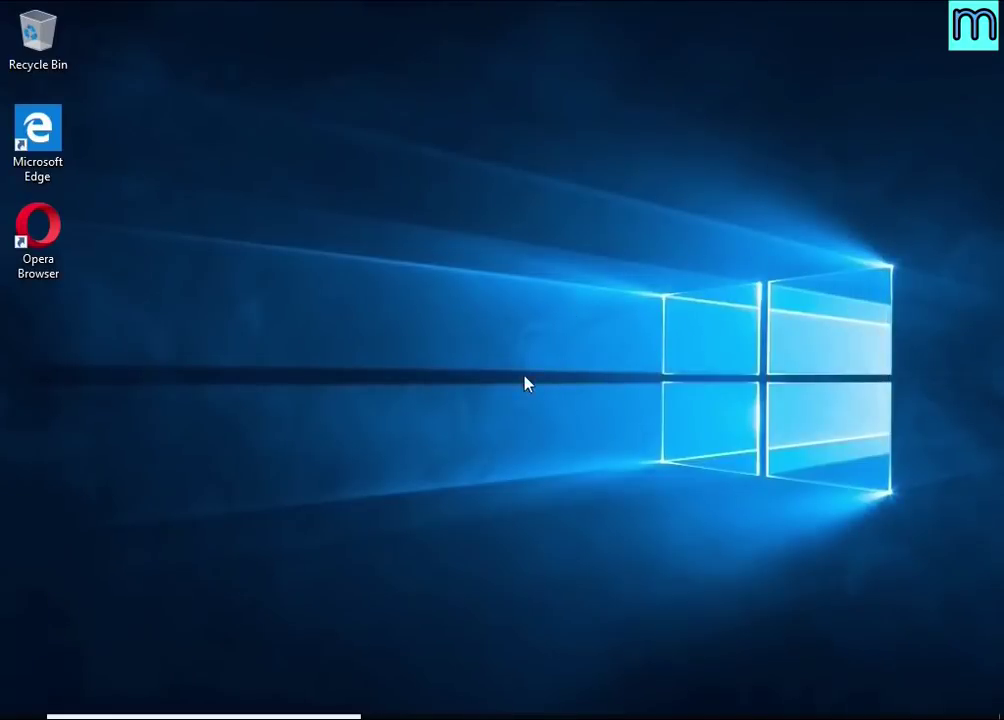